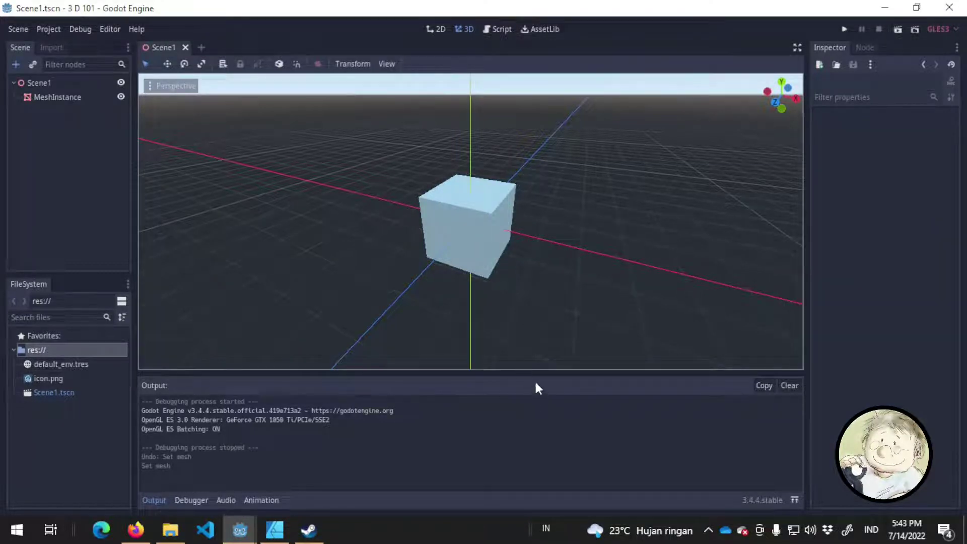
# Run the project to view its rendered output and close the game window.
pyautogui.click(843, 29)
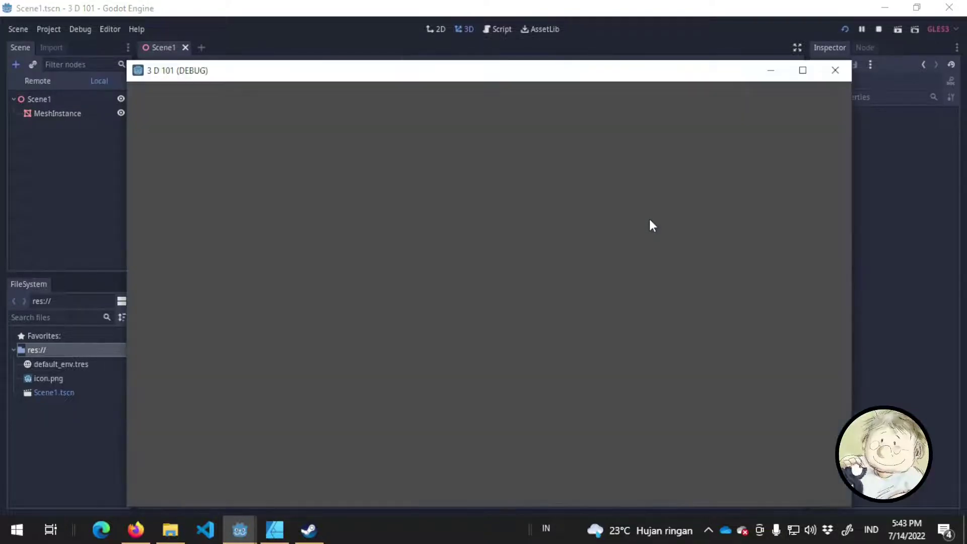
pyautogui.click(848, 71)
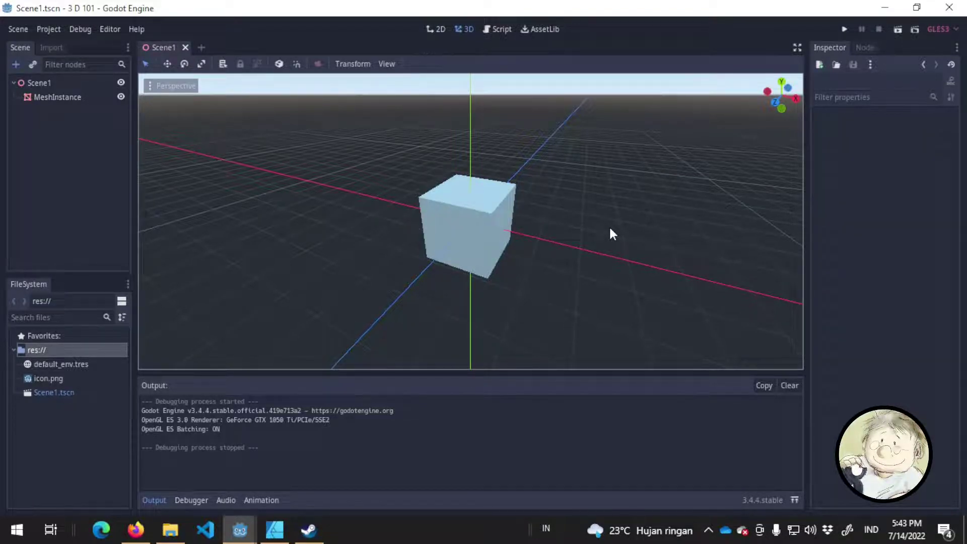
# Switch to Affinity Designer and sketch a curved ground line with a shaded cube and a tree standing on it.
pyautogui.hotkey('alt', 'Tab')
pyautogui.hotkey('alt', 'Tab')
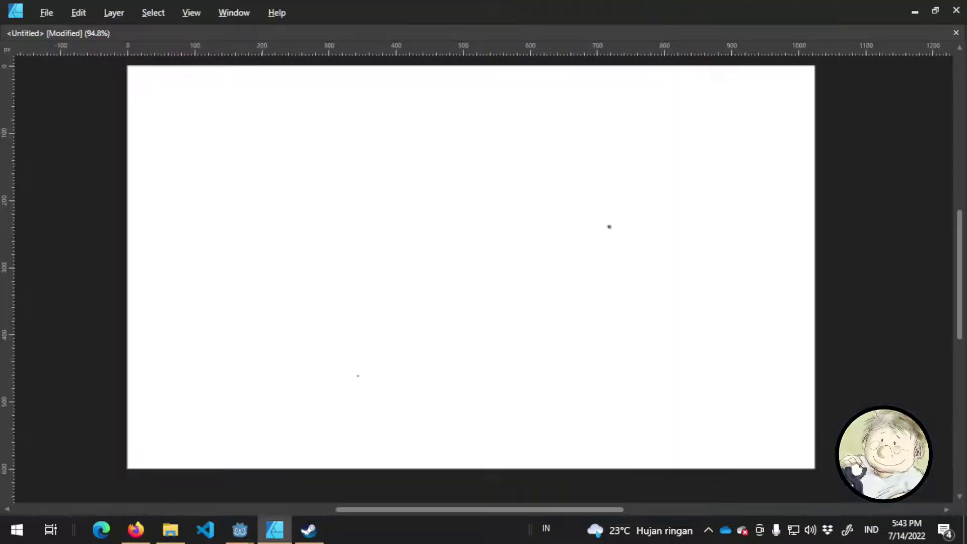
pyautogui.moveTo(271, 423); pyautogui.dragTo(693, 395)
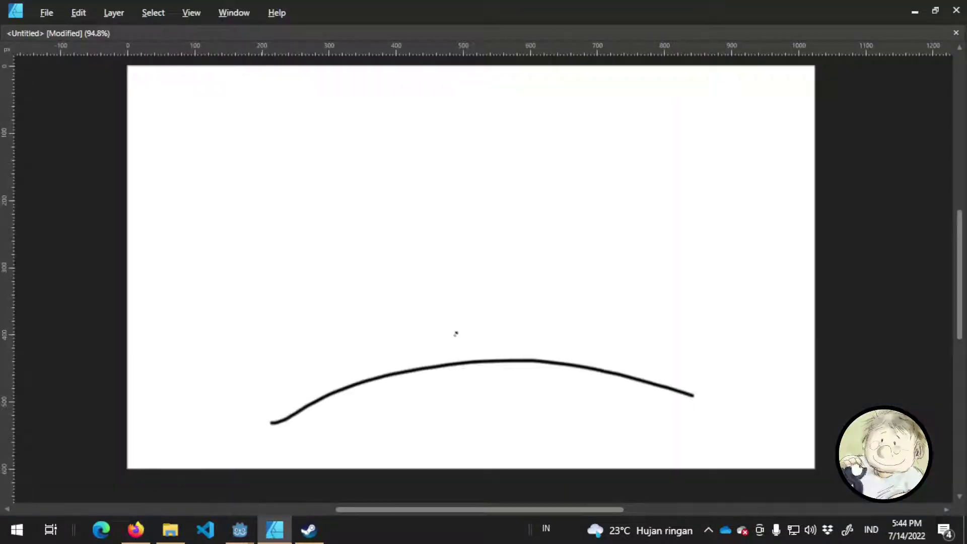
pyautogui.moveTo(456, 360)
pyautogui.mouseDown()
pyautogui.moveTo(451, 343)
pyautogui.moveTo(488, 322)
pyautogui.moveTo(510, 359)
pyautogui.moveTo(496, 339)
pyautogui.moveTo(495, 326)
pyautogui.moveTo(504, 330)
pyautogui.mouseUp()
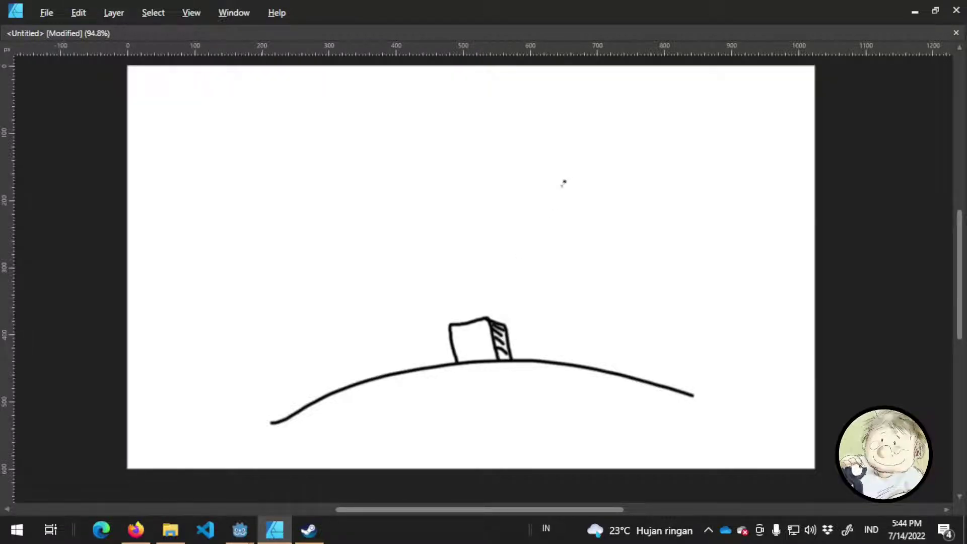
pyautogui.moveTo(557, 360)
pyautogui.mouseDown()
pyautogui.moveTo(548, 334)
pyautogui.moveTo(594, 306)
pyautogui.moveTo(593, 366)
pyautogui.mouseUp()
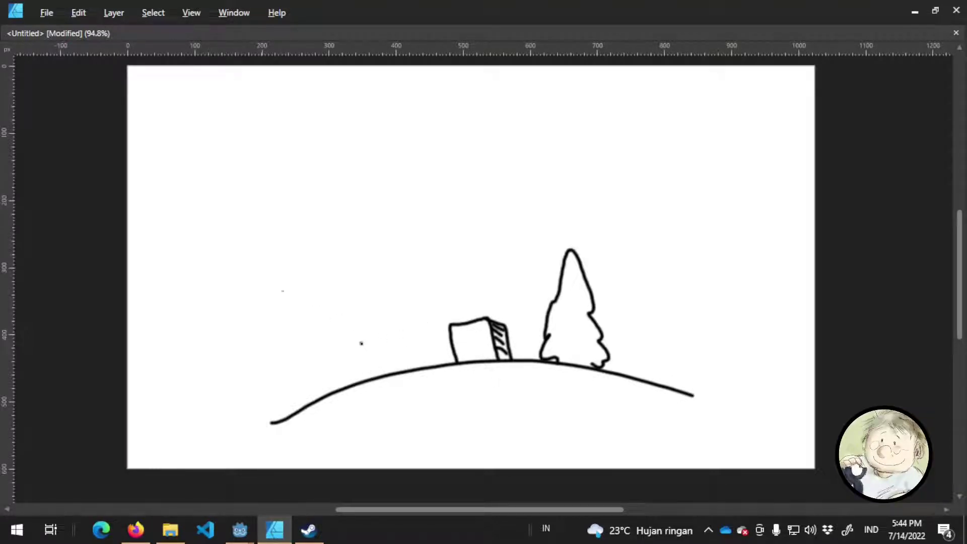
# Sketch a rectangular screen frame beside the scene and handwrite "Layar hitam" above it.
pyautogui.moveTo(172, 189)
pyautogui.mouseDown()
pyautogui.moveTo(271, 174)
pyautogui.moveTo(286, 261)
pyautogui.moveTo(284, 172)
pyautogui.moveTo(263, 176)
pyautogui.mouseUp()
pyautogui.moveTo(197, 156)
pyautogui.mouseDown()
pyautogui.moveTo(194, 167)
pyautogui.moveTo(214, 165)
pyautogui.mouseUp()
pyautogui.moveTo(225, 152)
pyautogui.mouseDown()
pyautogui.moveTo(234, 169)
pyautogui.moveTo(257, 151)
pyautogui.mouseUp()
pyautogui.moveTo(266, 133); pyautogui.dragTo(281, 157)
pyautogui.moveTo(288, 141); pyautogui.dragTo(289, 155)
pyautogui.moveTo(294, 141)
pyautogui.mouseDown()
pyautogui.moveTo(296, 154)
pyautogui.moveTo(307, 145)
pyautogui.mouseUp()
pyautogui.moveTo(308, 146); pyautogui.dragTo(315, 159)
# Sketch an eye facing the cube and tree, with dotted sight lines spreading towards them.
pyautogui.moveTo(369, 253)
pyautogui.mouseDown()
pyautogui.moveTo(389, 302)
pyautogui.moveTo(418, 264)
pyautogui.moveTo(397, 278)
pyautogui.mouseUp()
pyautogui.click(423, 293)
pyautogui.click(433, 299)
pyautogui.click(453, 312)
pyautogui.click(462, 317)
pyautogui.click(397, 313)
pyautogui.click(411, 338)
pyautogui.click(422, 349)
pyautogui.click(432, 264)
pyautogui.click(471, 262)
pyautogui.click(500, 270)
pyautogui.click(524, 271)
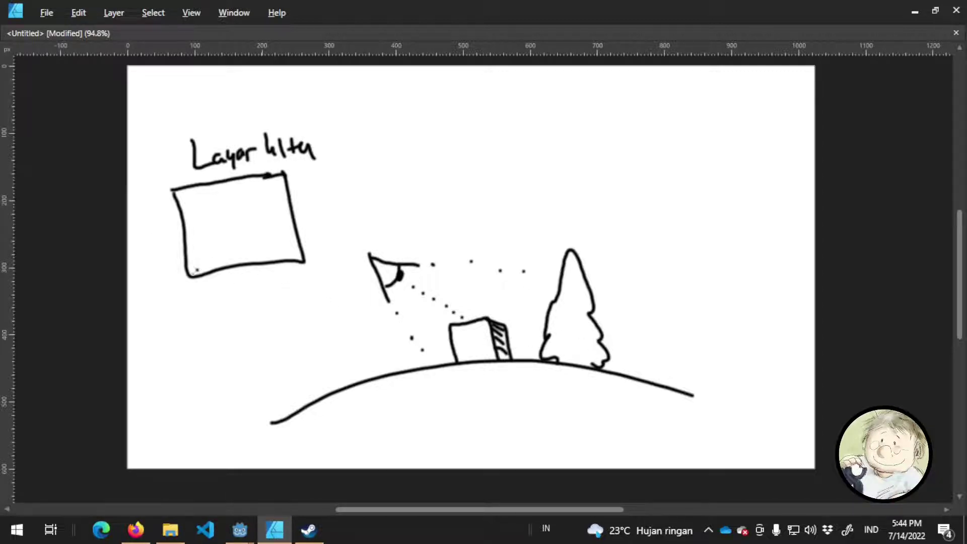
# Draw the ground, cube and tree inside the screen frame as the eye would see them.
pyautogui.moveTo(195, 273); pyautogui.dragTo(305, 261)
pyautogui.moveTo(215, 258)
pyautogui.mouseDown()
pyautogui.moveTo(243, 227)
pyautogui.moveTo(246, 239)
pyautogui.moveTo(267, 203)
pyautogui.moveTo(275, 234)
pyautogui.moveTo(263, 243)
pyautogui.mouseUp()
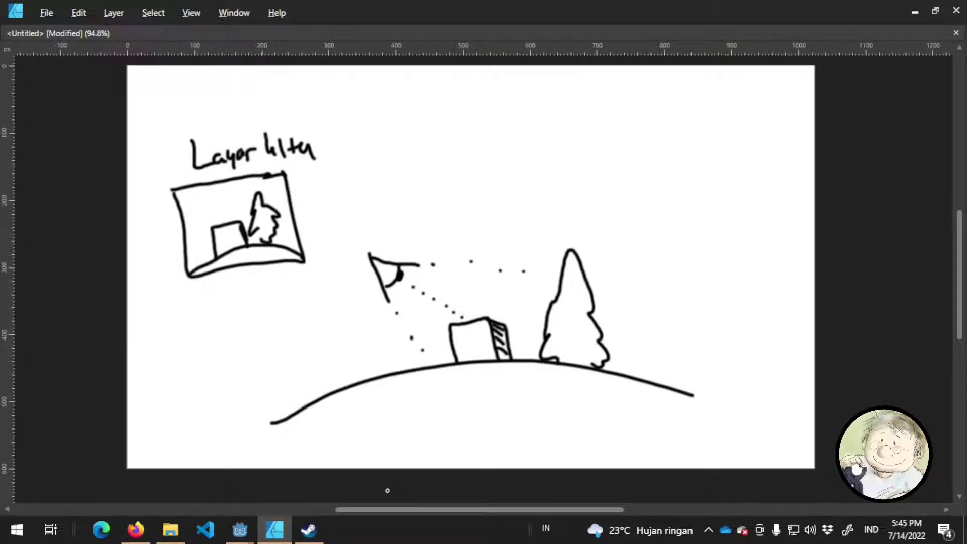
# Switch to Godot and search for "ca" among the node types for a new child of Scene1.
pyautogui.hotkey('alt', 'Tab')
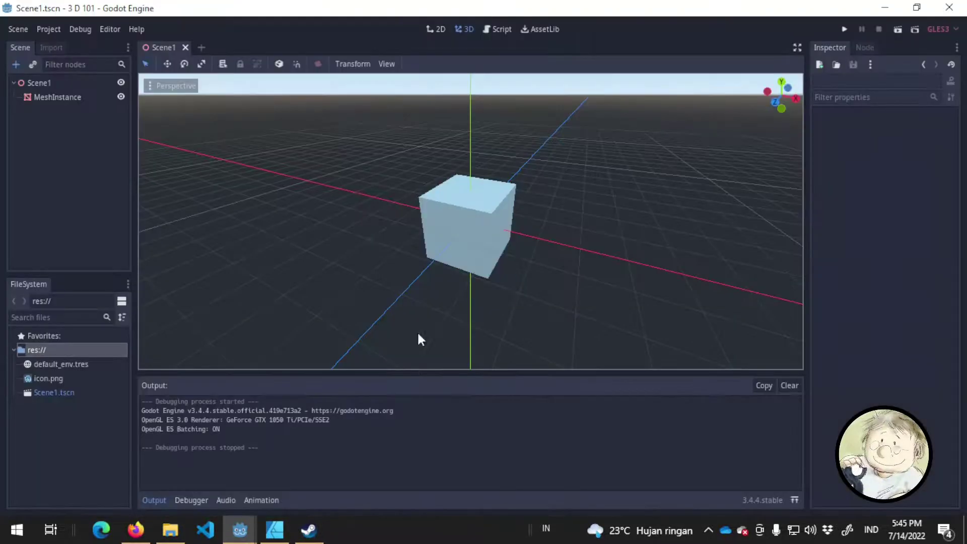
pyautogui.click(69, 84)
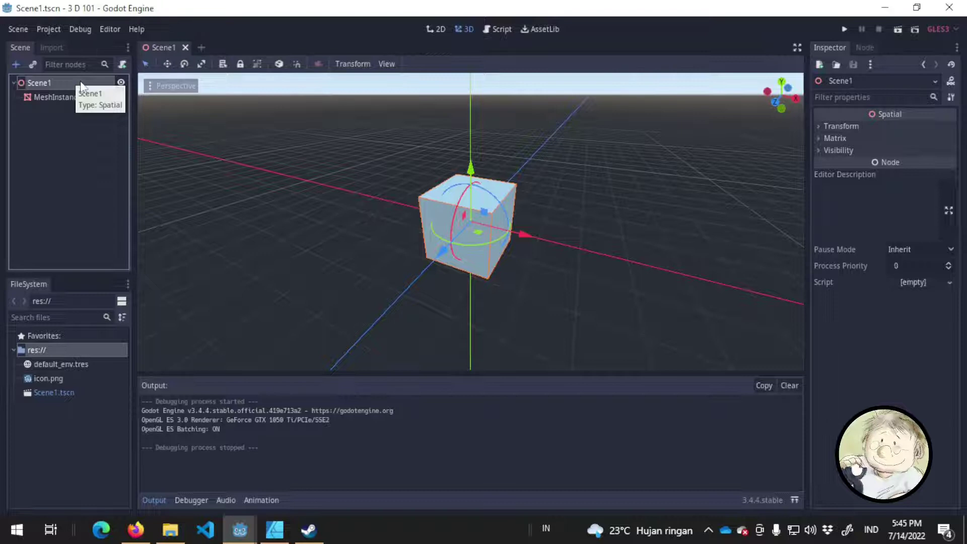
pyautogui.rightClick(81, 85)
pyautogui.click(102, 90)
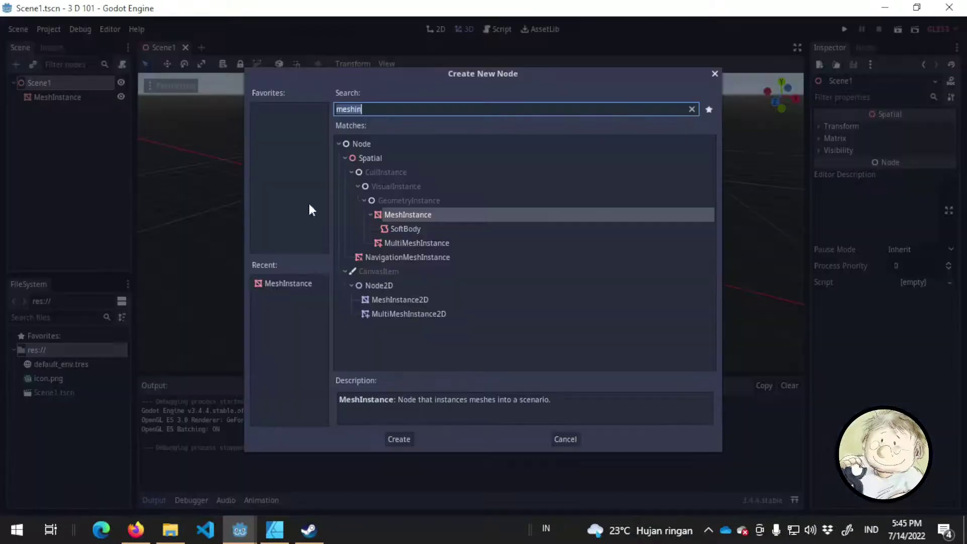
pyautogui.write('ca')
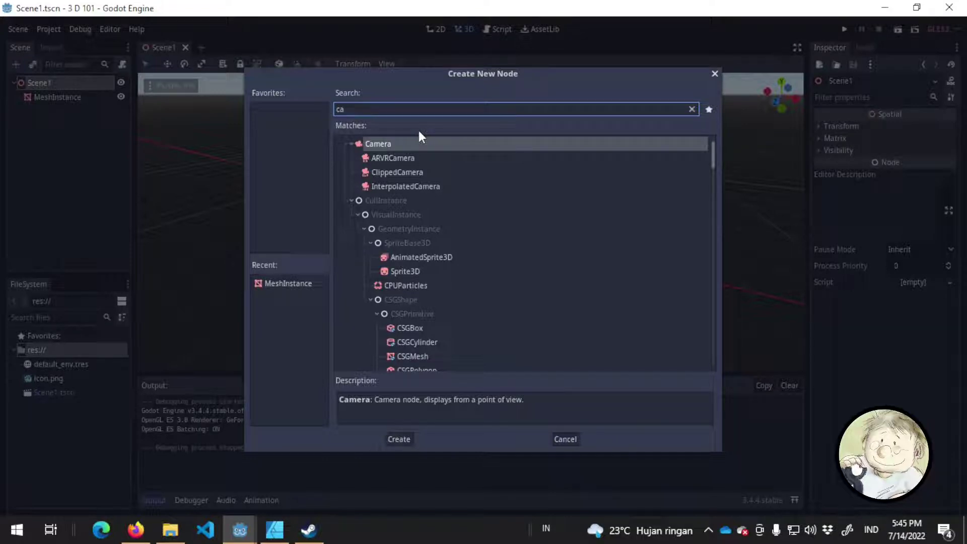
# Review the ARVRCamera, ClippedCamera and InterpolatedCamera descriptions and add a plain Camera node under Scene1.
pyautogui.scroll(-5, 518, 210)
pyautogui.scroll(3, 540, 247)
pyautogui.scroll(3, 539, 243)
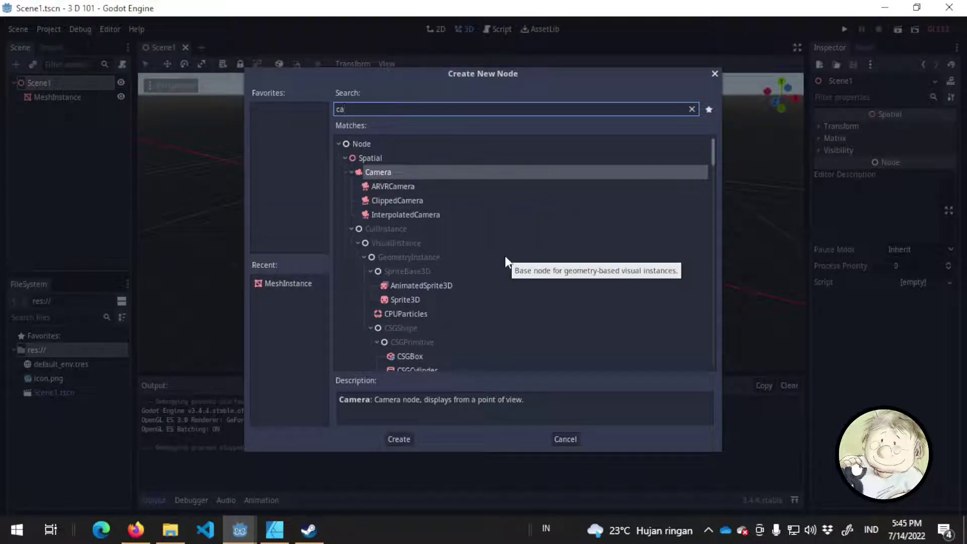
pyautogui.click(455, 186)
pyautogui.click(442, 203)
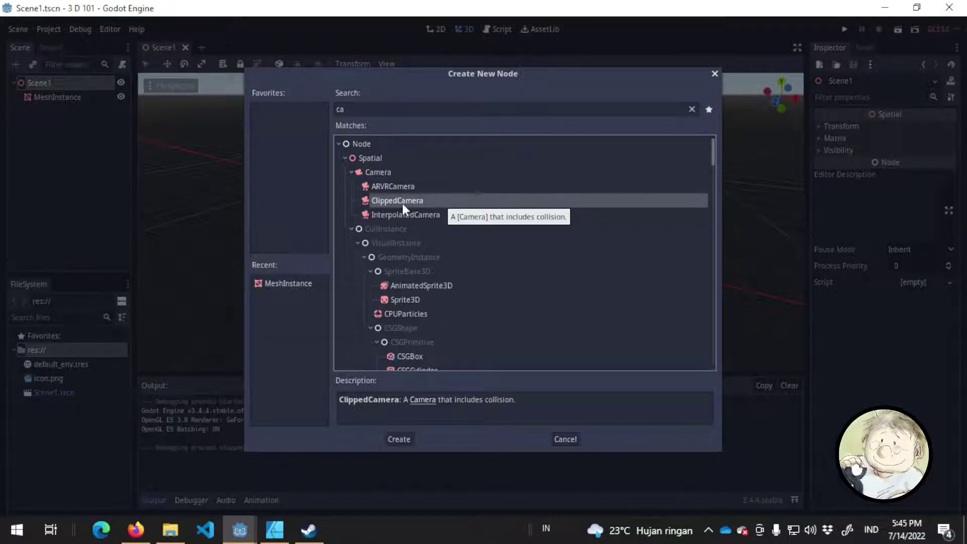
pyautogui.click(406, 219)
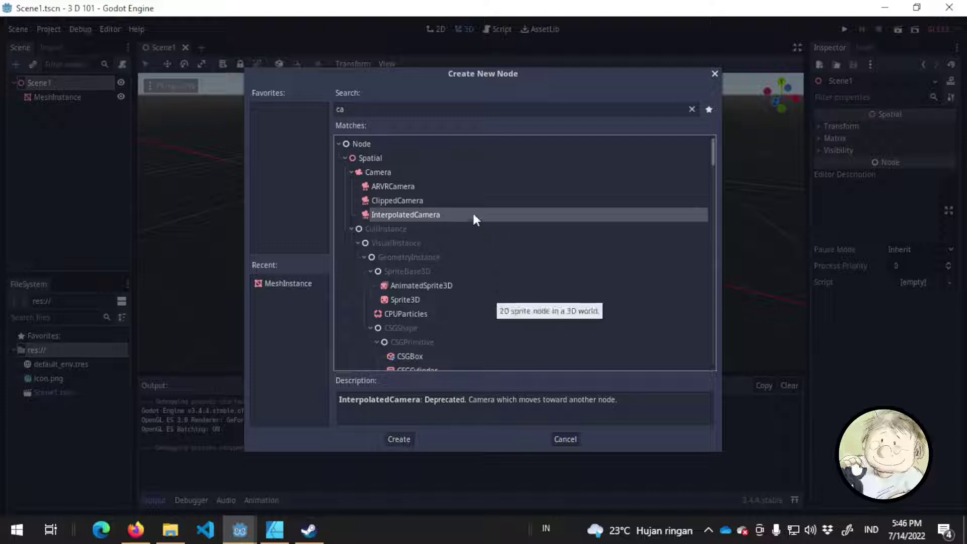
pyautogui.click(397, 167)
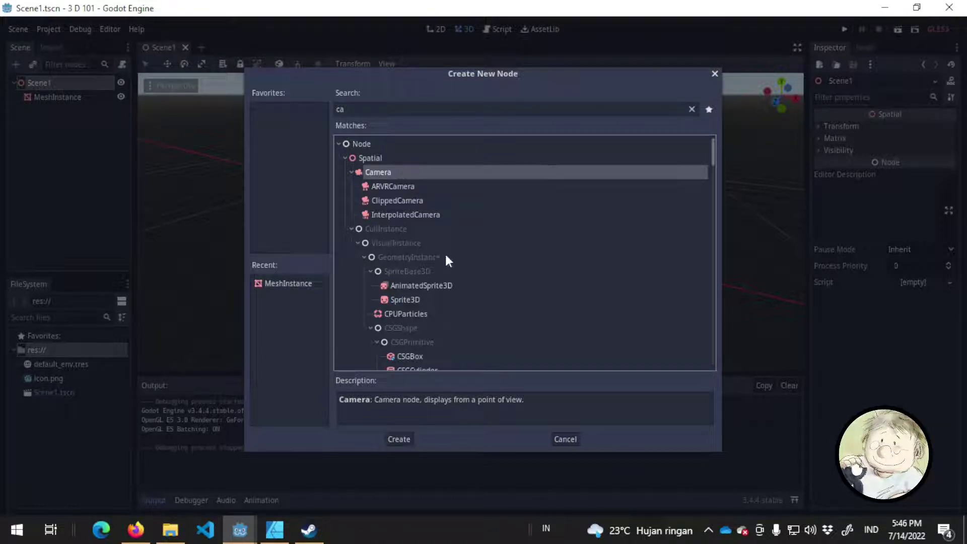
pyautogui.click(386, 443)
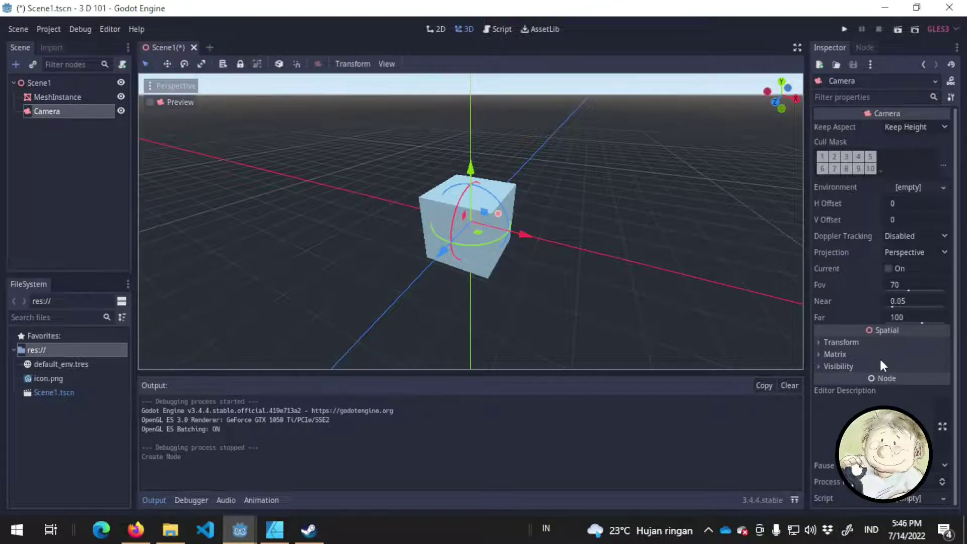
# Expand the camera's Transform, Matrix and Visibility properties and toggle its visibility off and on again.
pyautogui.click(854, 337)
pyautogui.scroll(-2, 854, 336)
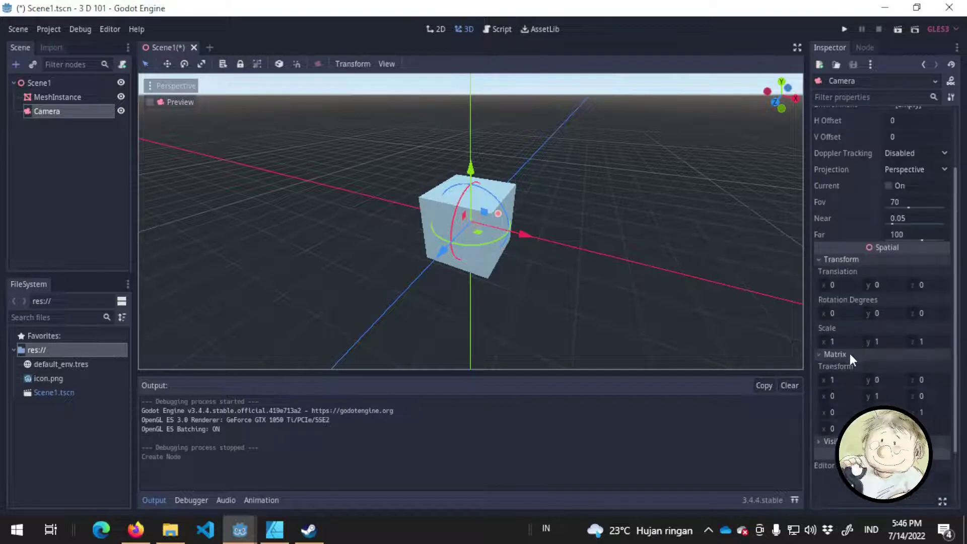
pyautogui.click(850, 354)
pyautogui.scroll(-2, 850, 350)
pyautogui.click(847, 365)
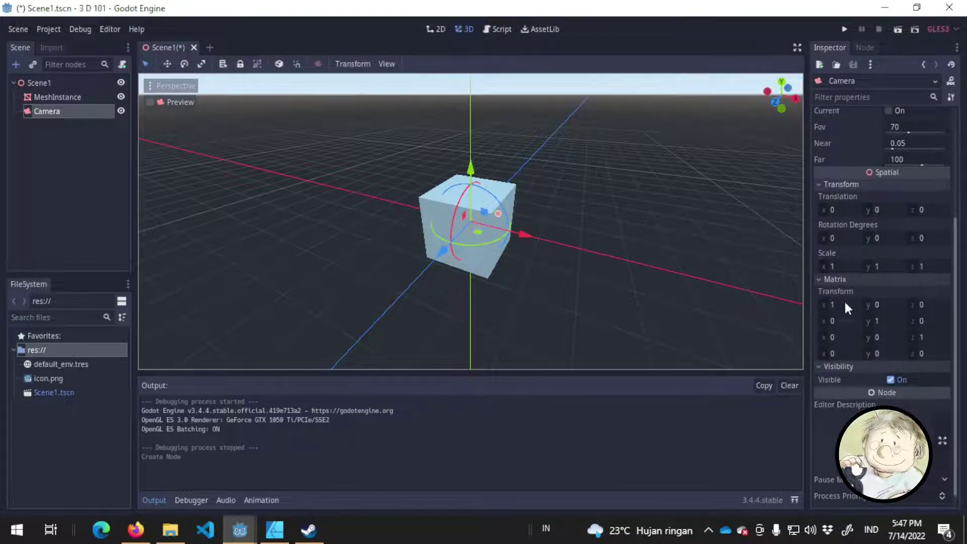
pyautogui.click(897, 383)
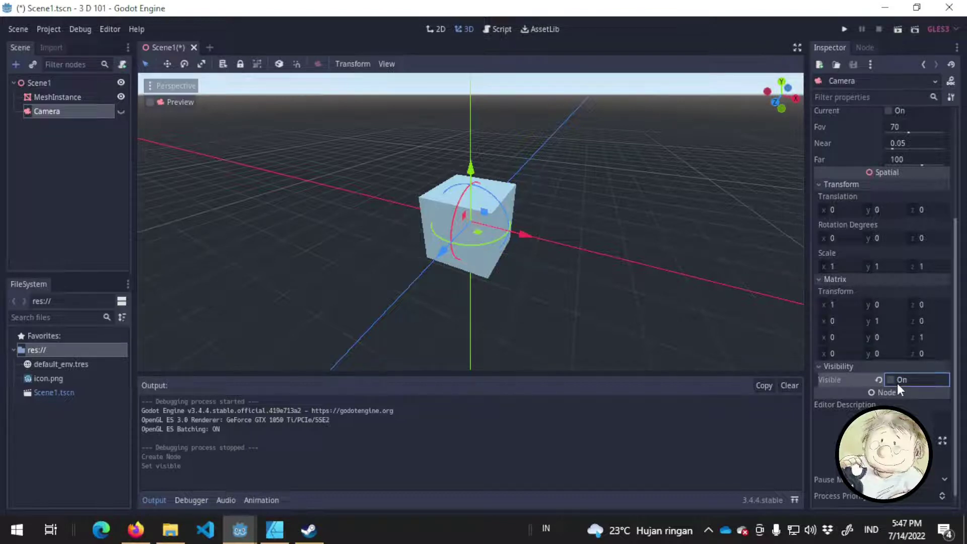
pyautogui.click(896, 382)
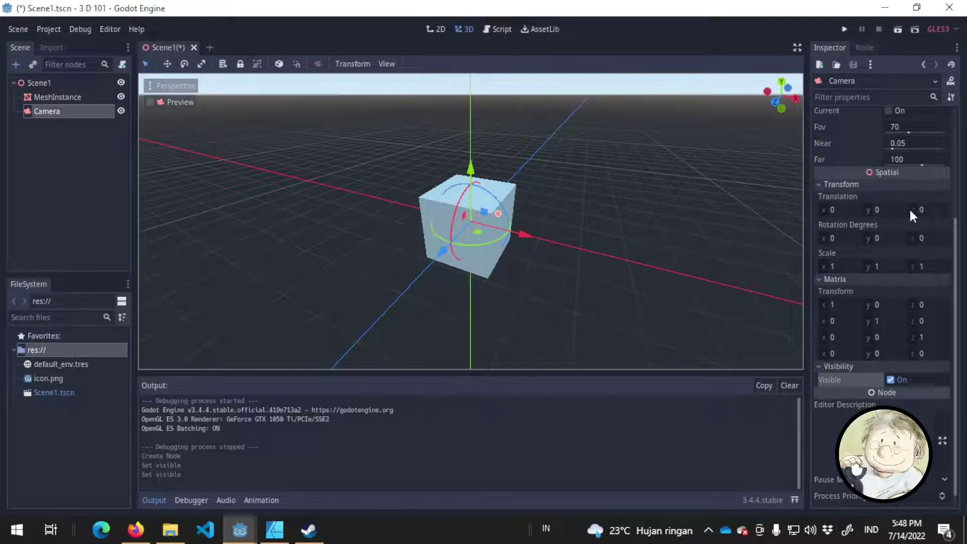
# Move the camera out of the cube along the Z axis and set its Z translation to 4.
pyautogui.click(167, 65)
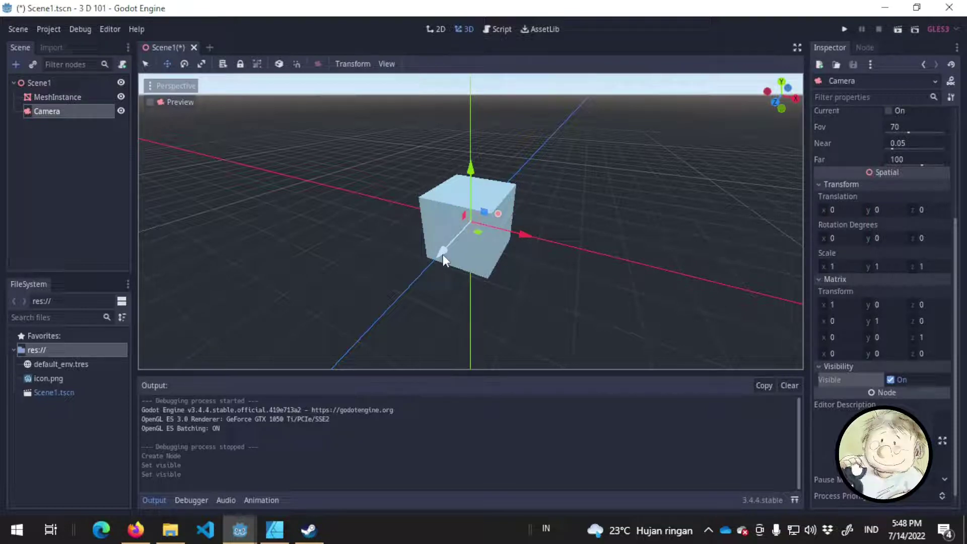
pyautogui.moveTo(443, 255); pyautogui.dragTo(252, 434)
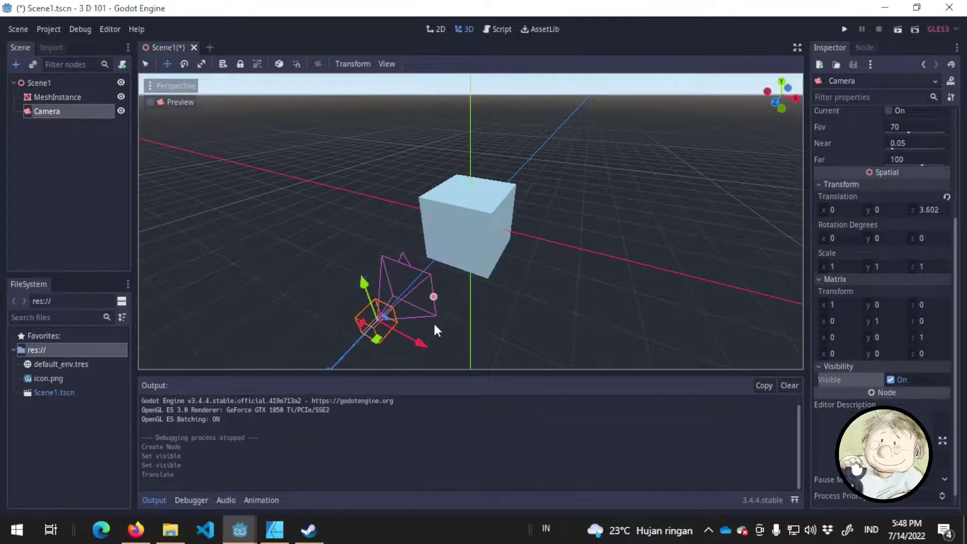
pyautogui.moveTo(433, 321); pyautogui.dragTo(414, 298, button='middle')
pyautogui.scroll(-1, 328, 270)
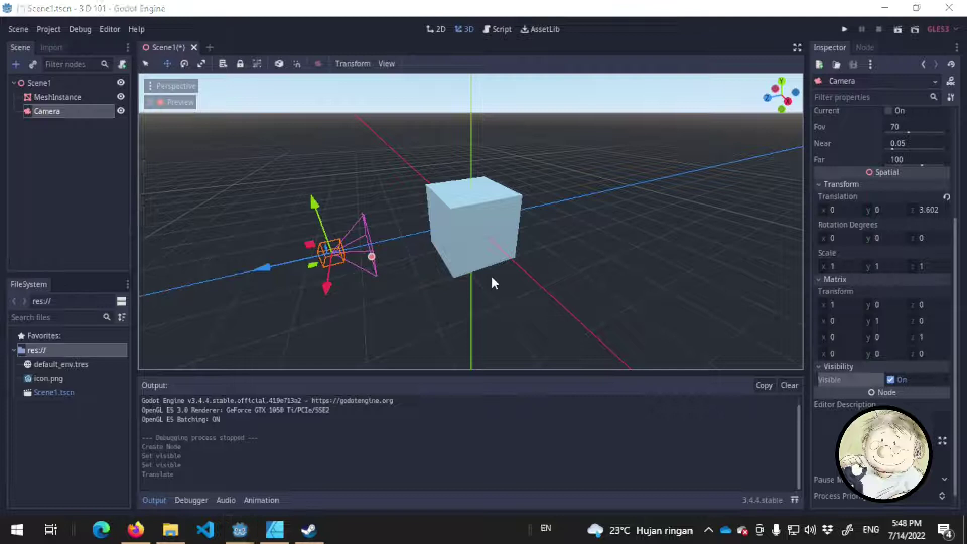
pyautogui.click(937, 209)
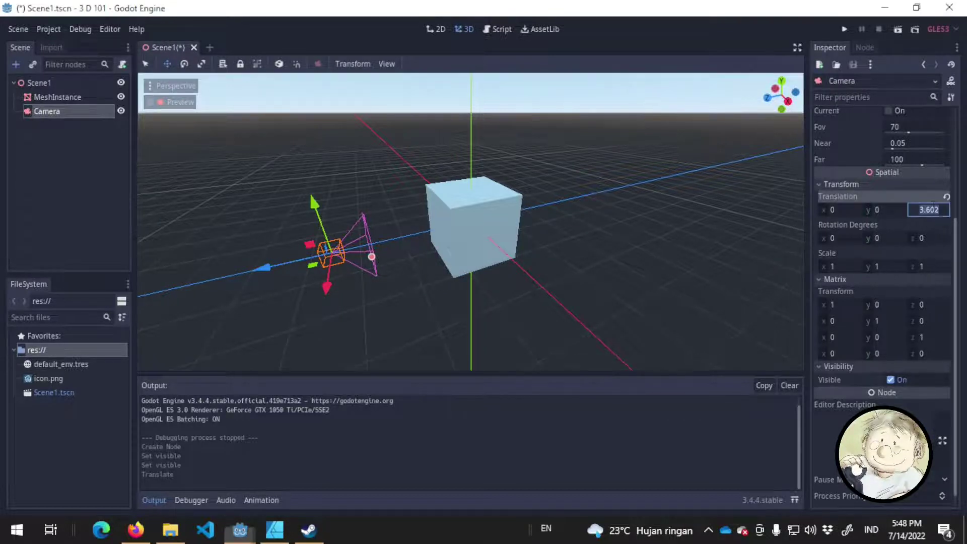
pyautogui.write('4')
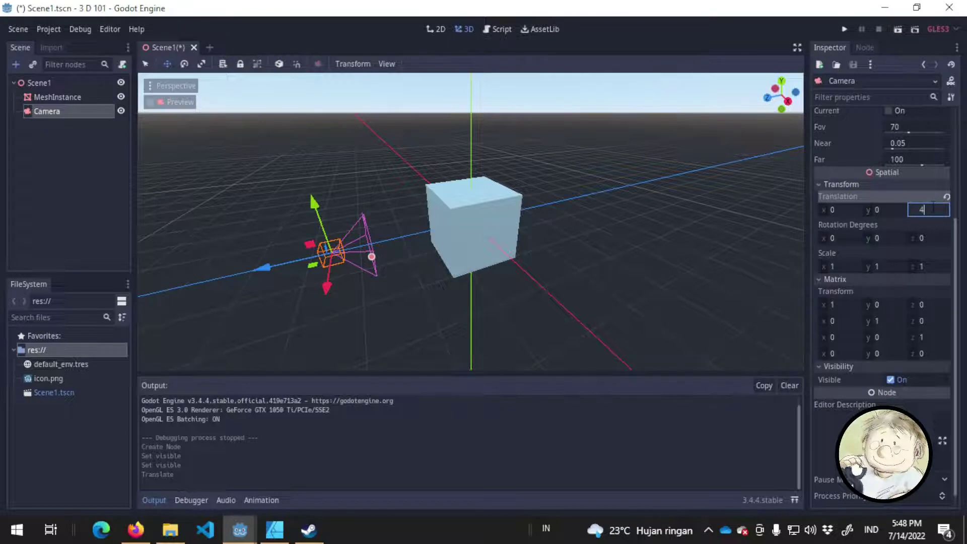
pyautogui.press('Return')
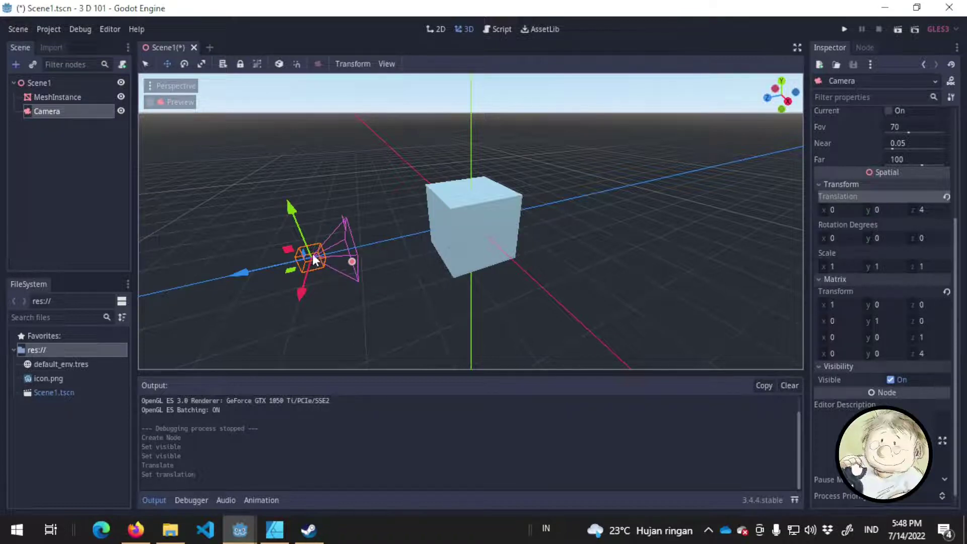
# Raise the camera above the cube's level by setting its Y translation to 2.
pyautogui.click(293, 216)
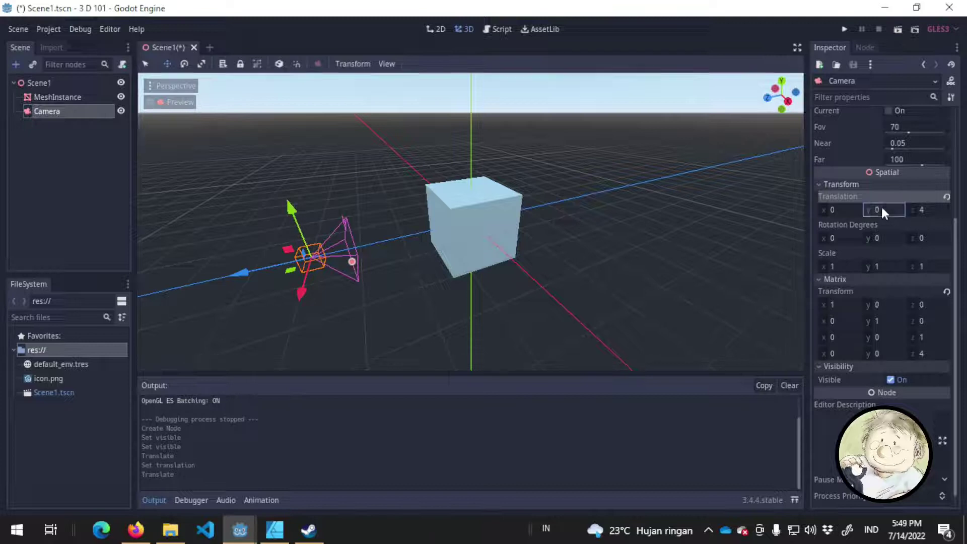
pyautogui.write('2')
pyautogui.press('Return')
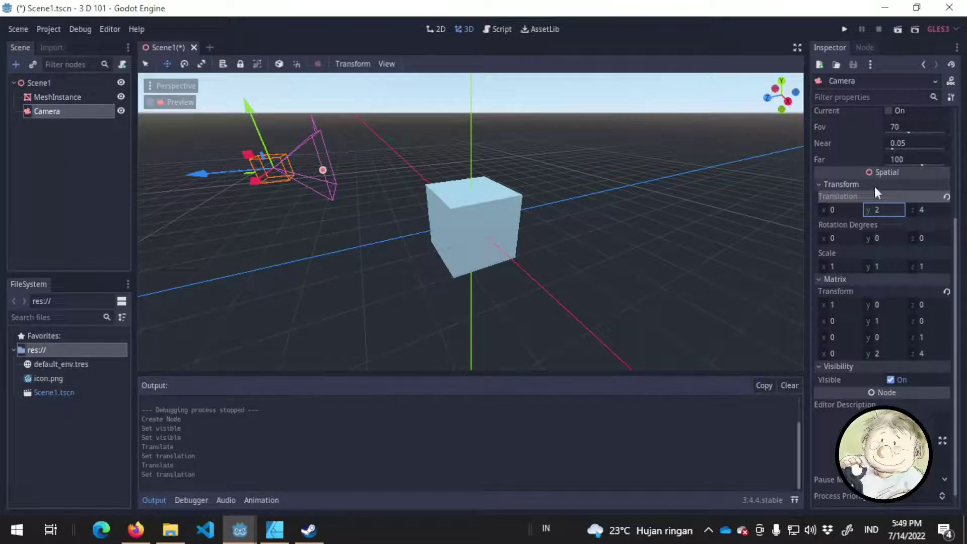
pyautogui.moveTo(534, 225); pyautogui.dragTo(340, 164, button='middle')
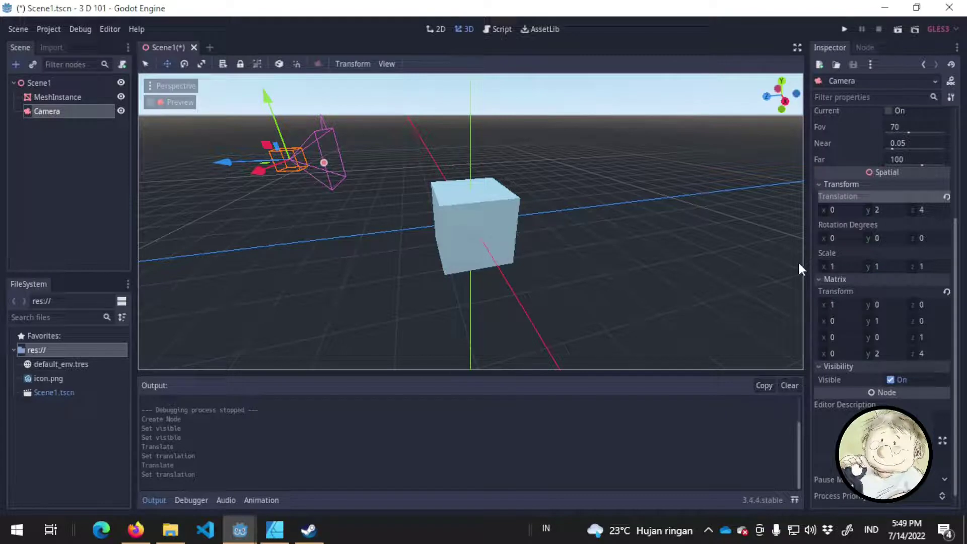
# Try tilting the camera with an X rotation of 30 degrees.
pyautogui.click(837, 237)
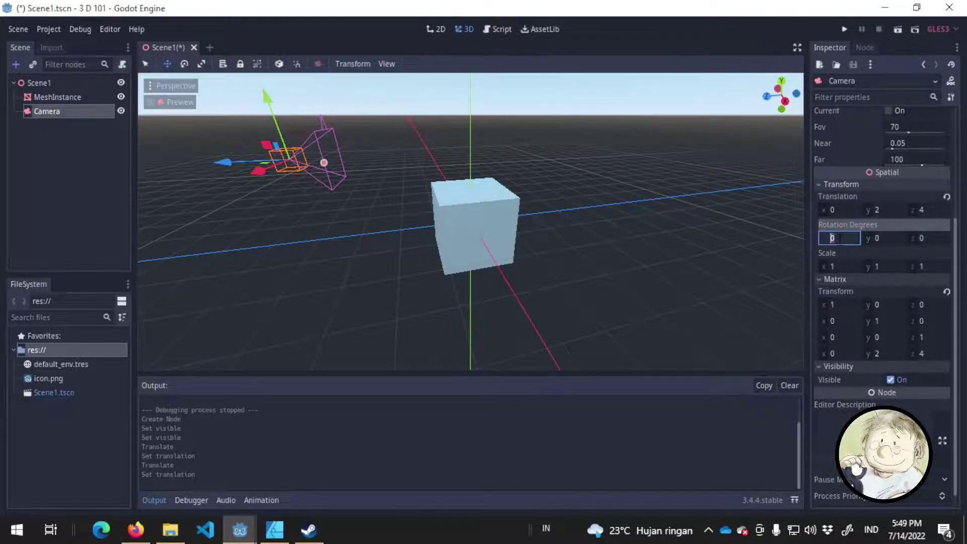
pyautogui.moveTo(582, 287); pyautogui.dragTo(518, 298, button='middle')
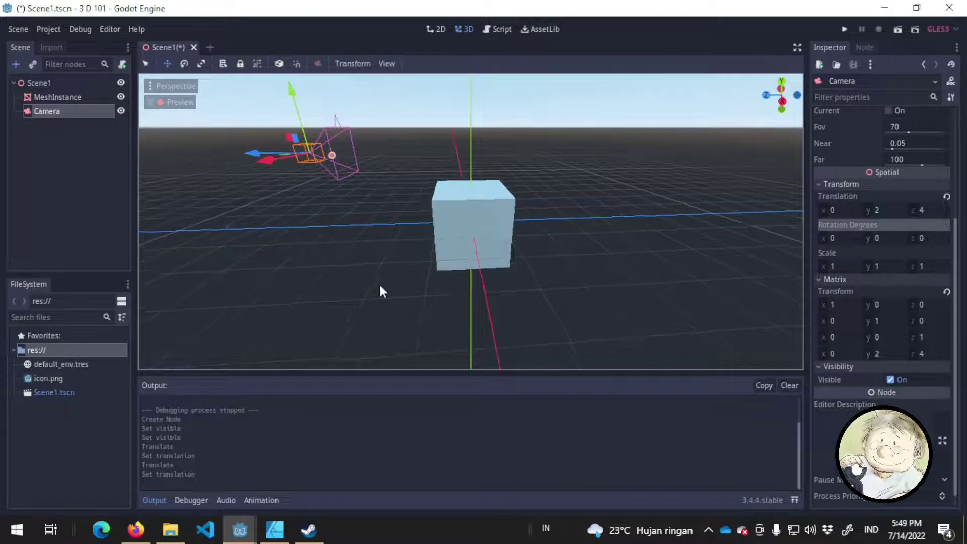
pyautogui.moveTo(379, 288); pyautogui.dragTo(449, 316, button='middle')
pyautogui.click(847, 238)
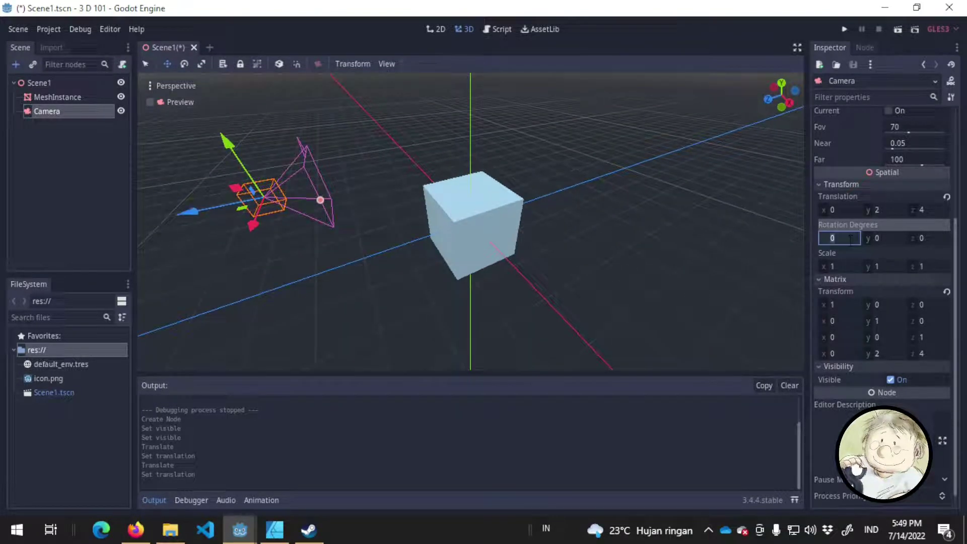
pyautogui.write('30')
pyautogui.press('Return')
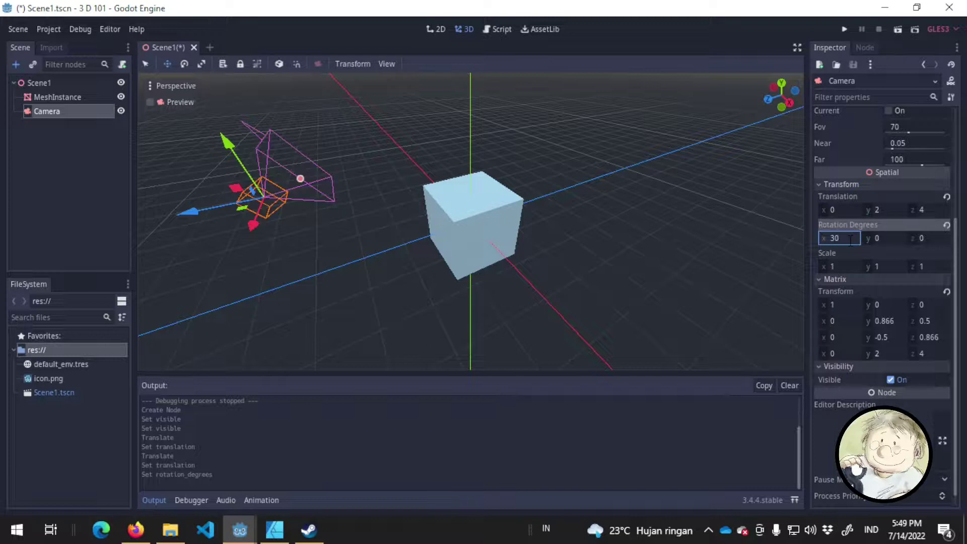
# Set the camera's X rotation to -30 degrees so it points down towards the cube.
pyautogui.click(842, 233)
pyautogui.press('Delete')
pyautogui.press('Delete')
pyautogui.write('-30')
pyautogui.press('Return')
pyautogui.moveTo(581, 307); pyautogui.dragTo(567, 258, button='middle')
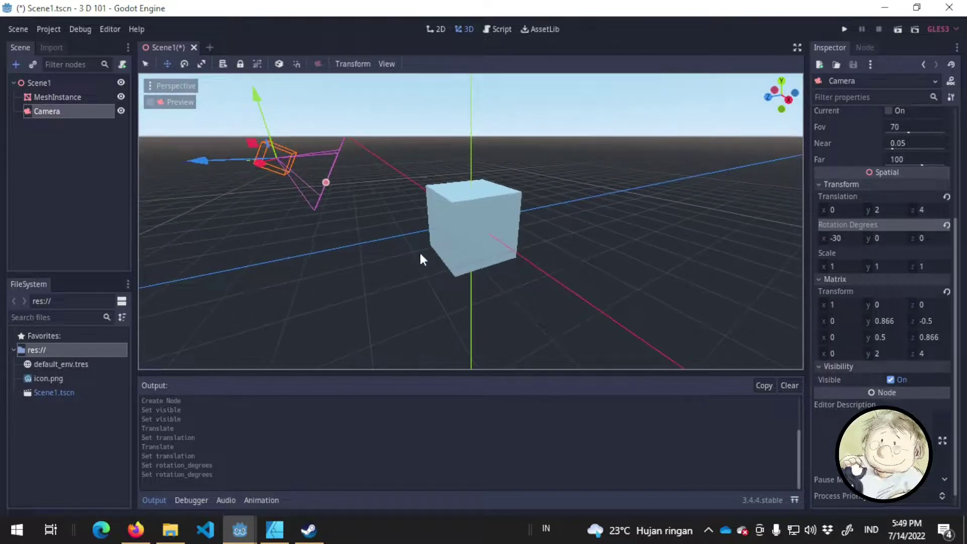
# Check what the camera sees by turning its preview on and off several times, finishing in the normal perspective view.
pyautogui.moveTo(420, 258); pyautogui.dragTo(462, 279, button='middle')
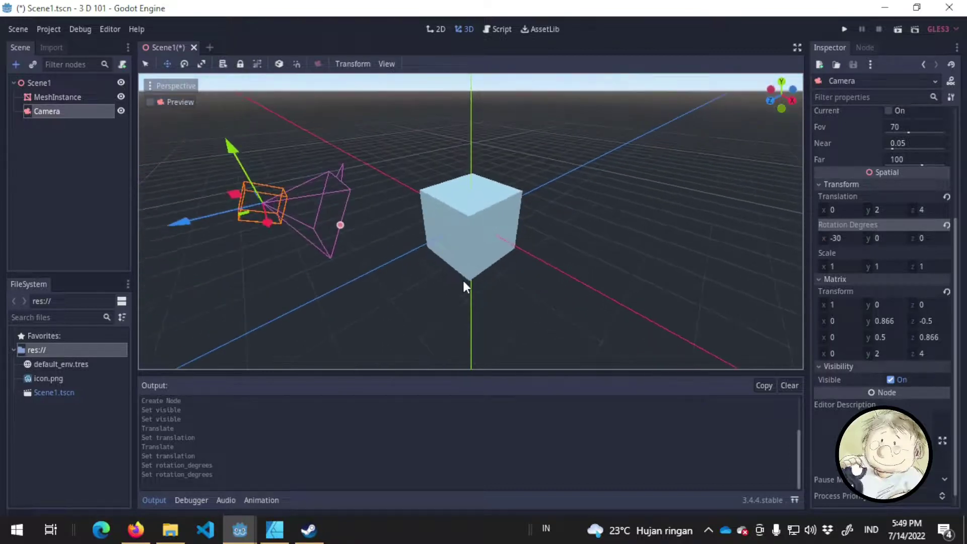
pyautogui.click(149, 101)
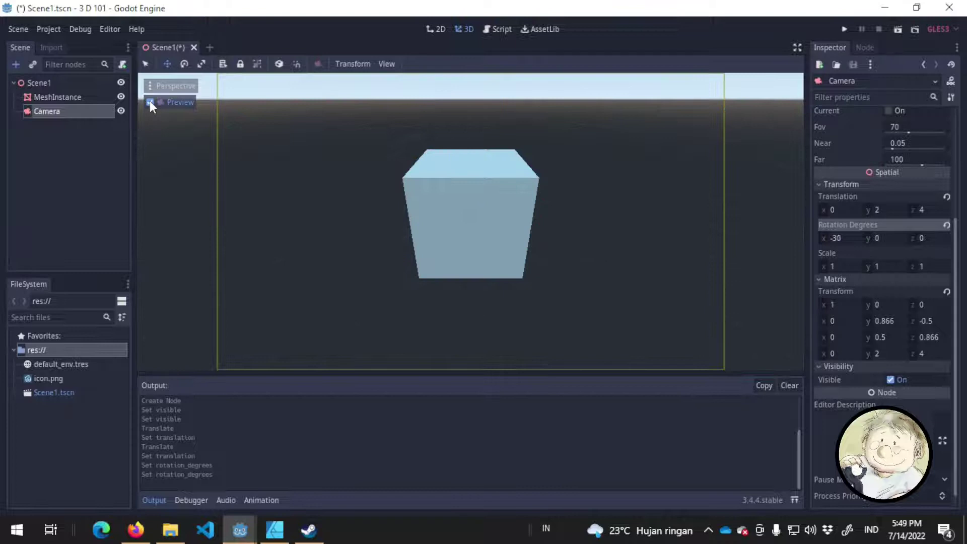
pyautogui.click(150, 101)
pyautogui.click(150, 102)
pyautogui.click(150, 102)
pyautogui.click(150, 101)
pyautogui.click(150, 101)
pyautogui.click(149, 101)
pyautogui.click(150, 101)
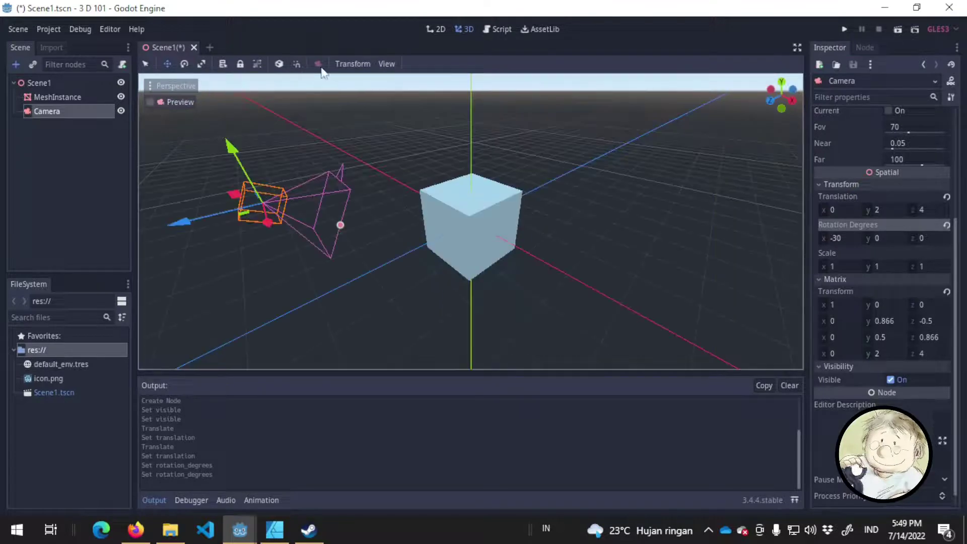
# Split the 3D view into the side-by-side 2 Viewports (Alt) layout and enable the camera preview in the second viewport.
pyautogui.click(347, 65)
pyautogui.click(391, 63)
pyautogui.click(388, 62)
pyautogui.click(413, 94)
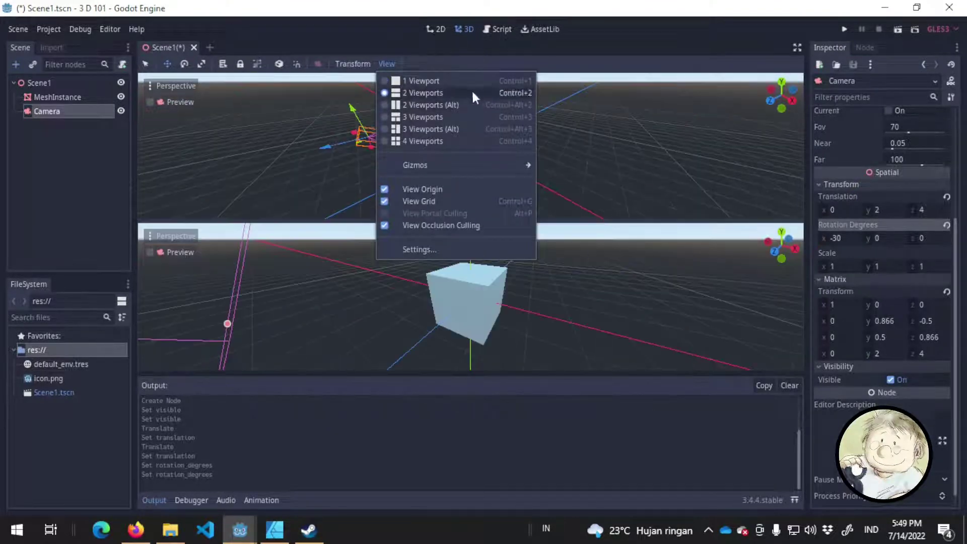
pyautogui.click(464, 104)
pyautogui.click(615, 308)
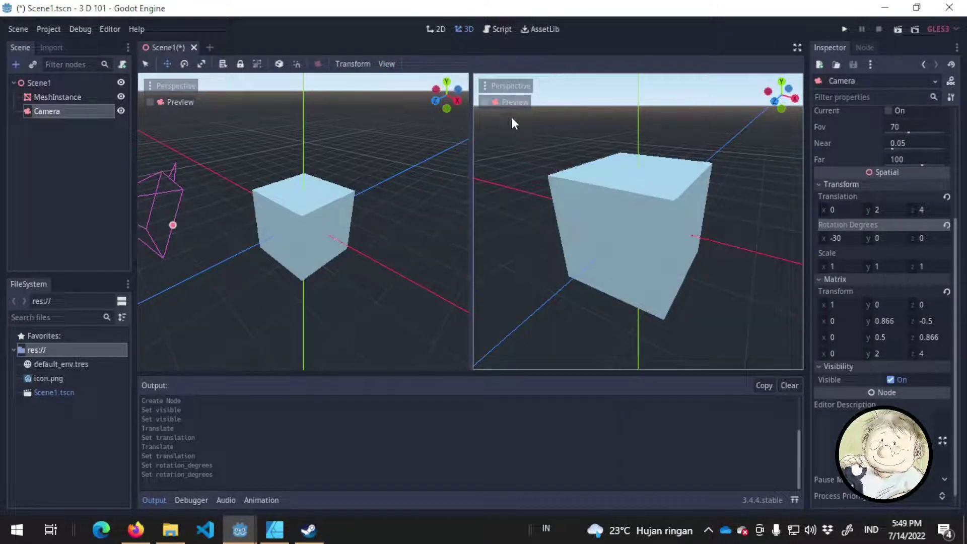
pyautogui.click(501, 101)
# Move the camera along its own axes to about Y 2.158 and Z 3.706, undoing a trial move along X.
pyautogui.moveTo(239, 225); pyautogui.dragTo(258, 223, button='middle')
pyautogui.scroll(-3, 272, 262)
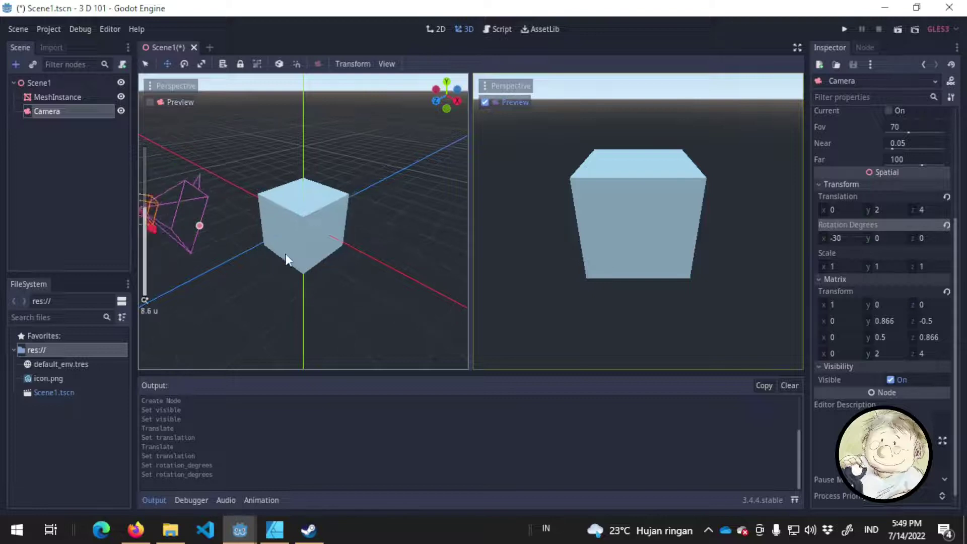
pyautogui.moveTo(286, 243); pyautogui.dragTo(287, 250, button='middle')
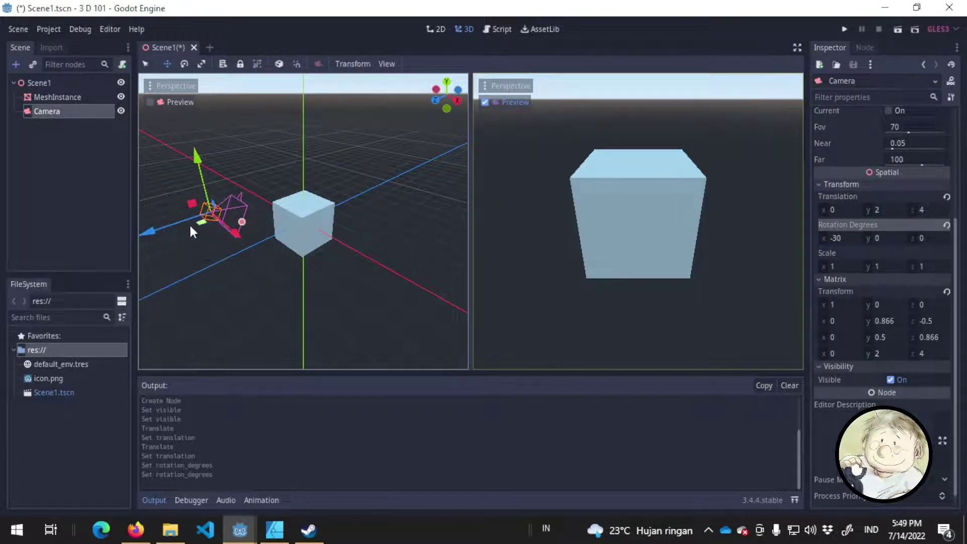
pyautogui.moveTo(159, 230); pyautogui.dragTo(211, 151)
pyautogui.moveTo(235, 227)
pyautogui.mouseDown()
pyautogui.moveTo(251, 225)
pyautogui.moveTo(270, 255)
pyautogui.moveTo(229, 230)
pyautogui.mouseUp()
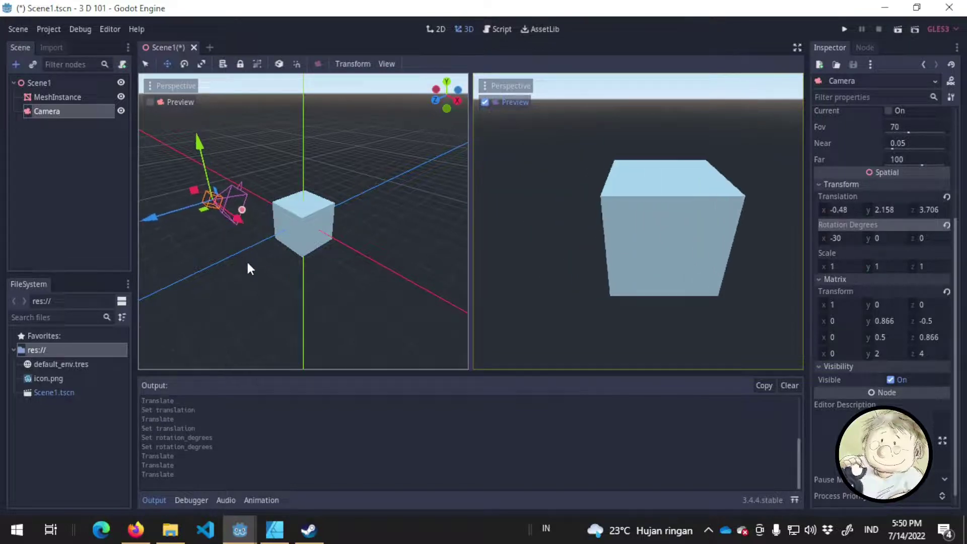
pyautogui.hotkey('ctrl', 'z')
# Try sliding the camera within its XZ plane with the Y axis locked, and undo the move.
pyautogui.moveTo(246, 259); pyautogui.dragTo(270, 315, button='middle')
pyautogui.scroll(4, 221, 266)
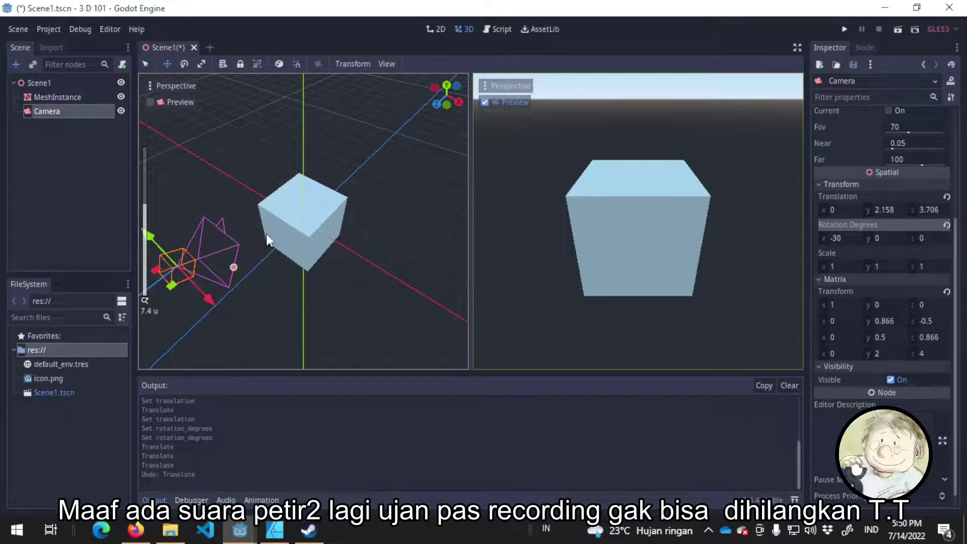
pyautogui.moveTo(267, 234); pyautogui.dragTo(384, 206, button='middle')
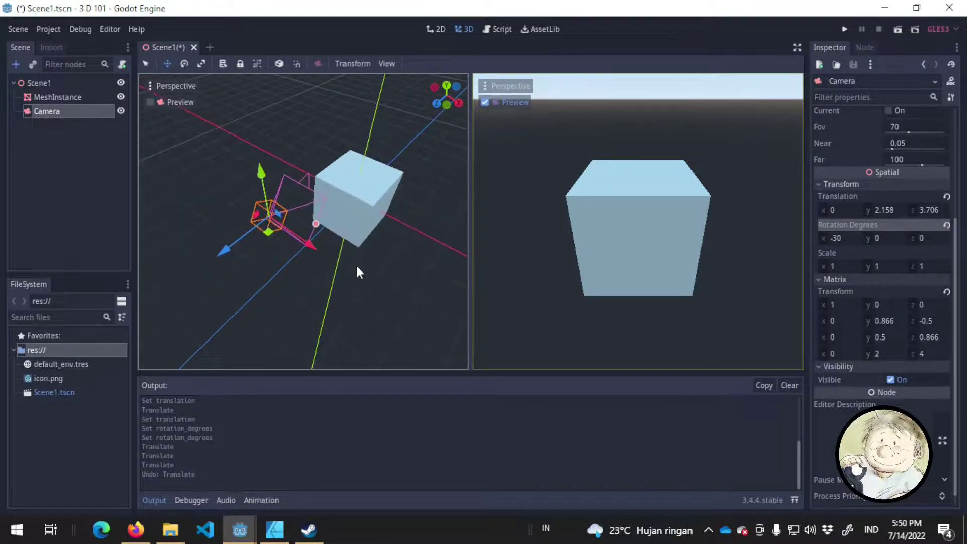
pyautogui.moveTo(358, 271); pyautogui.dragTo(278, 268, button='middle')
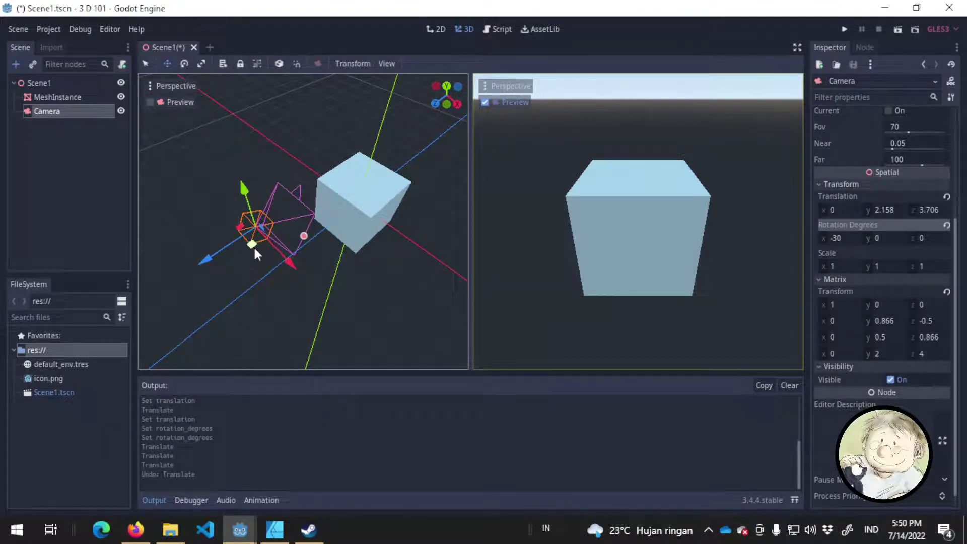
pyautogui.moveTo(255, 247); pyautogui.dragTo(281, 273, button='middle')
pyautogui.scroll(3, 298, 193)
pyautogui.scroll(-2, 300, 202)
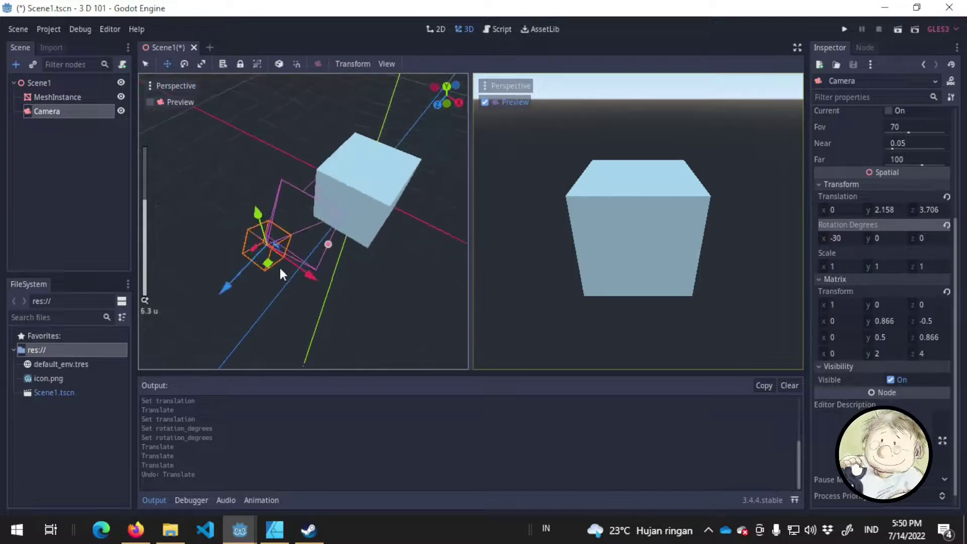
pyautogui.moveTo(264, 265)
pyautogui.mouseDown()
pyautogui.moveTo(270, 274)
pyautogui.moveTo(269, 261)
pyautogui.mouseUp()
pyautogui.hotkey('ctrl', 'z')
# Try sliding the camera within its XY plane with the Z axis locked, undoing each trial change.
pyautogui.moveTo(286, 241); pyautogui.dragTo(364, 173, button='middle')
pyautogui.moveTo(371, 162); pyautogui.dragTo(361, 235)
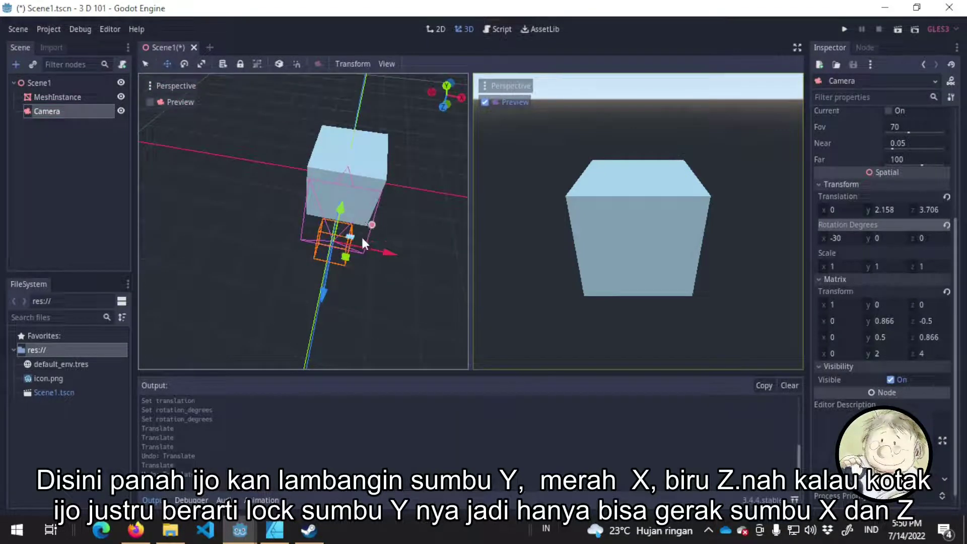
pyautogui.hotkey('ctrl', 'z')
pyautogui.moveTo(360, 134); pyautogui.dragTo(396, 210, button='middle')
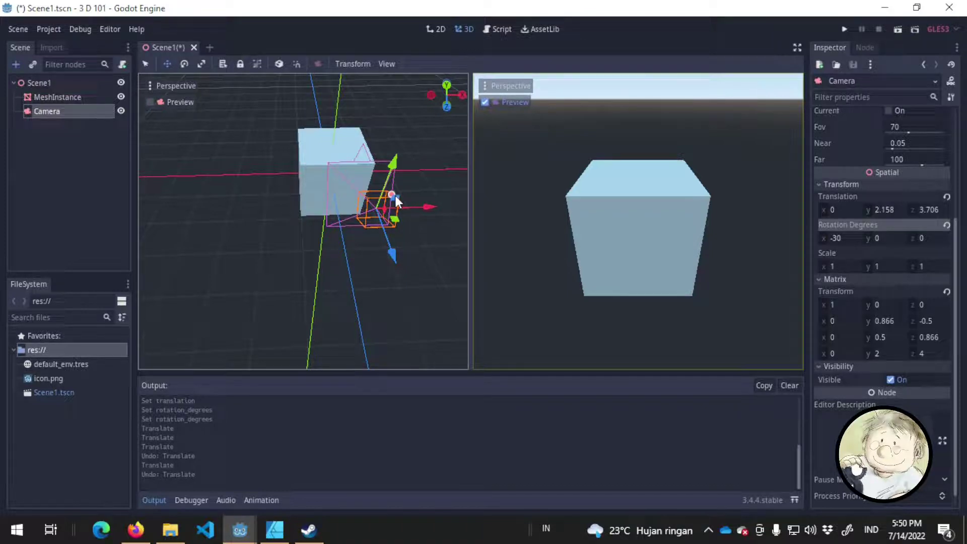
pyautogui.moveTo(395, 195); pyautogui.dragTo(395, 233)
pyautogui.hotkey('ctrl', 'z')
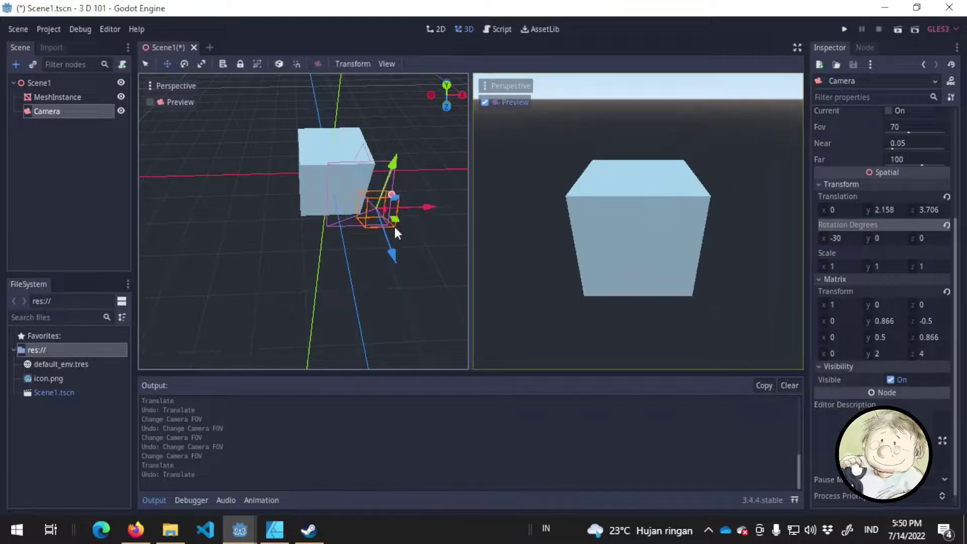
# Try widening the camera's field of view to about 73.3 directly in the viewport, and undo the change.
pyautogui.moveTo(403, 218); pyautogui.dragTo(272, 245, button='middle')
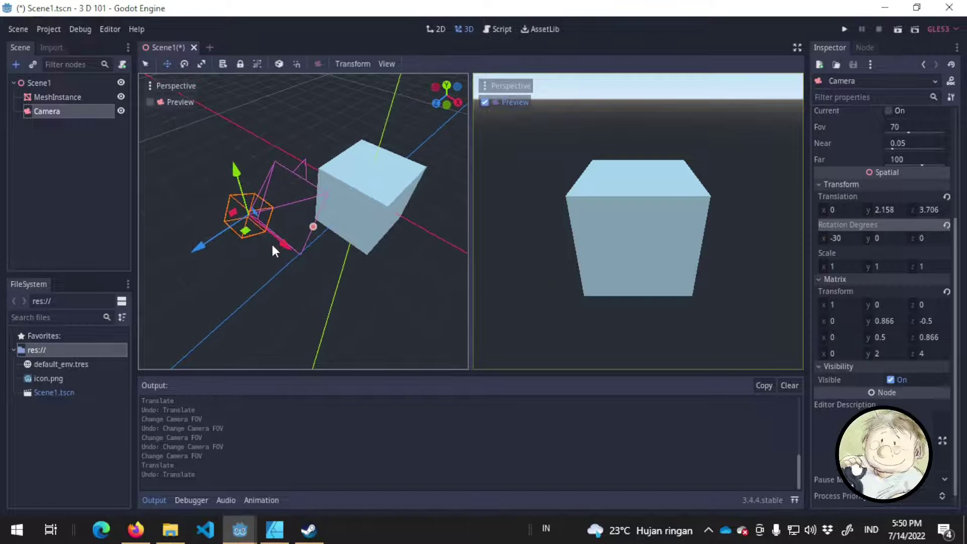
pyautogui.scroll(2, 264, 235)
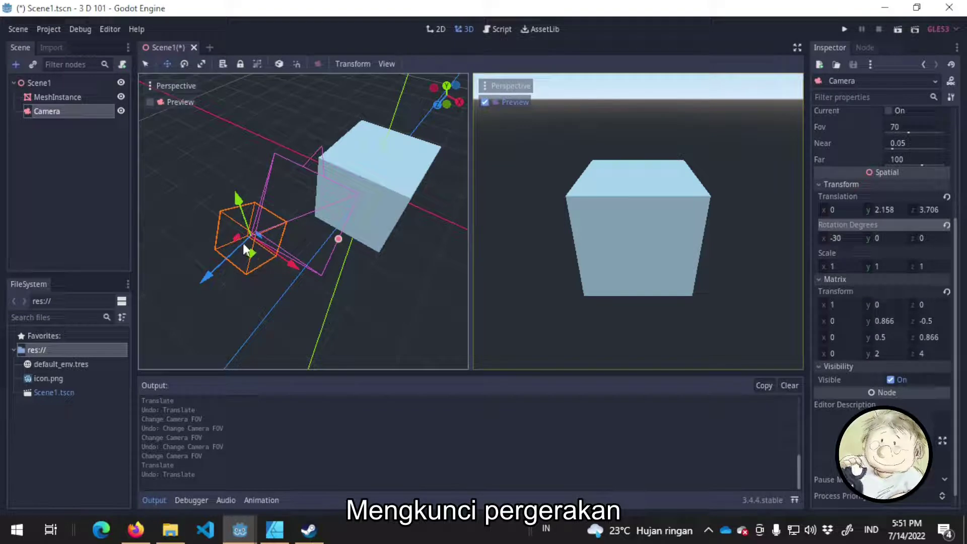
pyautogui.moveTo(348, 256); pyautogui.dragTo(236, 228, button='middle')
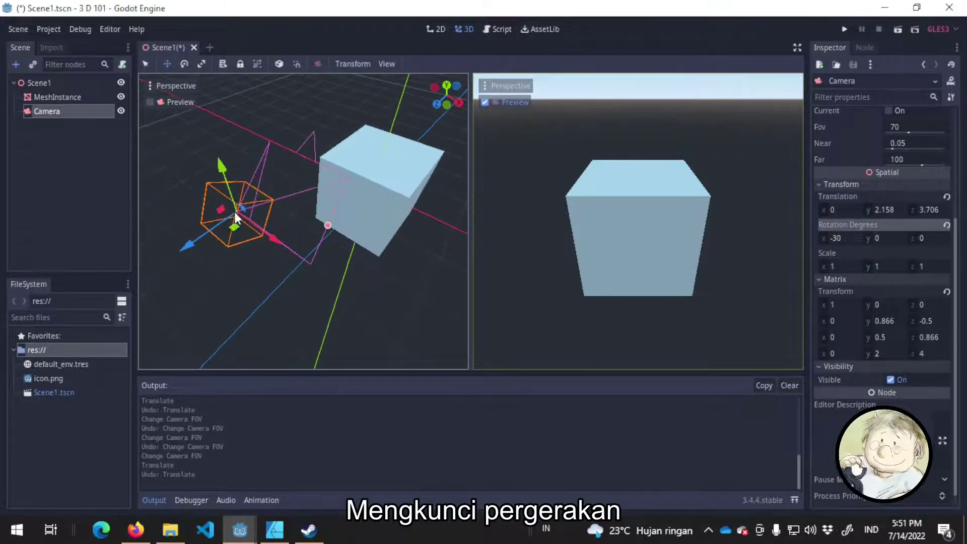
pyautogui.moveTo(410, 233); pyautogui.dragTo(358, 259, button='middle')
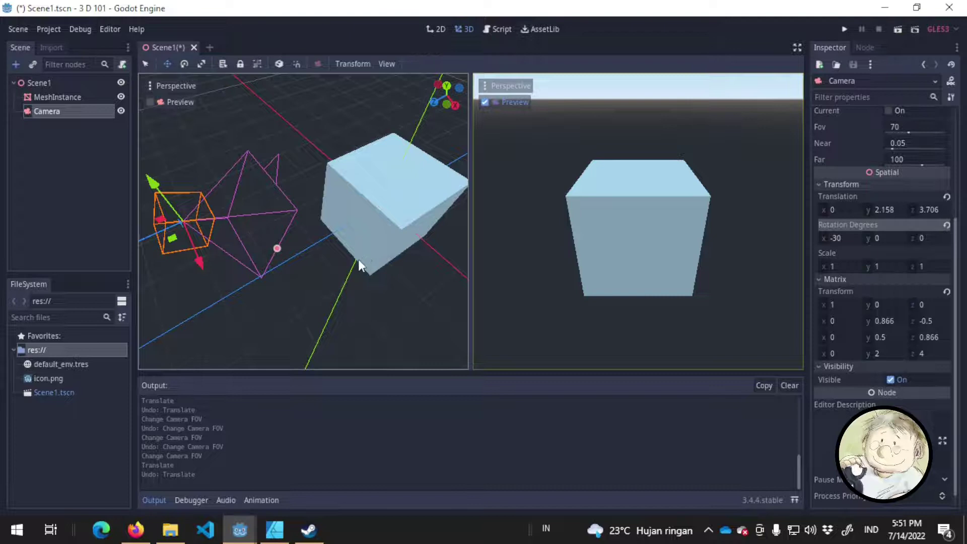
pyautogui.scroll(-2, 358, 259)
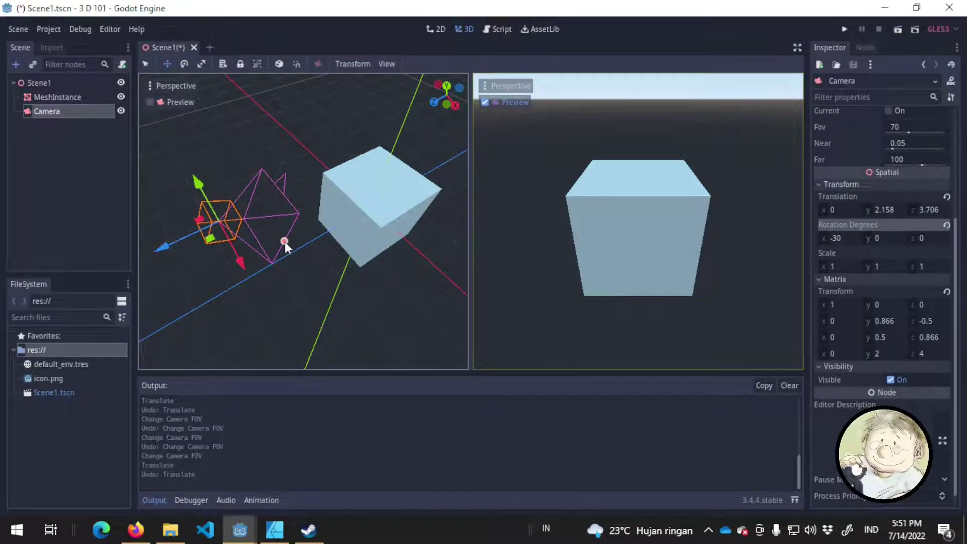
pyautogui.moveTo(285, 241)
pyautogui.mouseDown()
pyautogui.moveTo(300, 258)
pyautogui.moveTo(284, 229)
pyautogui.moveTo(289, 251)
pyautogui.moveTo(282, 230)
pyautogui.moveTo(285, 244)
pyautogui.mouseUp()
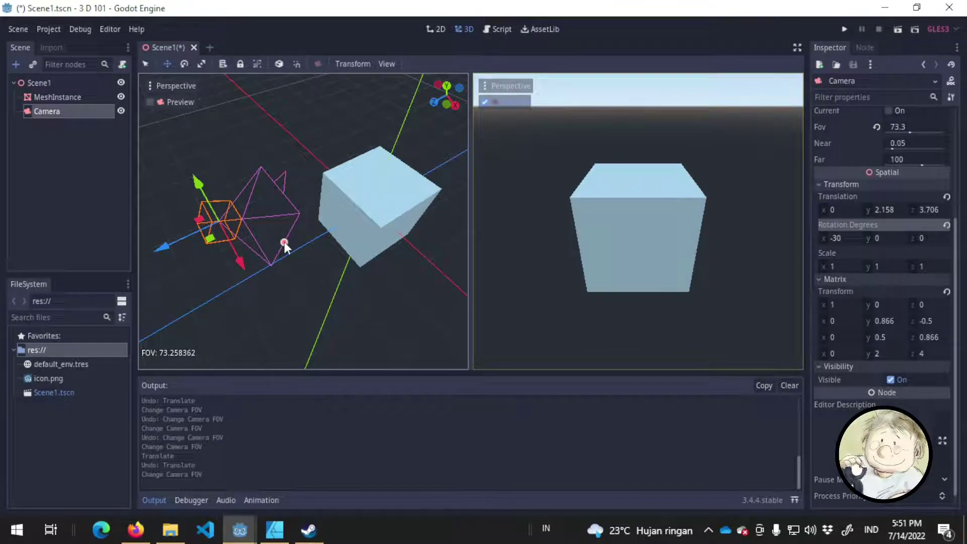
pyautogui.hotkey('ctrl', 'z')
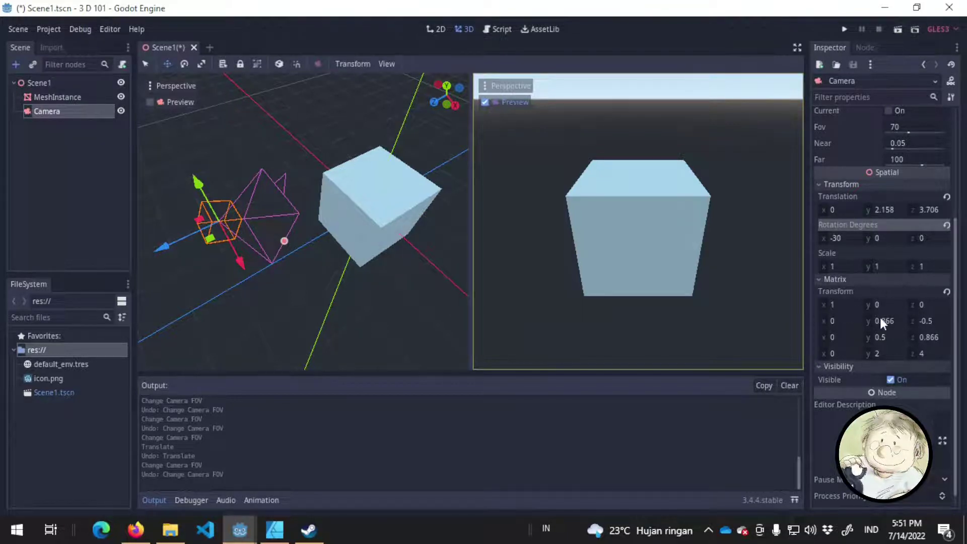
# Reset the camera's translation and rotation to their default values.
pyautogui.click(946, 197)
pyautogui.click(947, 225)
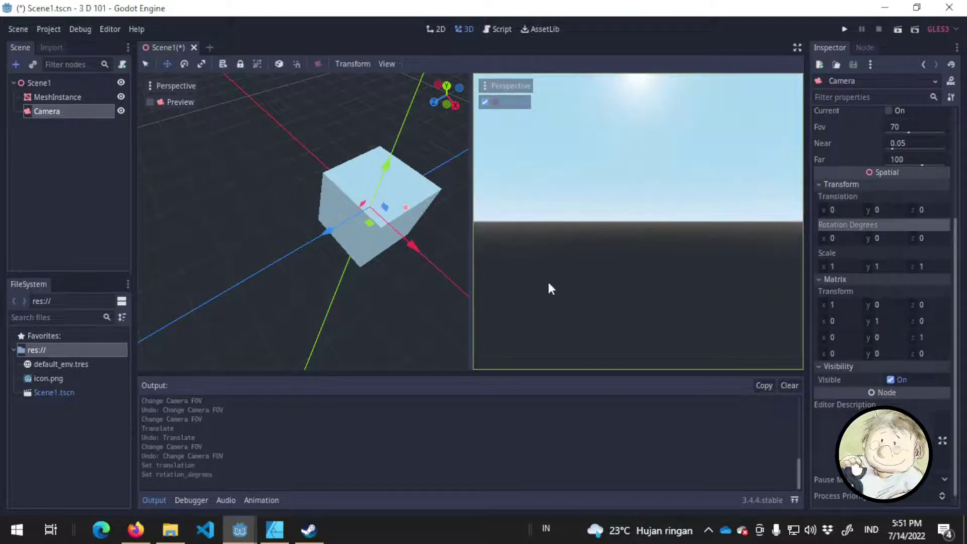
pyautogui.scroll(-5, 352, 288)
pyautogui.scroll(2, 346, 279)
pyautogui.scroll(4, 346, 270)
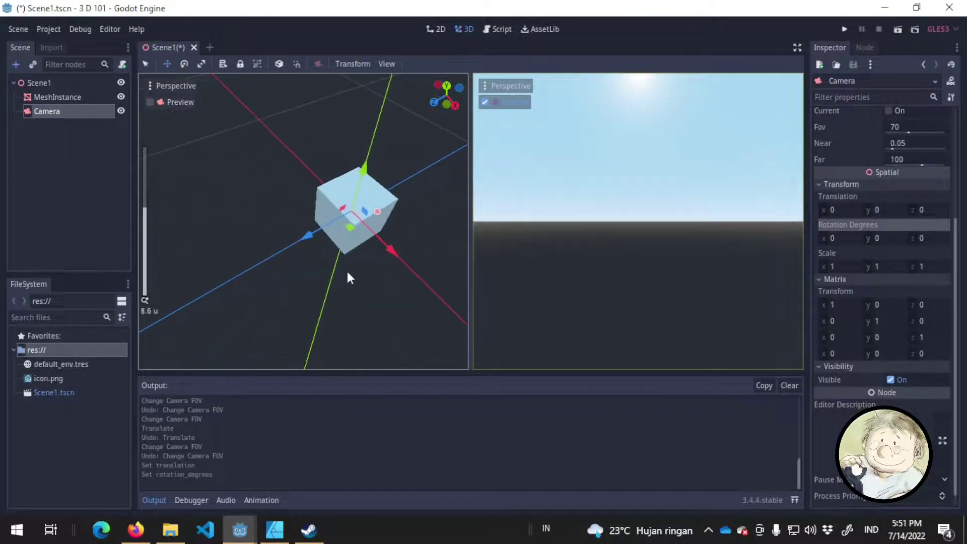
# Set the camera's Z translation to 4 and its Y translation to 2.
pyautogui.click(937, 209)
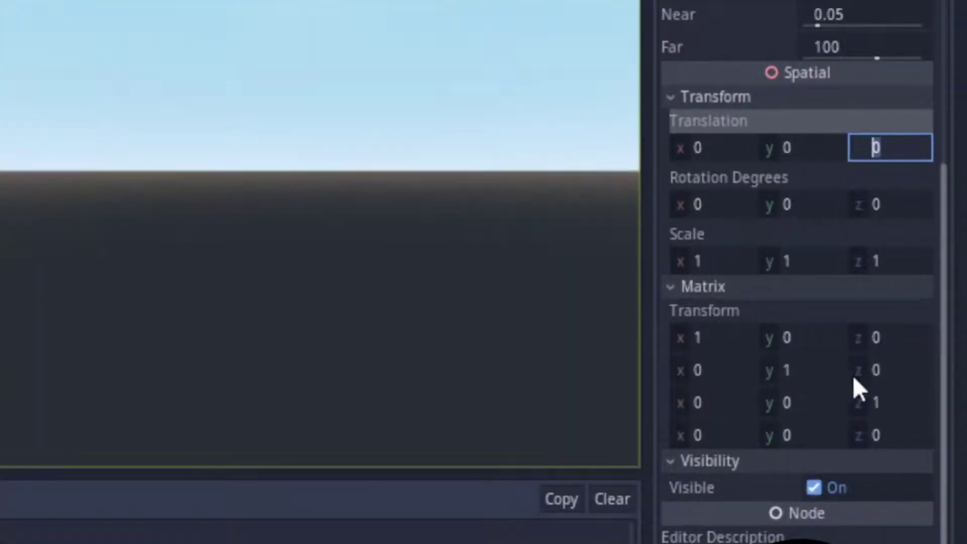
pyautogui.write('4')
pyautogui.press('Return')
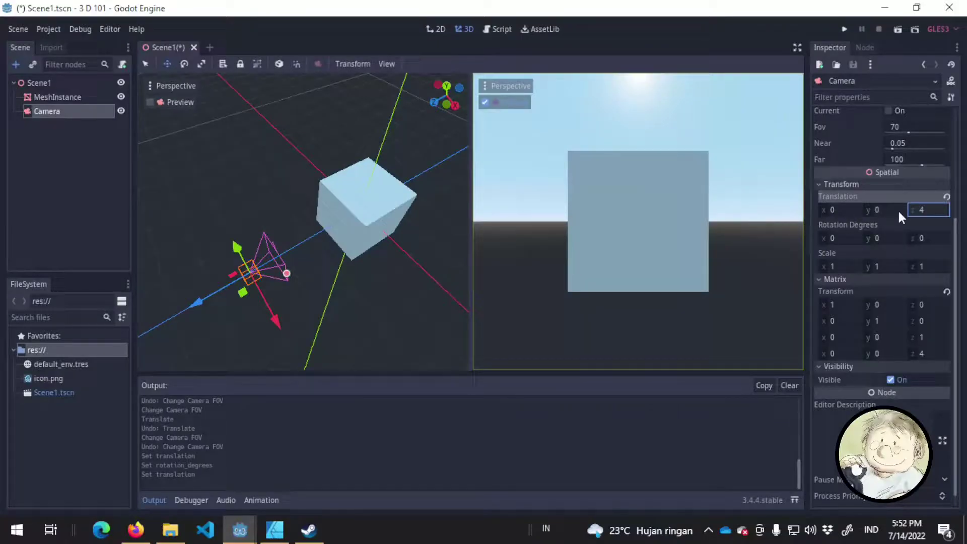
pyautogui.click(897, 210)
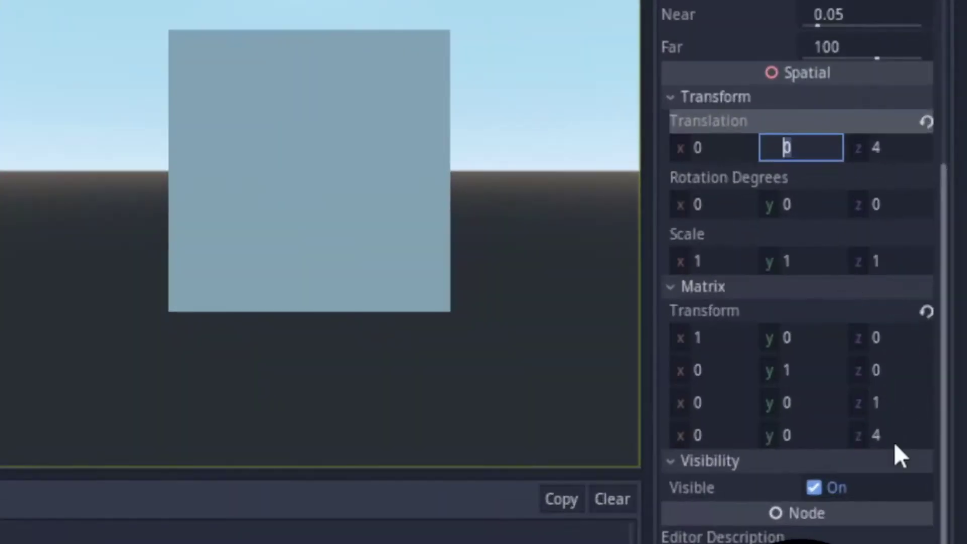
pyautogui.write('2')
pyautogui.press('Return')
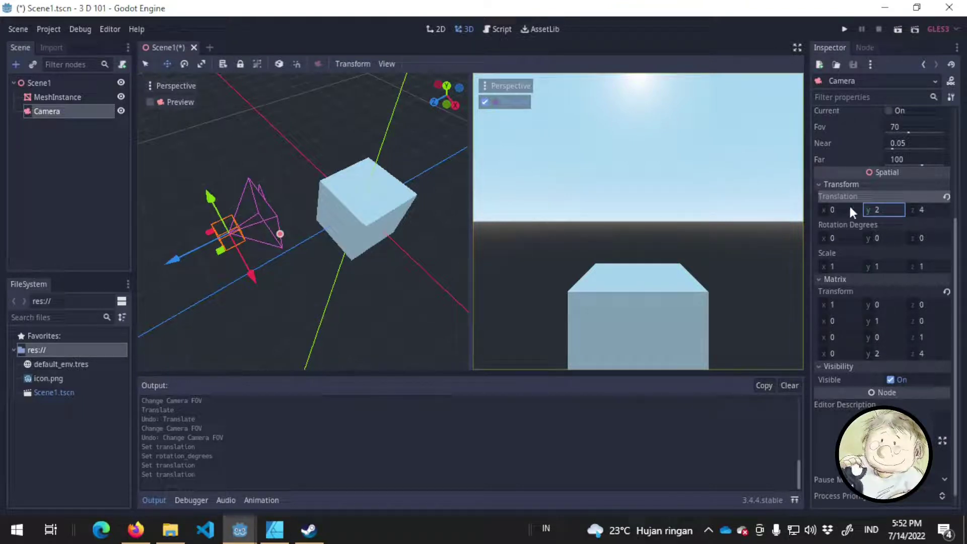
# Set the camera's X rotation to -30 degrees and save the scene.
pyautogui.click(828, 227)
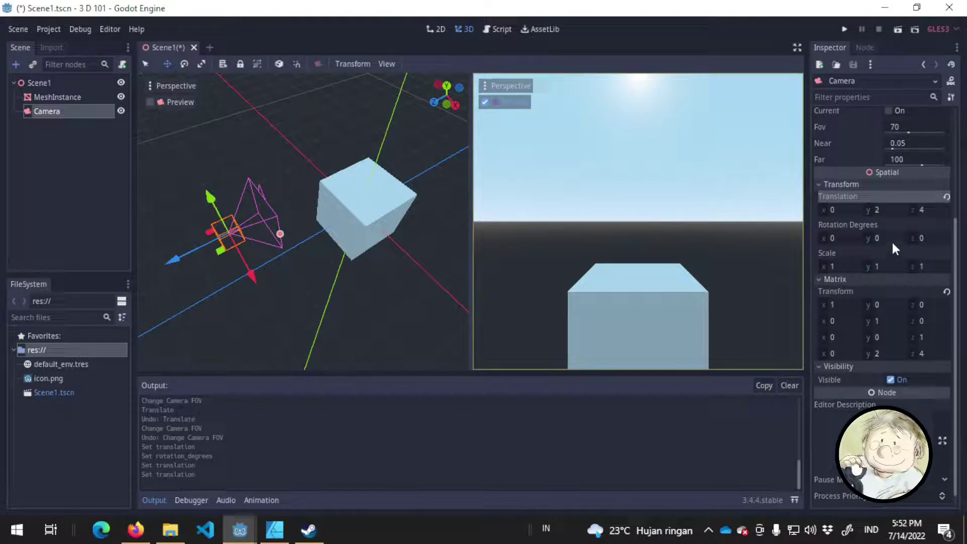
pyautogui.click(837, 238)
pyautogui.write('-30')
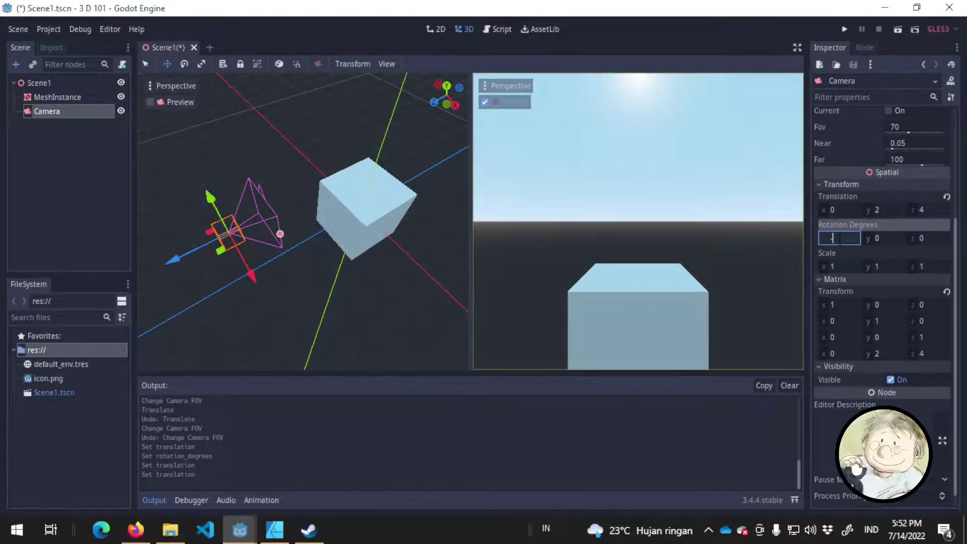
pyautogui.press('Return')
pyautogui.hotkey('ctrl', 's')
# Look through the camera's properties and examine the options available for Keep Aspect.
pyautogui.scroll(3, 876, 276)
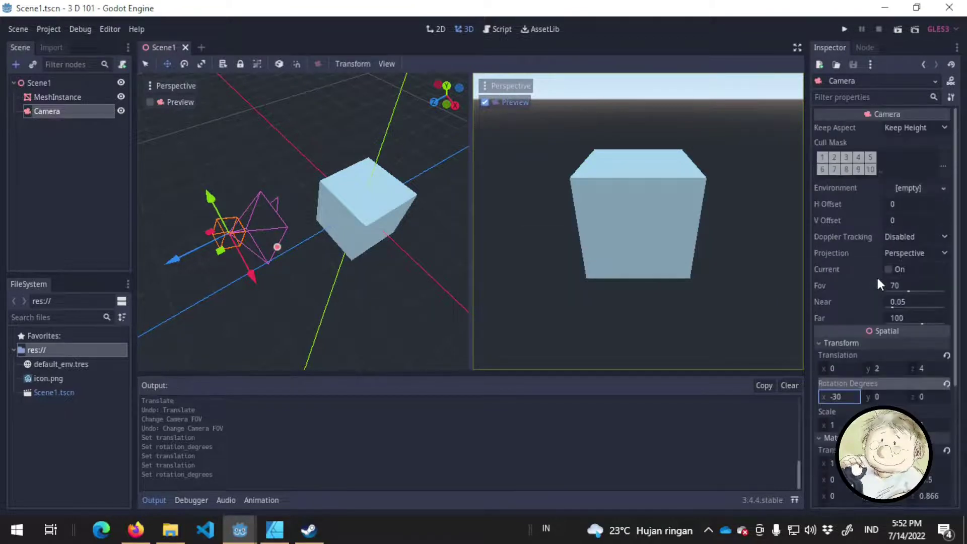
pyautogui.scroll(-2, 878, 285)
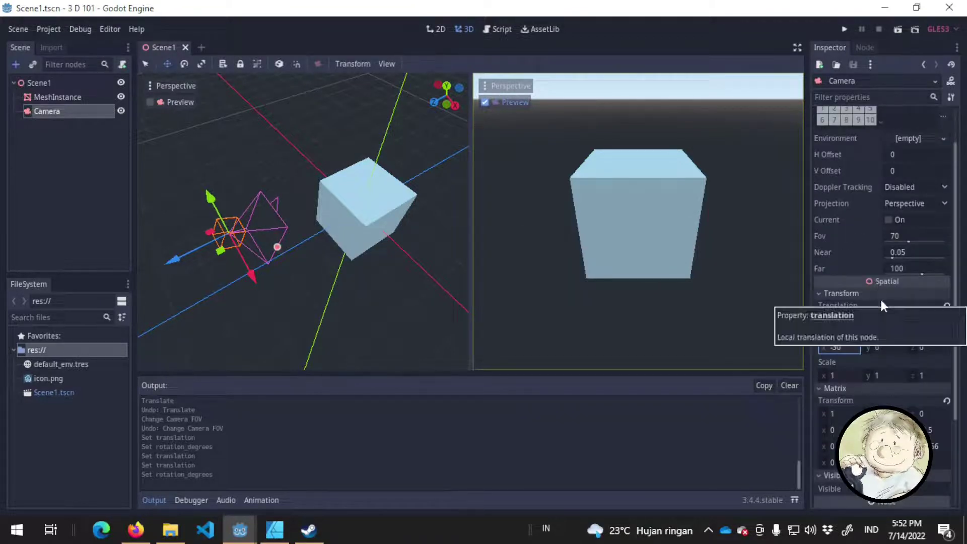
pyautogui.scroll(2, 884, 298)
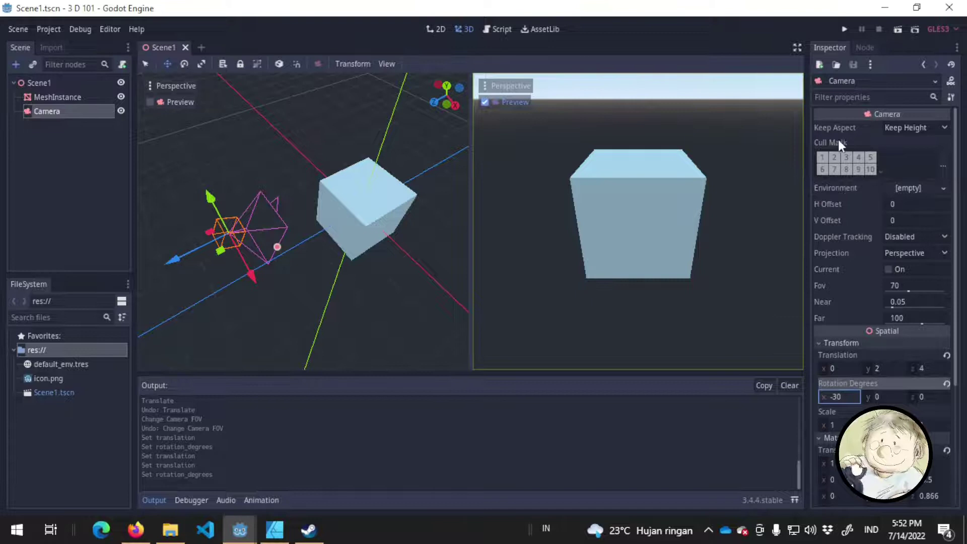
pyautogui.click(905, 129)
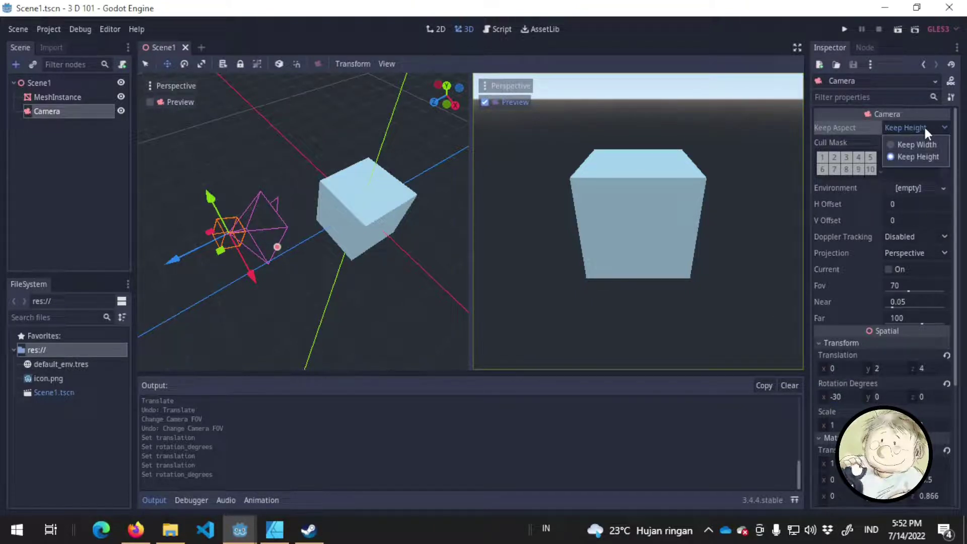
pyautogui.click(917, 130)
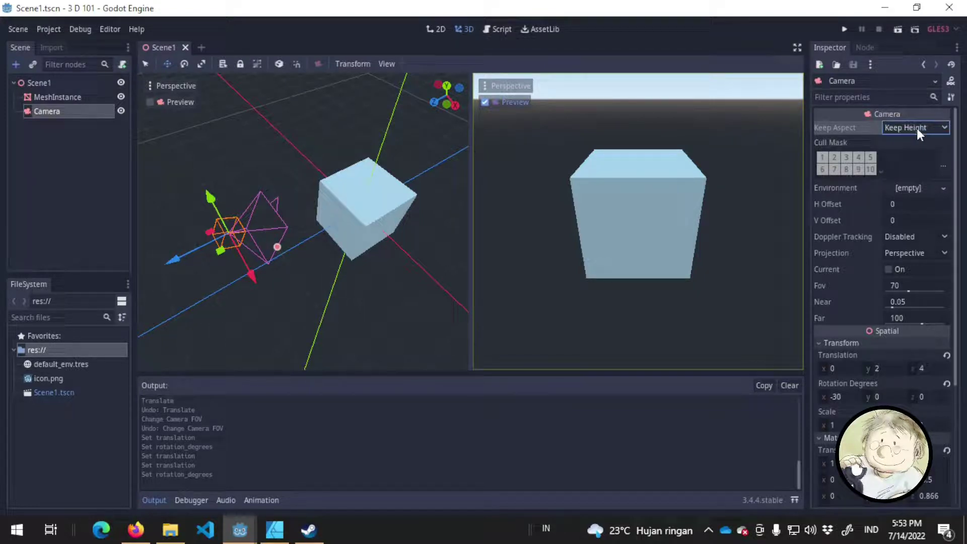
# Review the camera's Keep Aspect options and read the descriptions of its other properties, such as Fov.
pyautogui.click(916, 128)
pyautogui.click(876, 123)
pyautogui.moveTo(874, 126)
pyautogui.moveTo(857, 280)
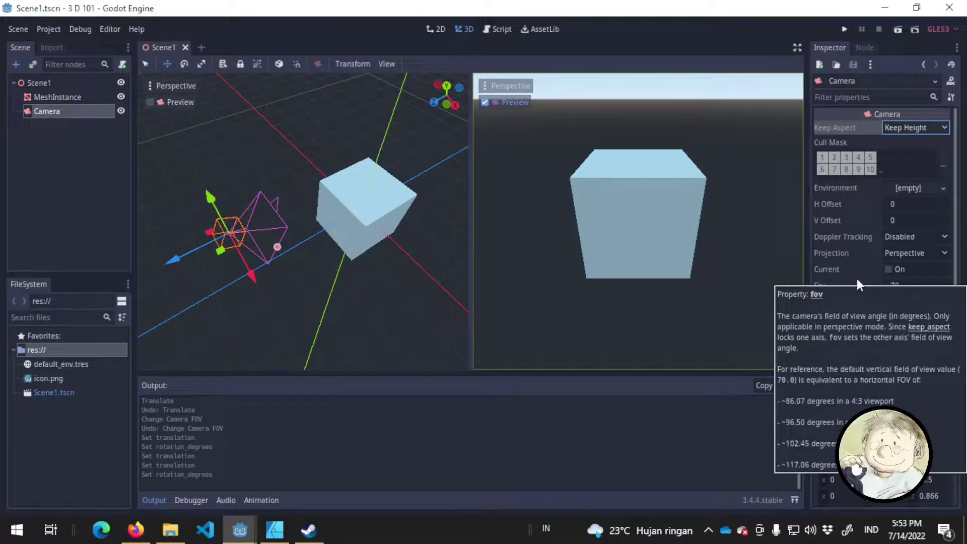
pyautogui.click(910, 127)
pyautogui.click(910, 127)
pyautogui.click(834, 169)
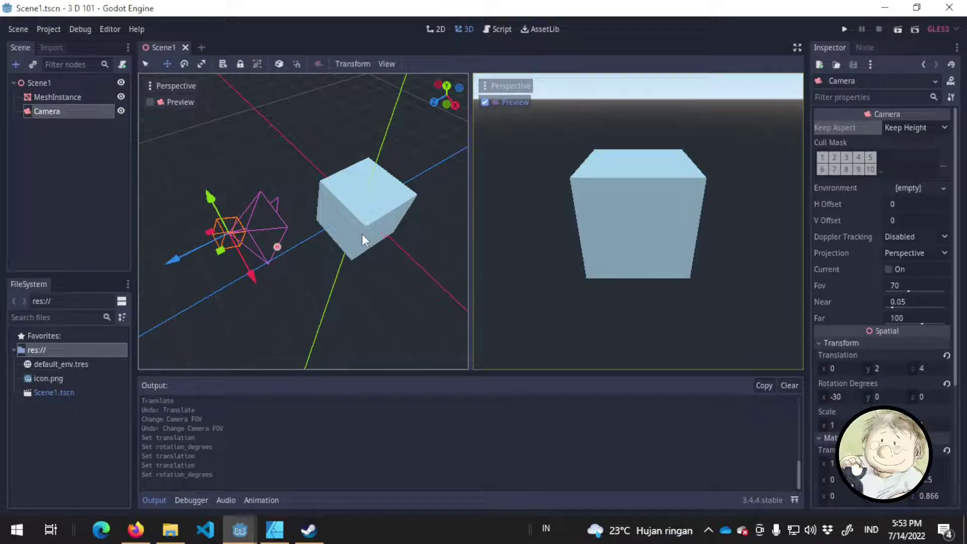
# Duplicate the cube mesh instance twice.
pyautogui.click(64, 101)
pyautogui.hotkey('ctrl', 'd')
pyautogui.hotkey('ctrl', 'd')
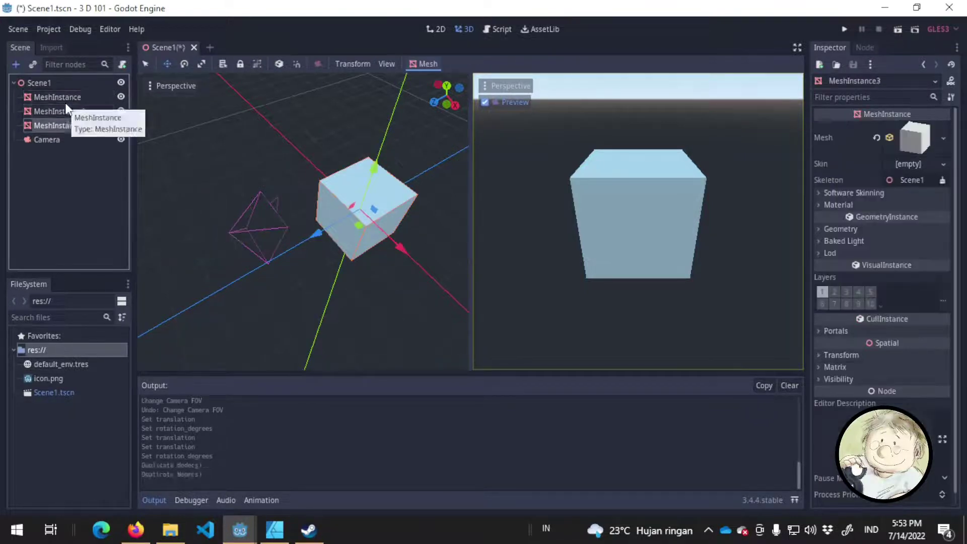
# Move the two cube copies along the X axis so one sits on each side of the original cube.
pyautogui.click(67, 110)
pyautogui.moveTo(404, 247); pyautogui.dragTo(469, 324)
pyautogui.click(106, 125)
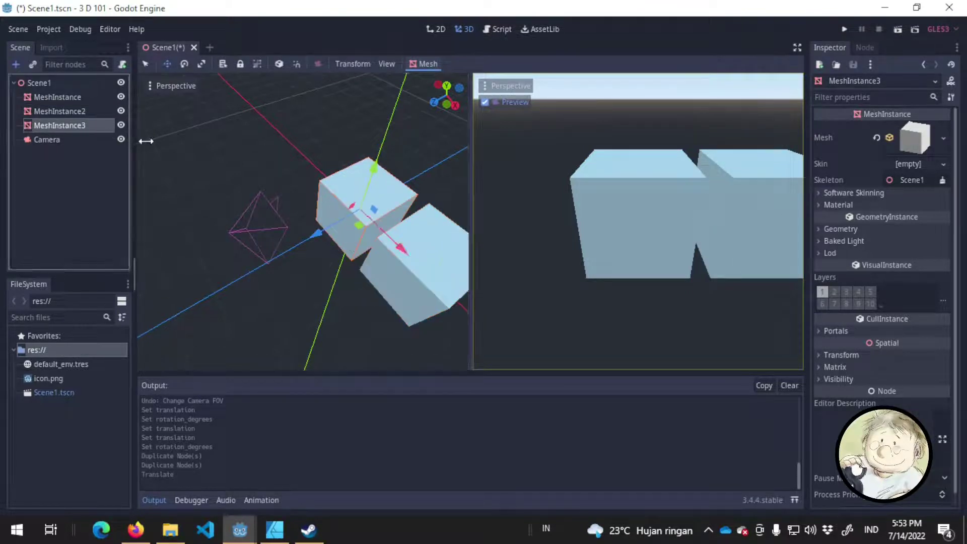
pyautogui.moveTo(403, 247); pyautogui.dragTo(339, 187)
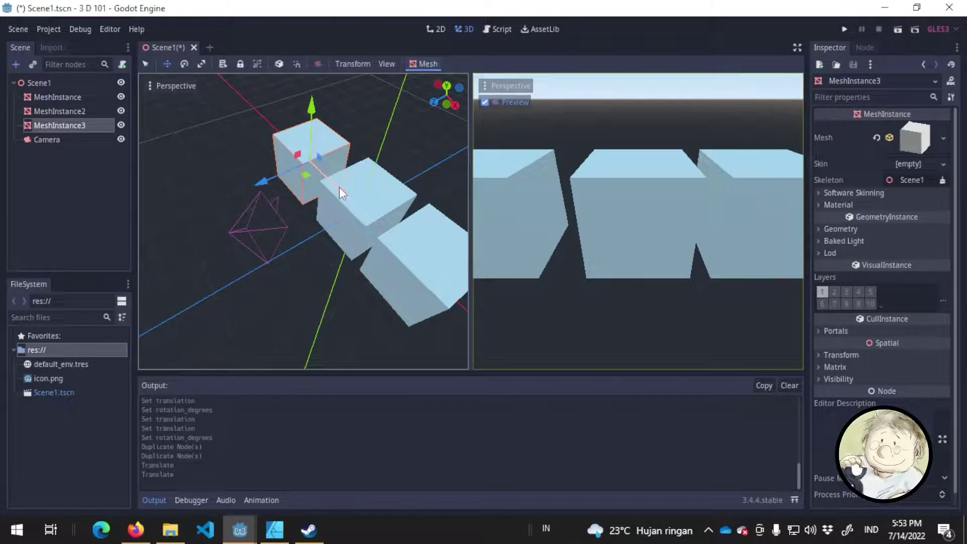
pyautogui.click(67, 110)
pyautogui.moveTo(464, 313); pyautogui.dragTo(472, 317)
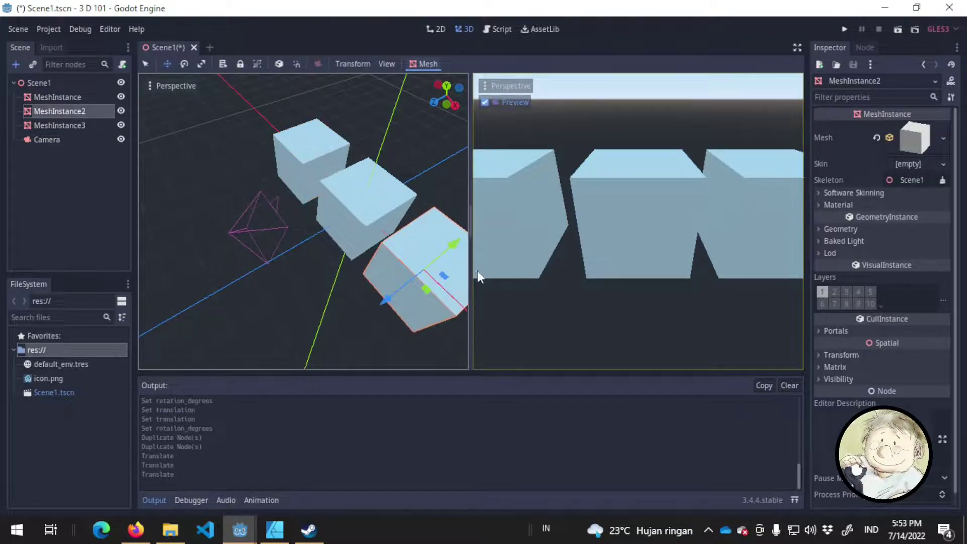
# Replace the mesh of MeshInstance2 with a new SphereMesh and that of MeshInstance3 with a new CapsuleMesh.
pyautogui.click(944, 145)
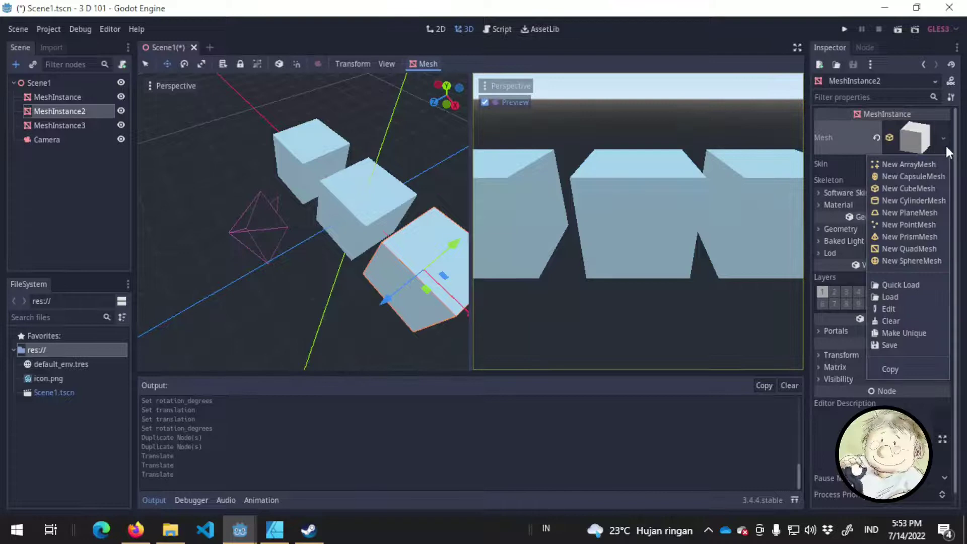
pyautogui.click(922, 259)
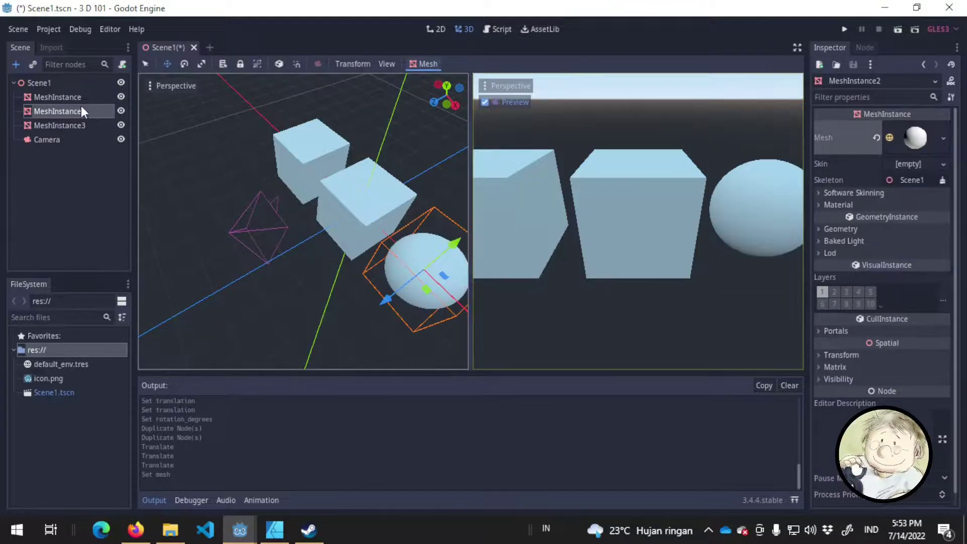
pyautogui.click(73, 125)
pyautogui.click(943, 136)
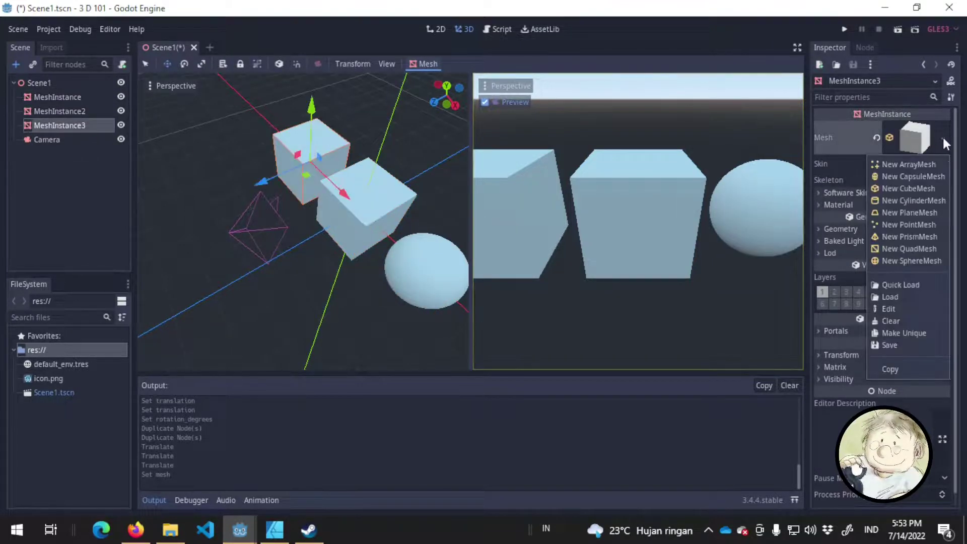
pyautogui.click(938, 177)
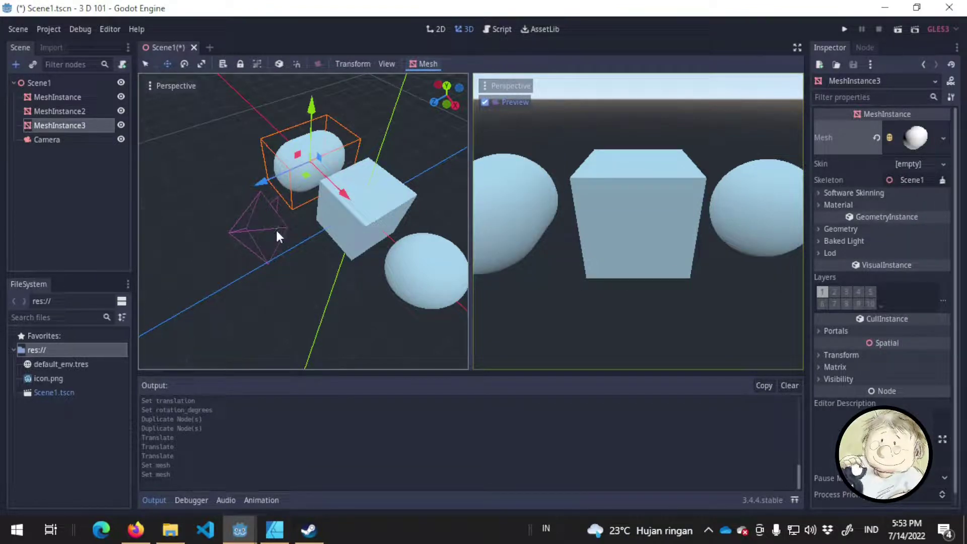
# Move the camera back and up to about X -0.454, Y 2.504, Z 5.271 to frame all three meshes, and save the scene.
pyautogui.click(56, 139)
pyautogui.moveTo(210, 248); pyautogui.dragTo(120, 270)
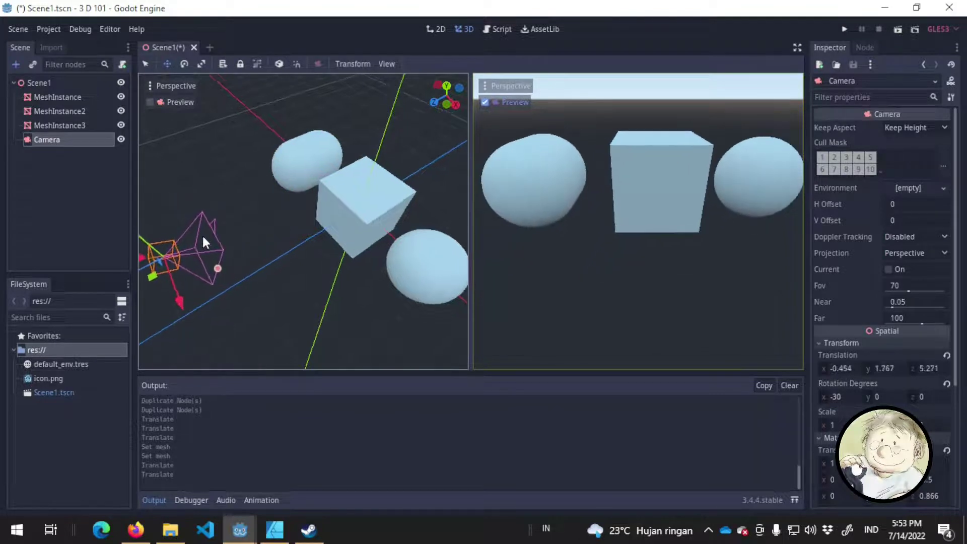
pyautogui.moveTo(204, 241); pyautogui.dragTo(224, 230, button='middle')
pyautogui.moveTo(151, 246); pyautogui.dragTo(118, 210)
pyautogui.hotkey('ctrl', 's')
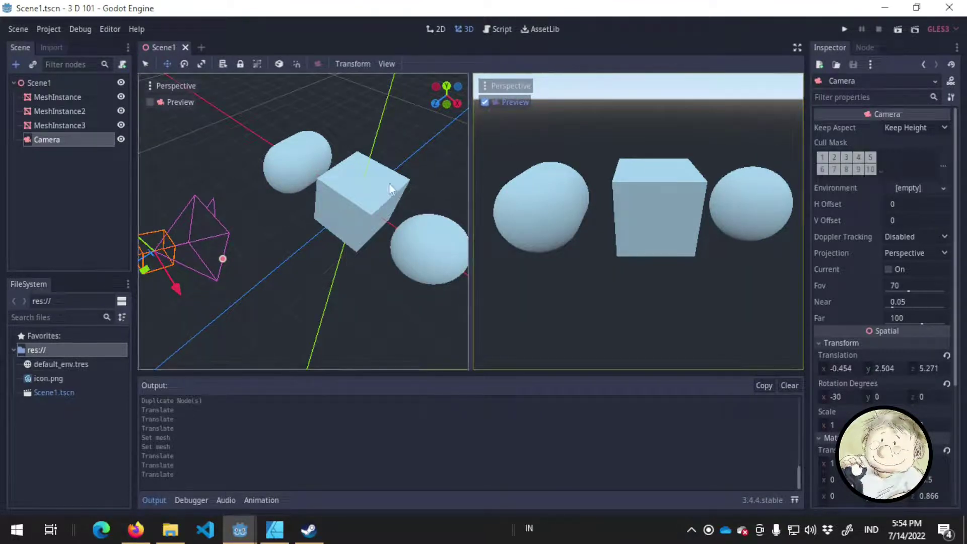
# Check the capsule's render layer and assign the sphere to layer 2 only.
pyautogui.click(82, 124)
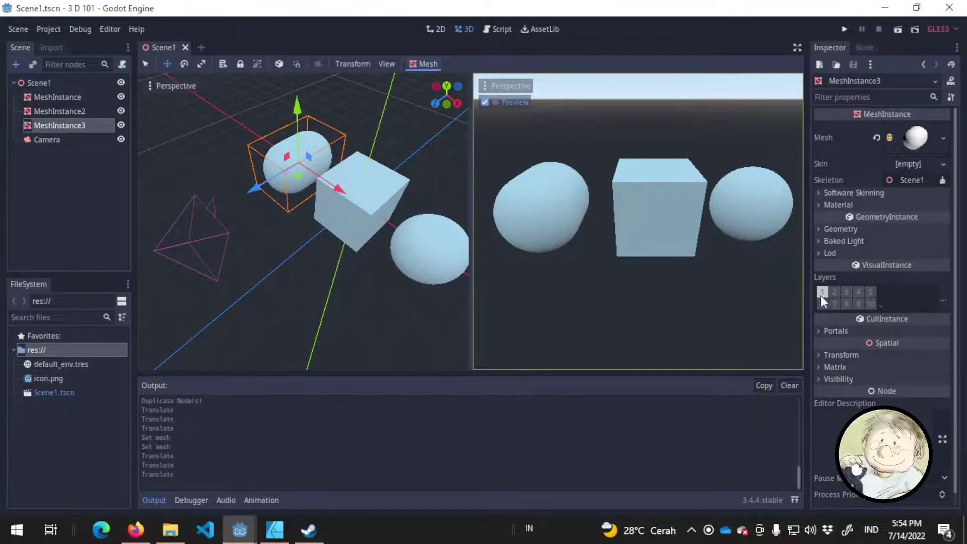
pyautogui.click(305, 194)
pyautogui.click(86, 112)
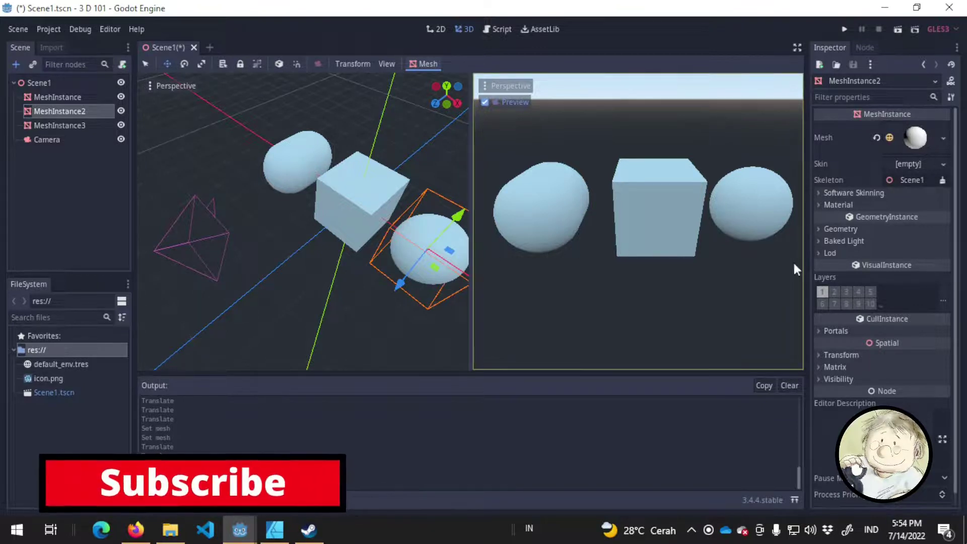
pyautogui.click(821, 293)
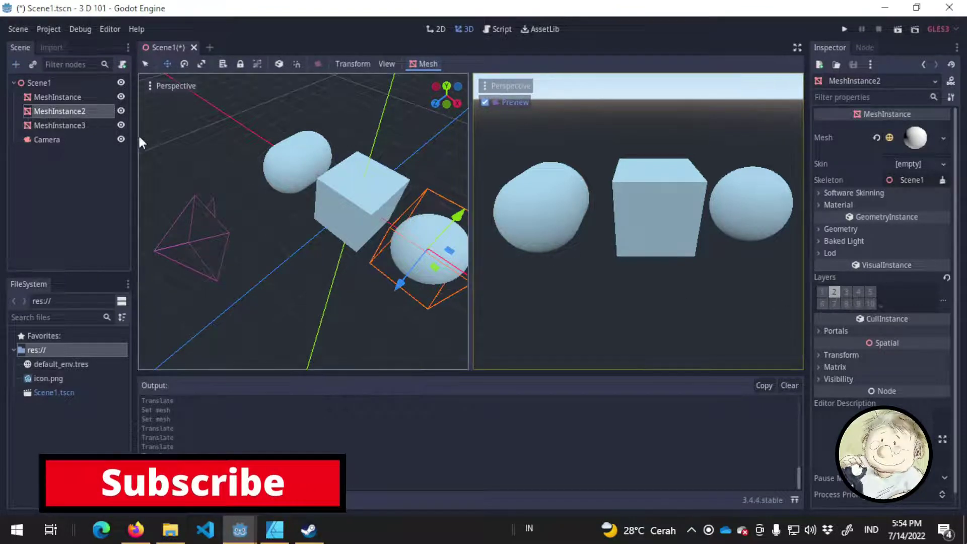
# Assign the original cube to render layer 3 only and save the scene.
pyautogui.click(71, 98)
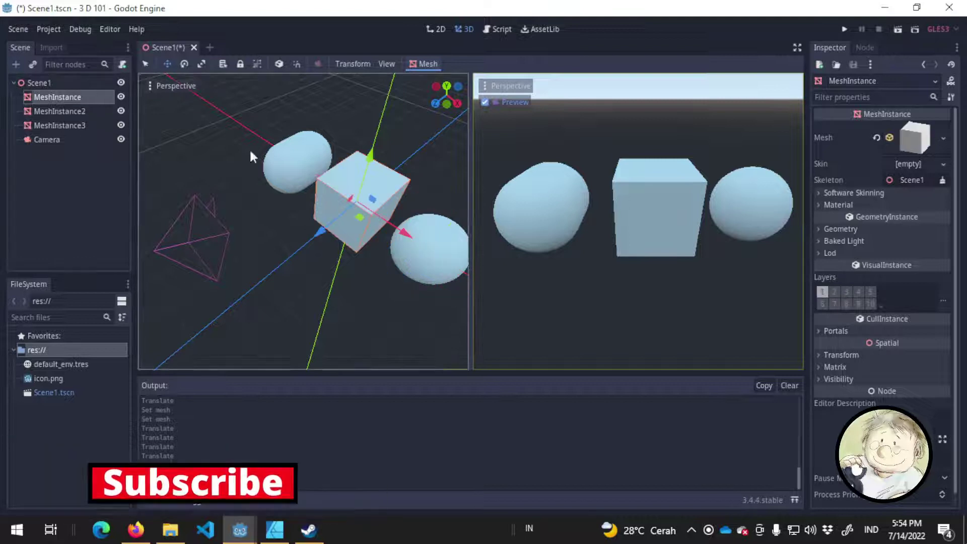
pyautogui.click(847, 292)
pyautogui.click(821, 291)
pyautogui.hotkey('ctrl', 's')
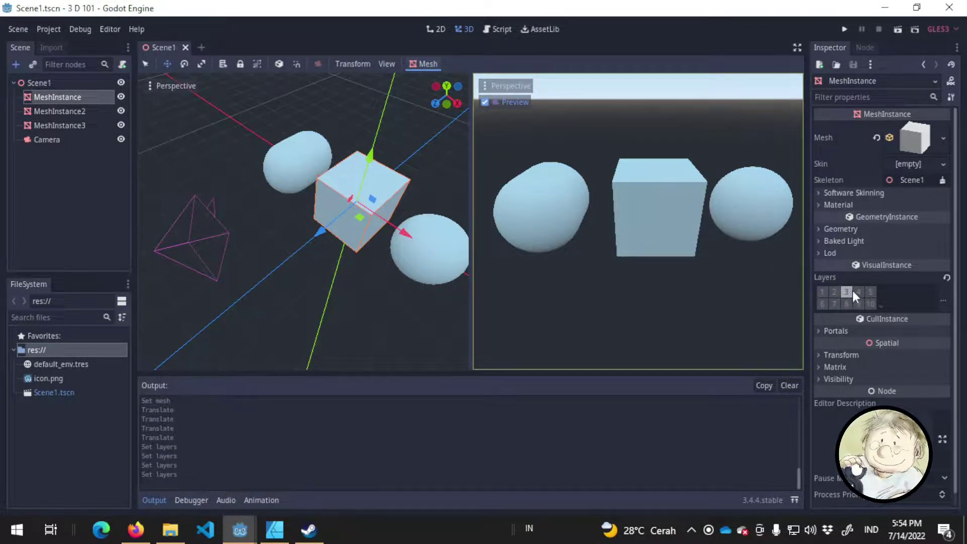
# Turn layers 1, 2 and 3 off and back on individually in the camera's cull mask to compare the preview.
pyautogui.click(70, 138)
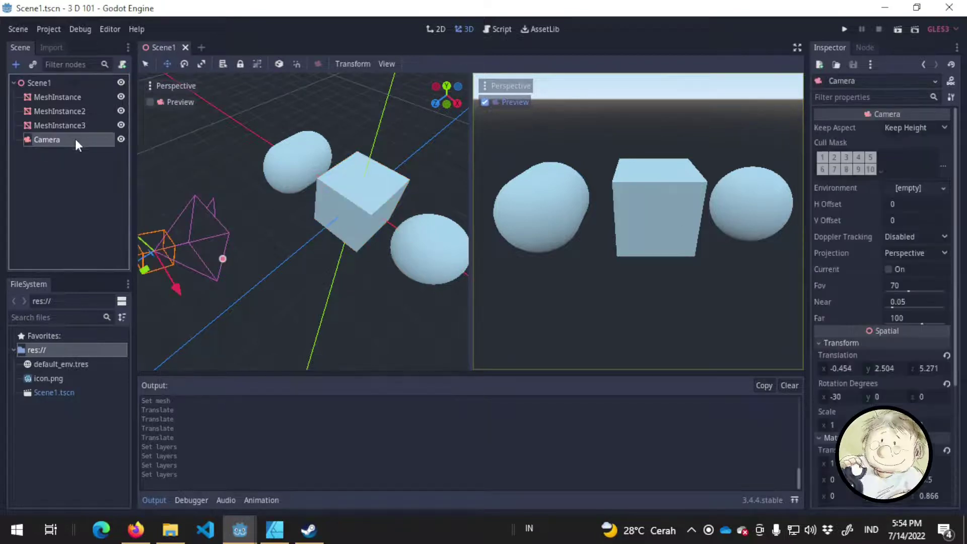
pyautogui.click(826, 157)
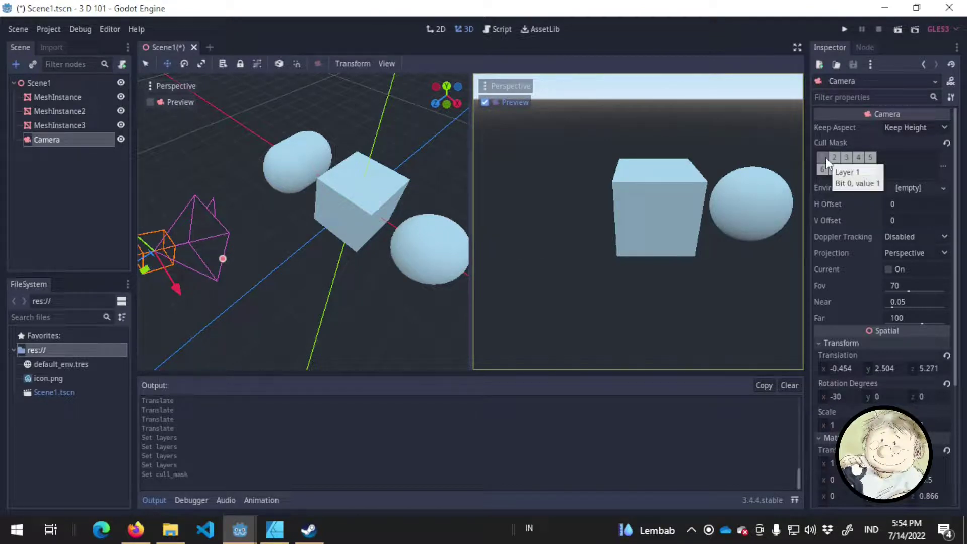
pyautogui.click(825, 157)
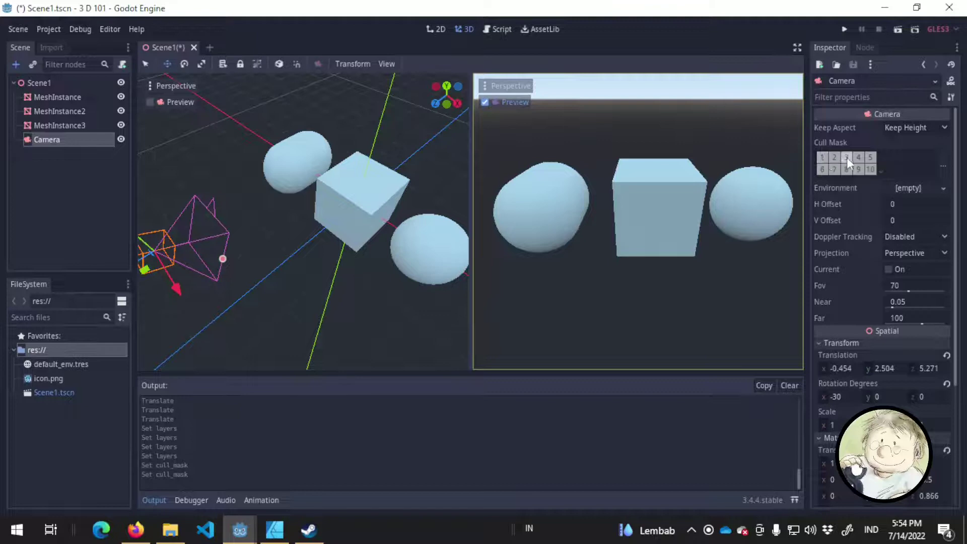
pyautogui.click(847, 157)
pyautogui.click(846, 157)
pyautogui.click(833, 157)
pyautogui.click(833, 158)
pyautogui.click(847, 157)
pyautogui.click(847, 157)
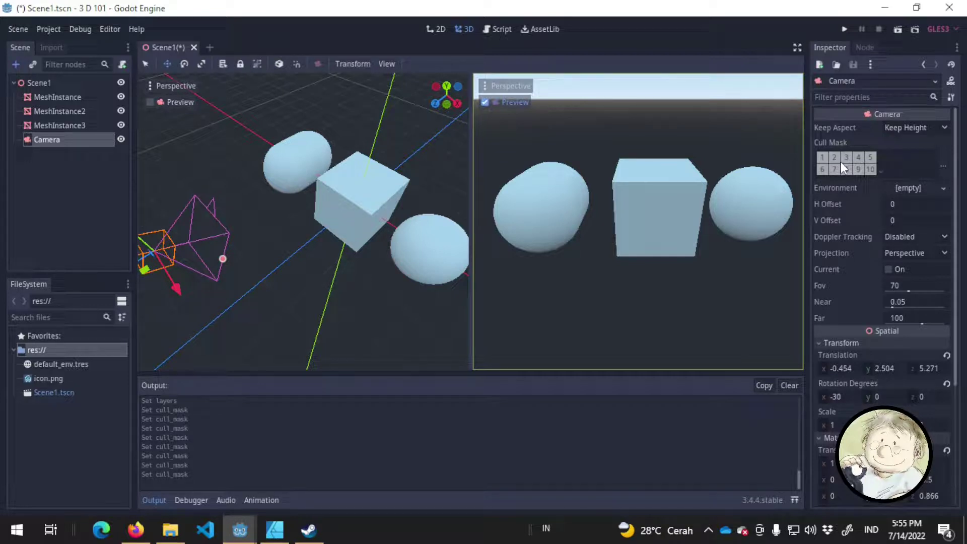
# Try an H Offset of 5 on the camera and restore it to 0.
pyautogui.click(919, 209)
pyautogui.write('5')
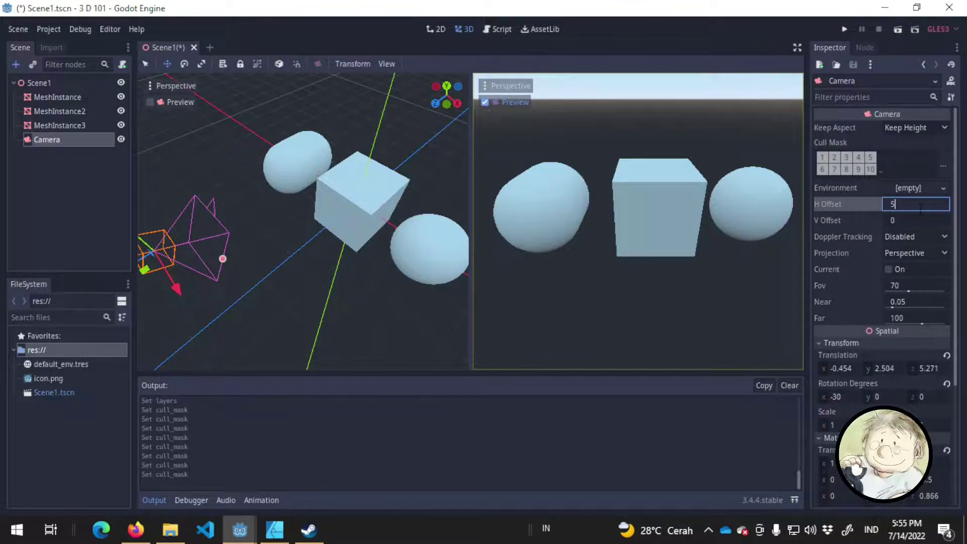
pyautogui.press('Return')
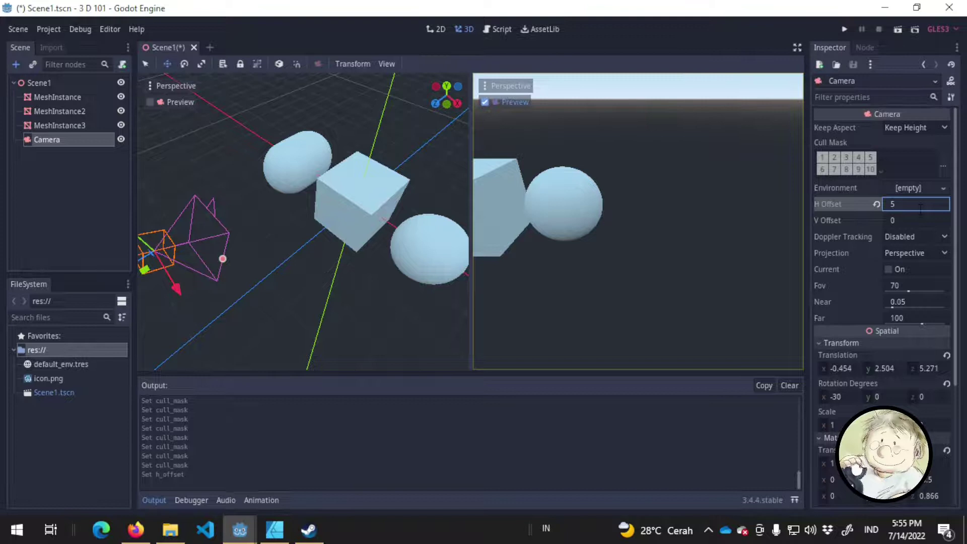
pyautogui.doubleClick(920, 208)
pyautogui.write('0')
pyautogui.press('Return')
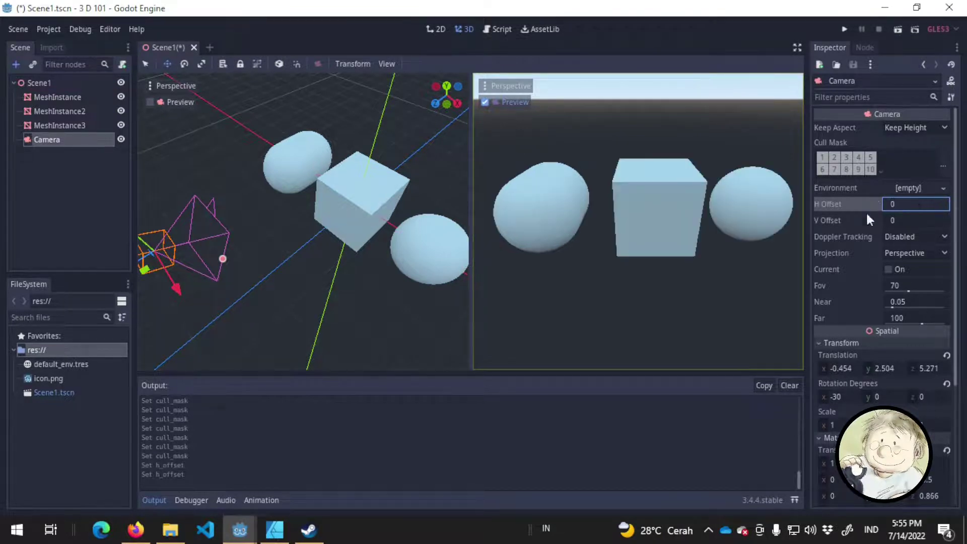
# Repeat the camera's horizontal shift with an H Offset of 5, compare both viewports, and return the offset to 0.
pyautogui.moveTo(274, 230); pyautogui.dragTo(316, 232, button='middle')
pyautogui.scroll(-4, 316, 225)
pyautogui.scroll(4, 310, 225)
pyautogui.click(914, 203)
pyautogui.write('5')
pyautogui.press('Return')
pyautogui.click(611, 225)
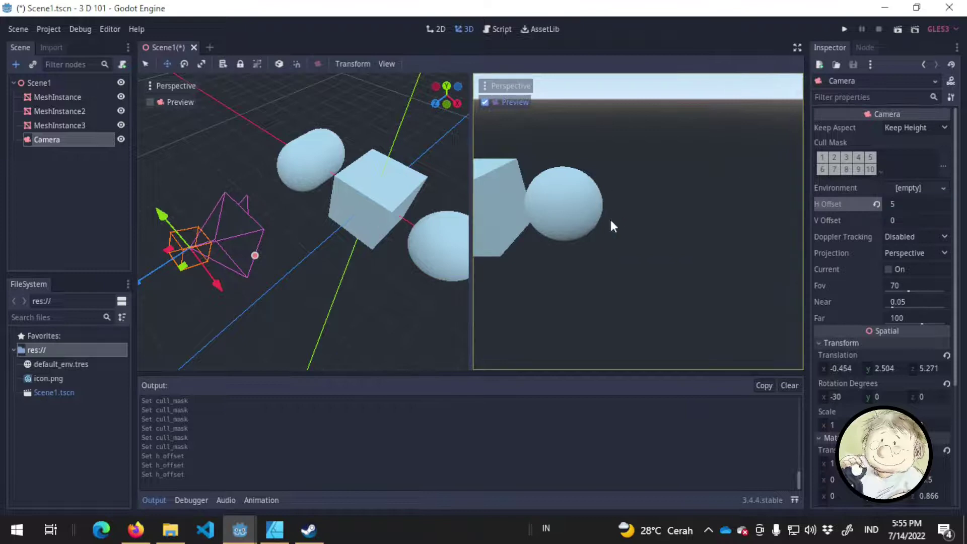
pyautogui.click(907, 203)
pyautogui.write('0')
pyautogui.press('Return')
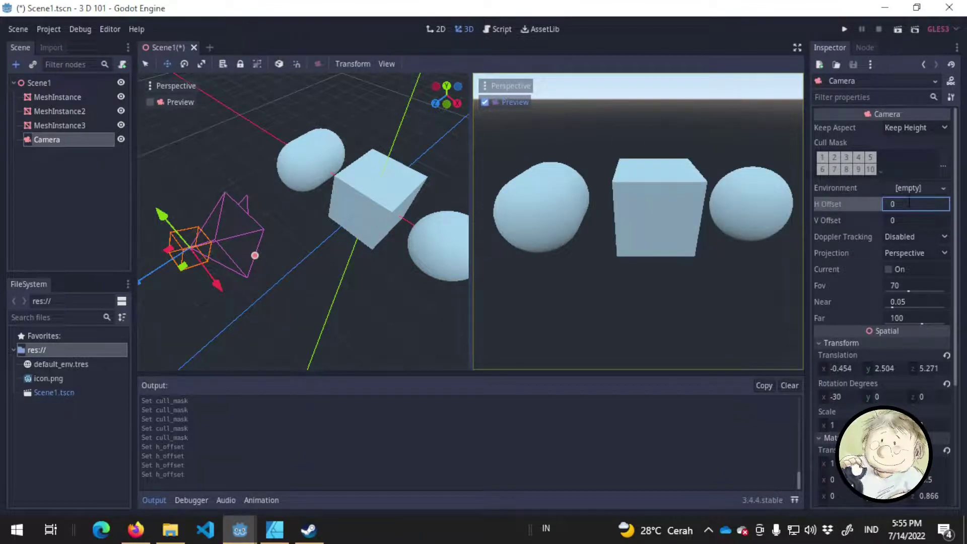
# Try V Offset values of 2 and -2 on the camera and restore the offset to 0.
pyautogui.click(895, 220)
pyautogui.write('2')
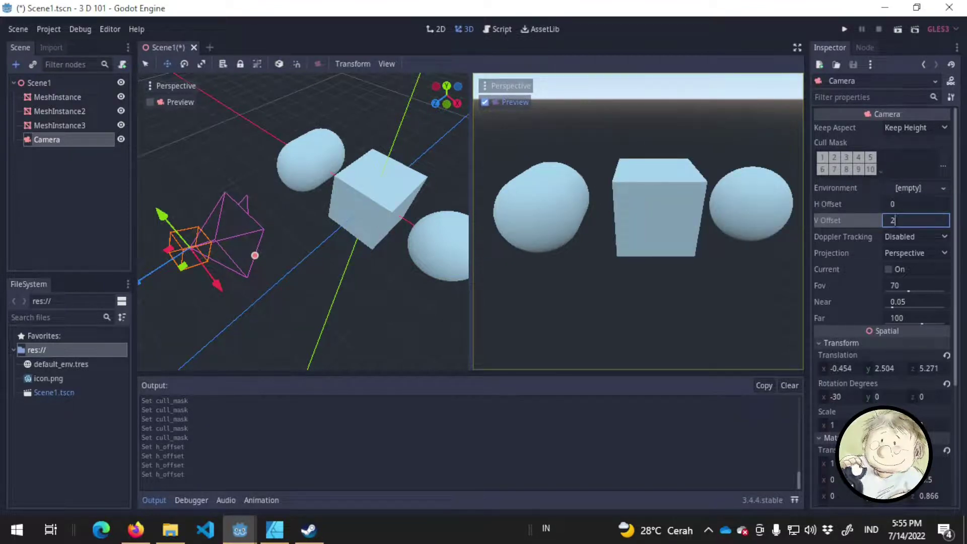
pyautogui.press('Return')
pyautogui.doubleClick(895, 221)
pyautogui.write('-2')
pyautogui.press('Return')
pyautogui.doubleClick(893, 221)
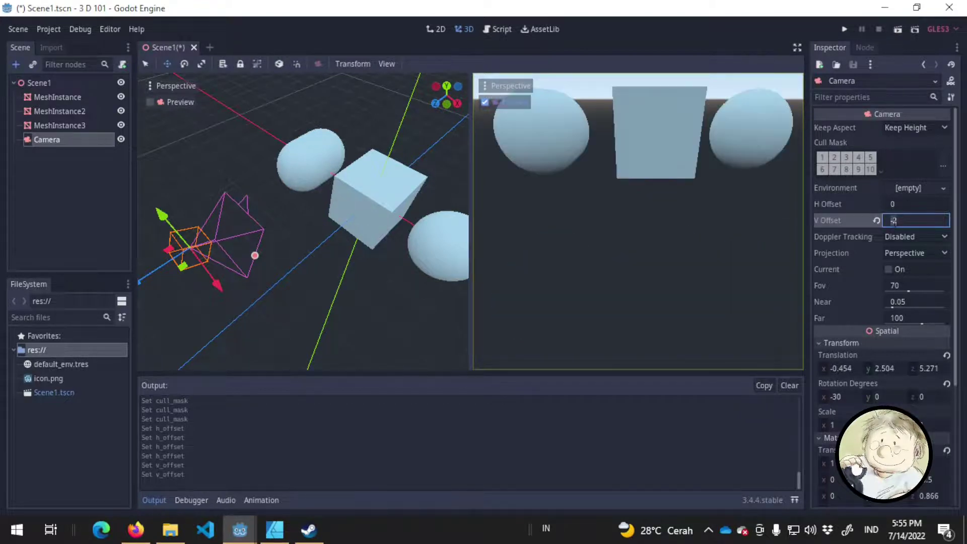
pyautogui.write('0')
pyautogui.press('Return')
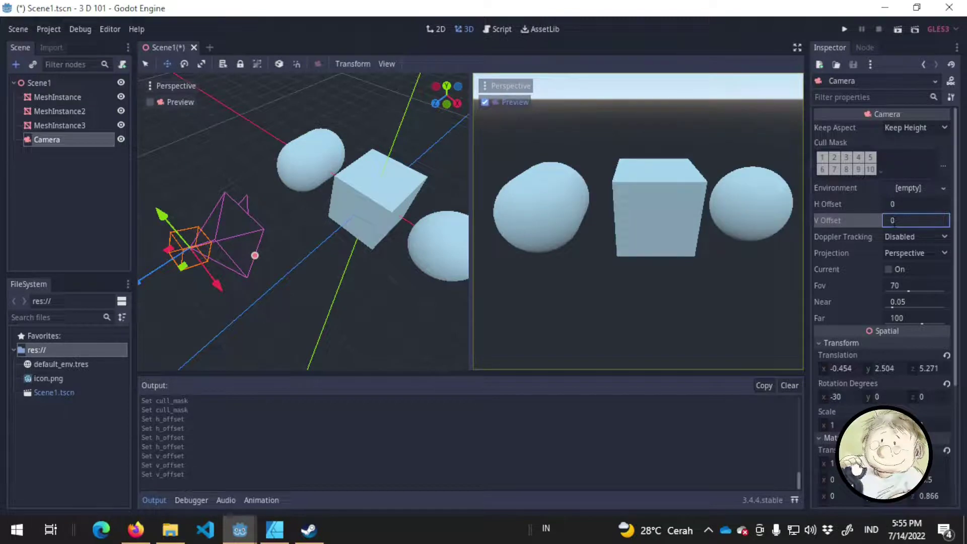
# Try the Orthogonal and Frustum projections on the camera and return it to Perspective.
pyautogui.moveTo(876, 234)
pyautogui.click(923, 254)
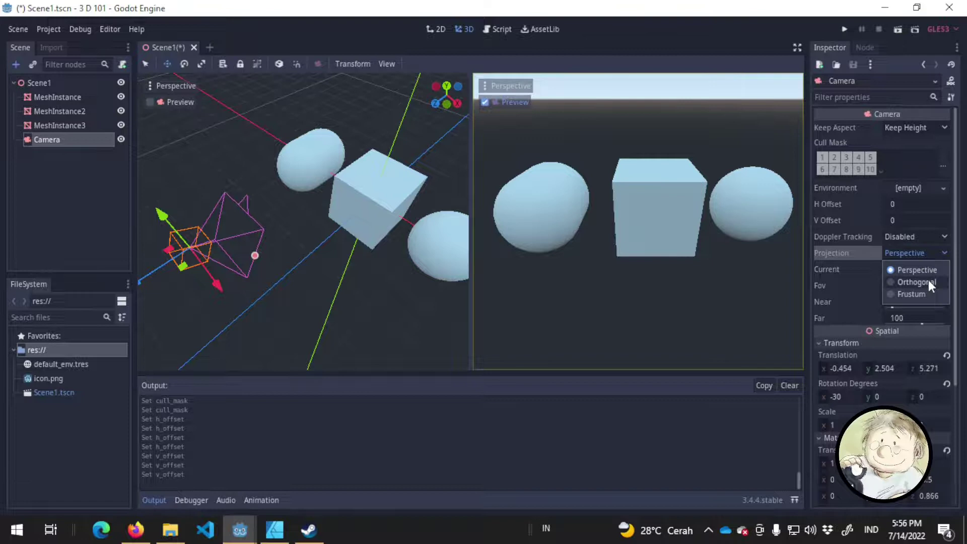
pyautogui.click(917, 268)
pyautogui.click(921, 250)
pyautogui.click(924, 280)
pyautogui.click(920, 252)
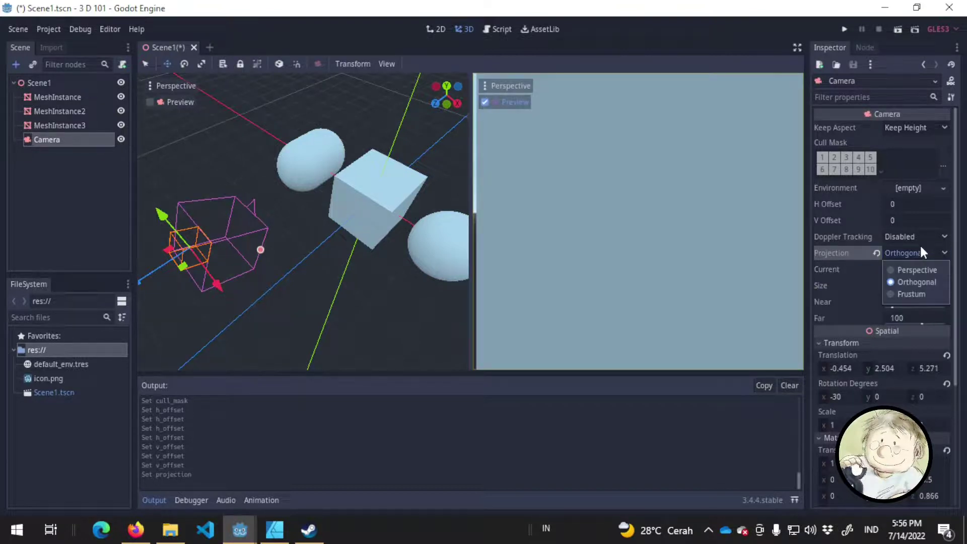
pyautogui.click(922, 293)
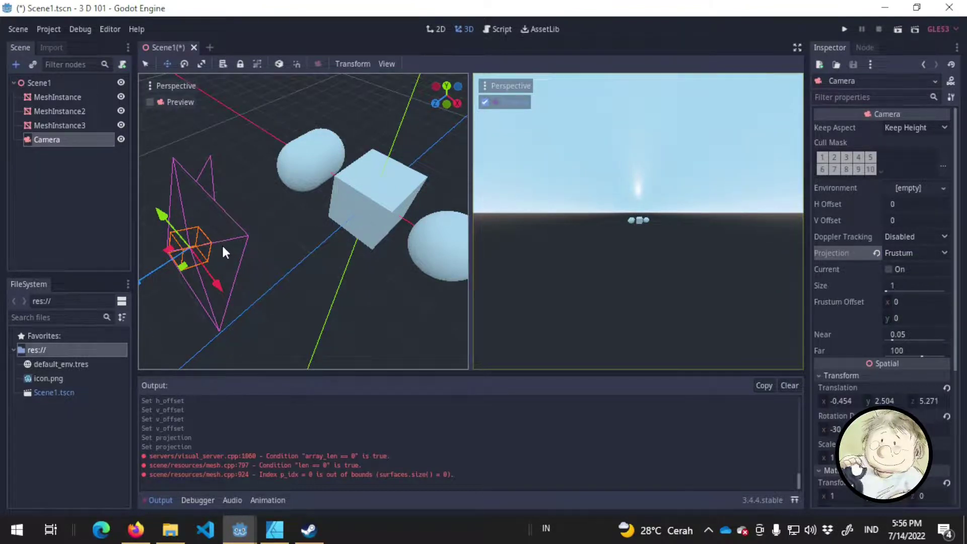
pyautogui.click(931, 252)
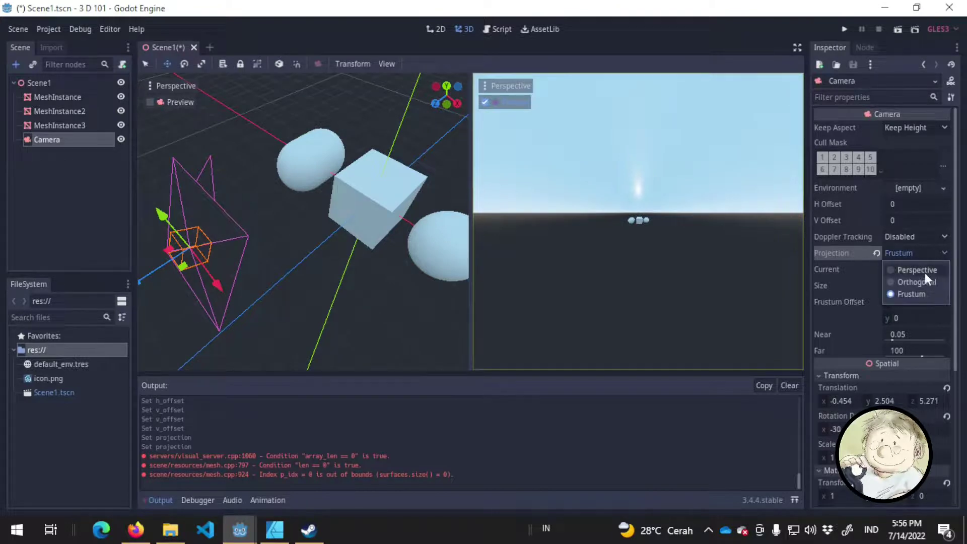
pyautogui.click(921, 270)
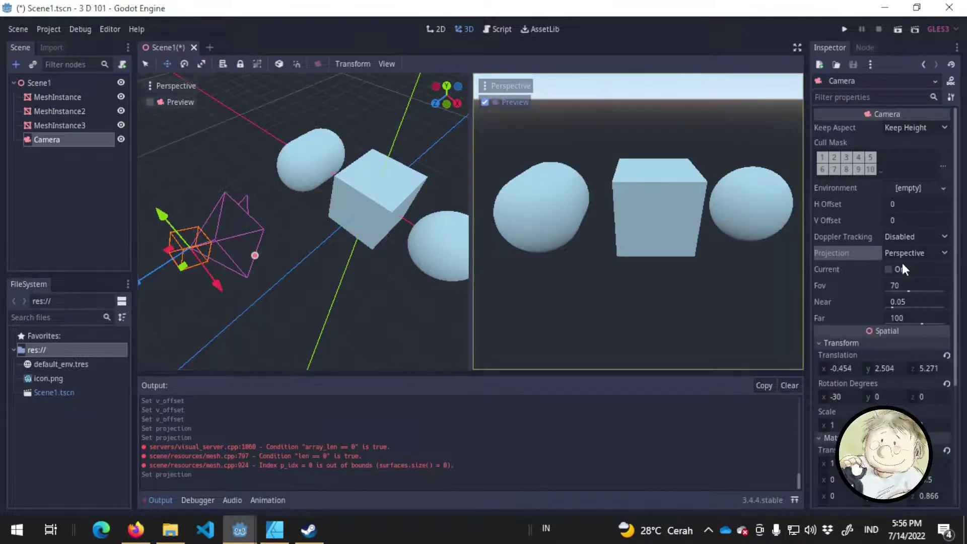
# Set the camera's projection to Orthogonal.
pyautogui.click(910, 254)
pyautogui.click(917, 277)
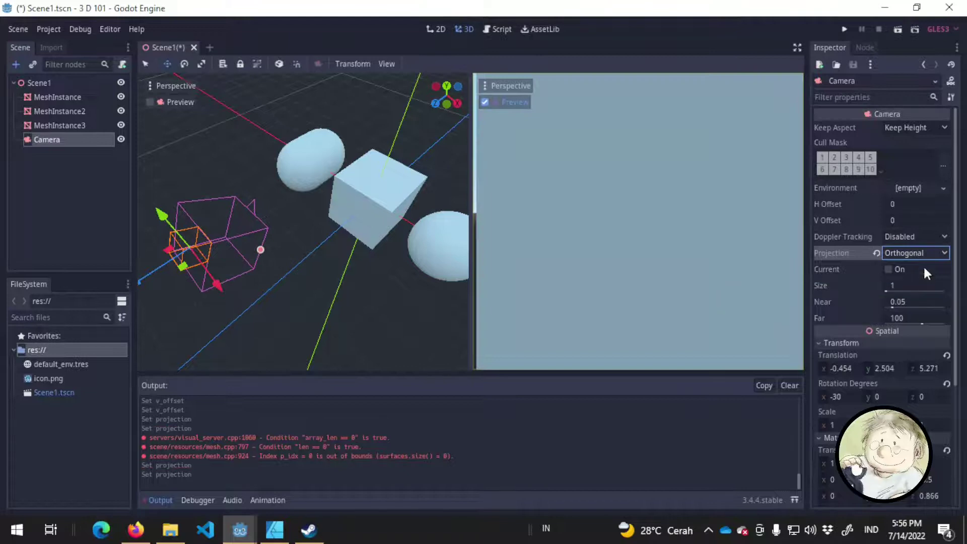
# Try the Frustum projection on the camera and return it to Perspective.
pyautogui.click(922, 251)
pyautogui.click(923, 292)
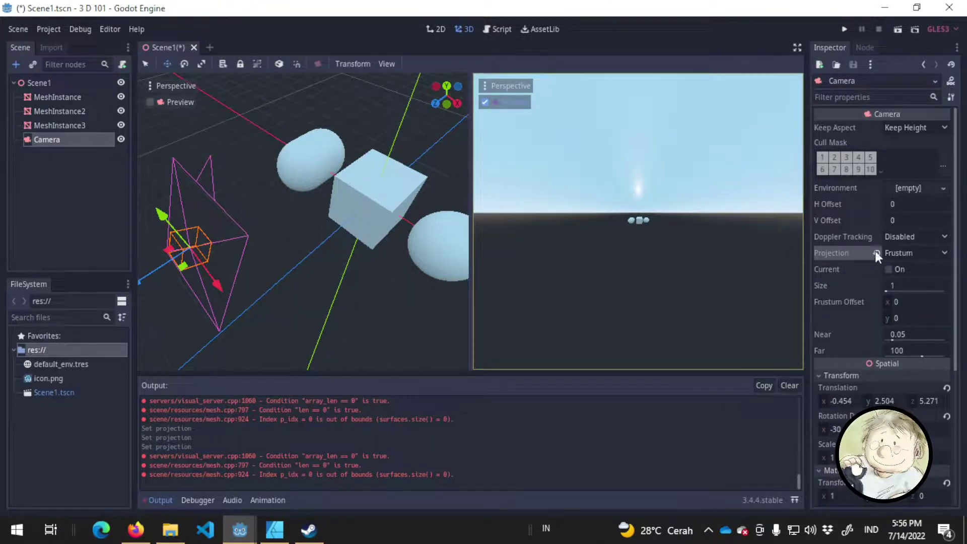
pyautogui.click(906, 303)
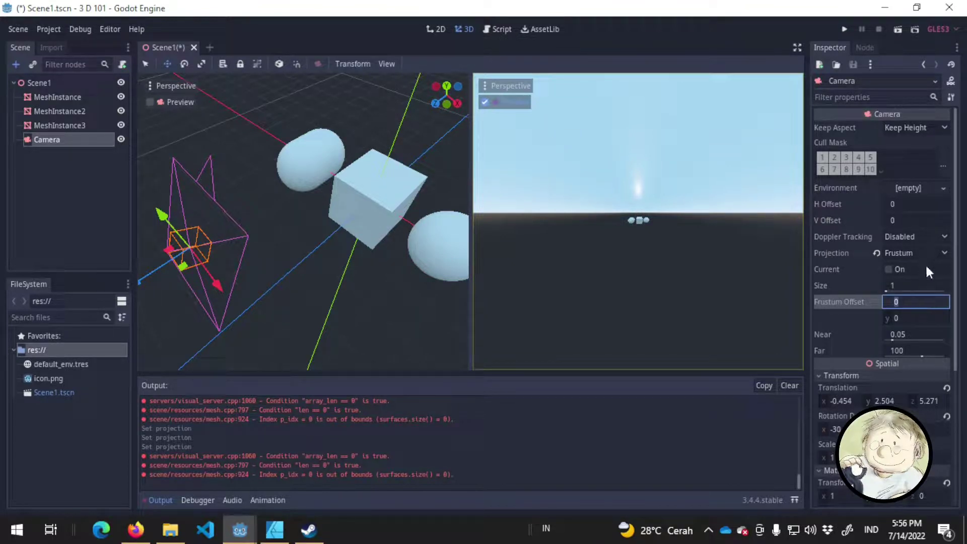
pyautogui.click(936, 254)
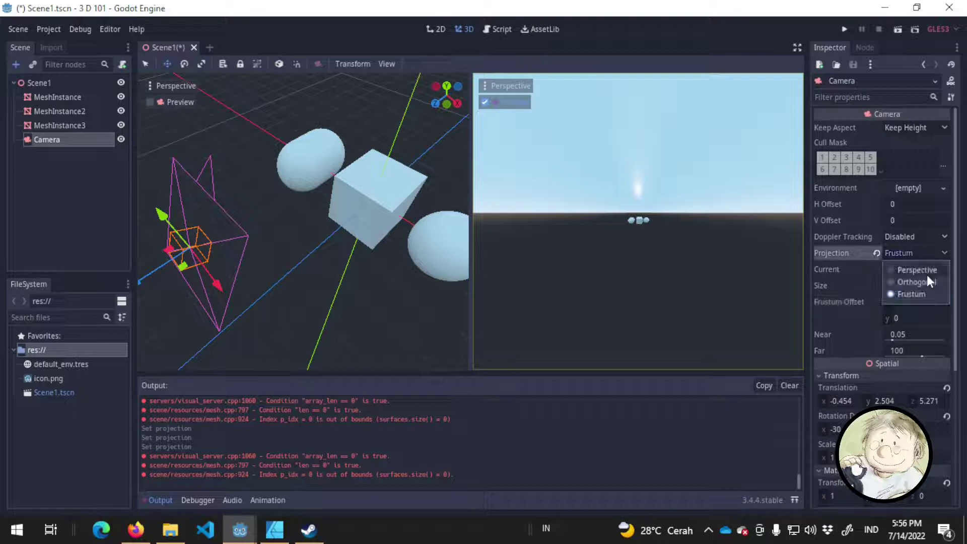
pyautogui.click(927, 263)
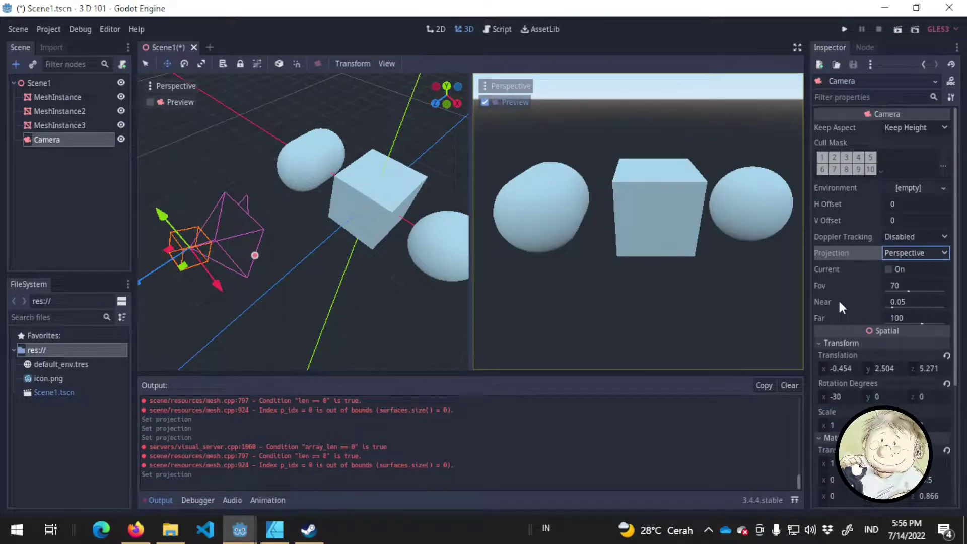
# Switch the camera to Frustum, reduce its Size to 0.1, and put the projection back to Perspective.
pyautogui.click(937, 253)
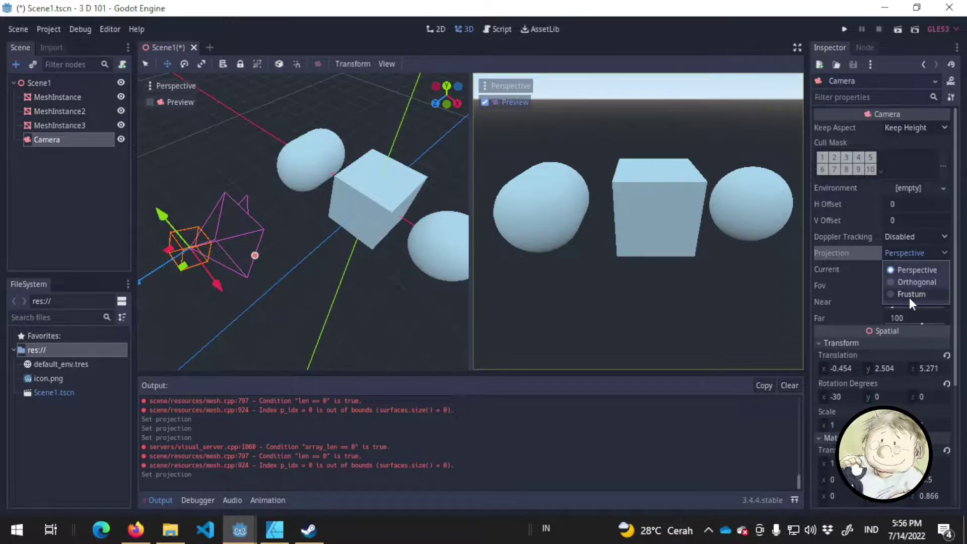
pyautogui.click(908, 298)
pyautogui.moveTo(899, 288); pyautogui.dragTo(867, 292)
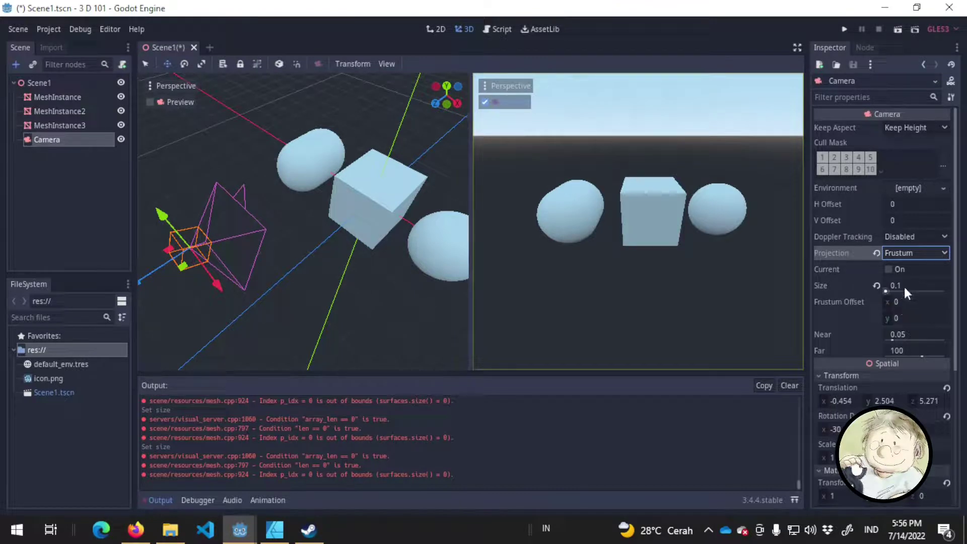
pyautogui.click(901, 303)
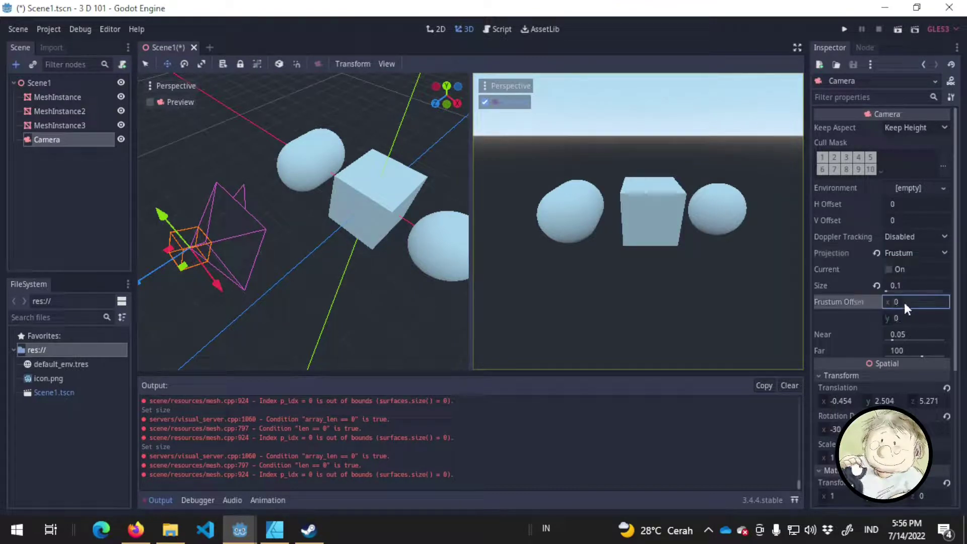
pyautogui.click(903, 256)
pyautogui.click(914, 271)
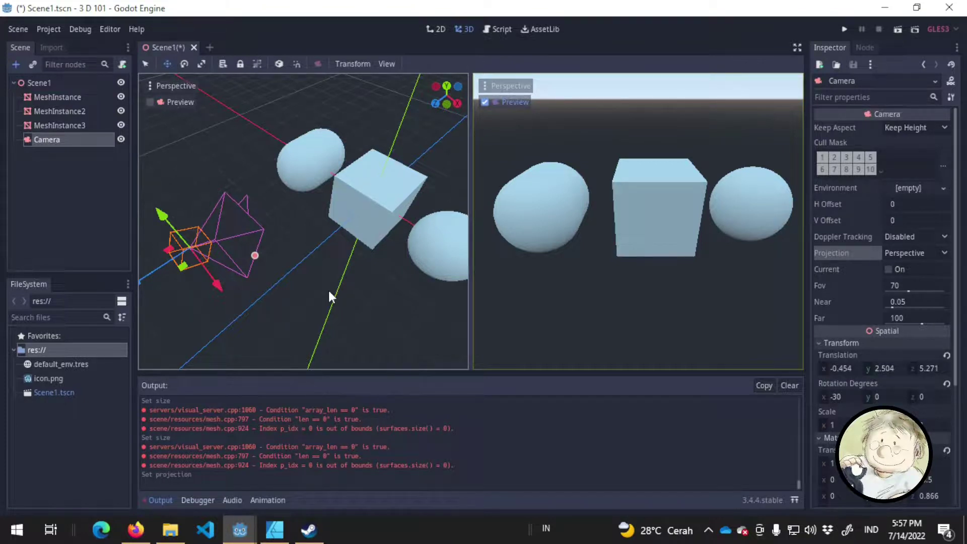
# Switch to the Affinity canvas and replace the old sketch with a horizontal axis crossed by a vertical line with two tick marks.
pyautogui.hotkey('alt', 'Tab')
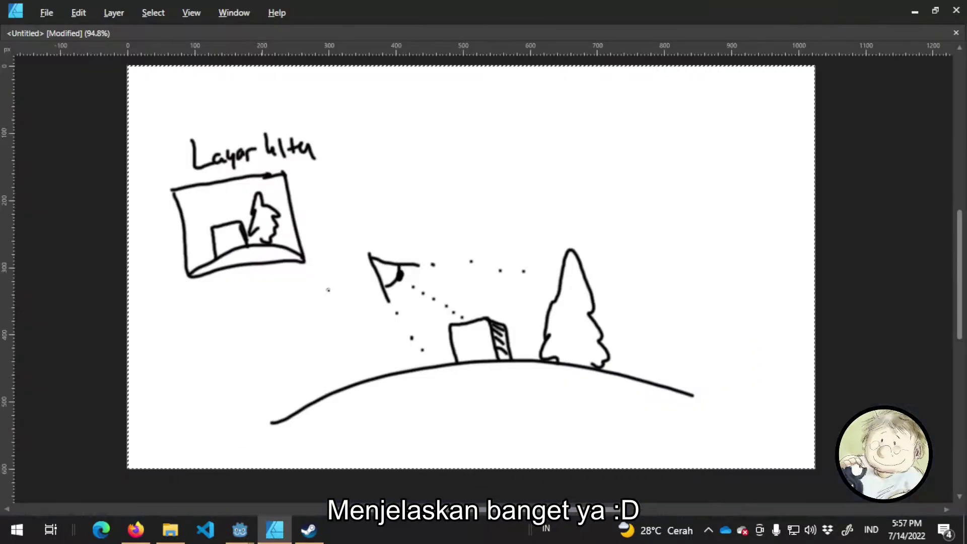
pyautogui.press('Delete')
pyautogui.moveTo(234, 299); pyautogui.dragTo(773, 285)
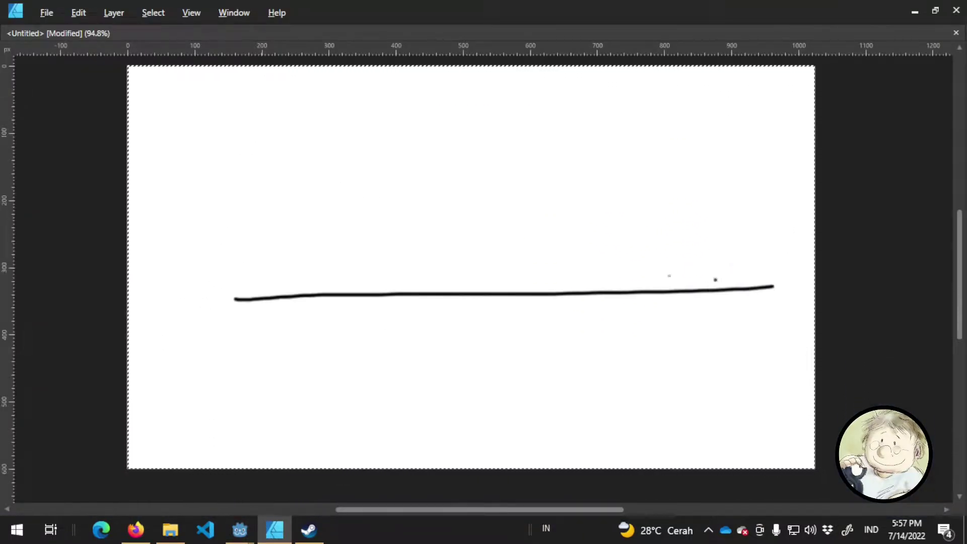
pyautogui.moveTo(427, 106); pyautogui.dragTo(464, 467)
pyautogui.moveTo(437, 163); pyautogui.dragTo(455, 168)
pyautogui.moveTo(446, 408); pyautogui.dragTo(469, 405)
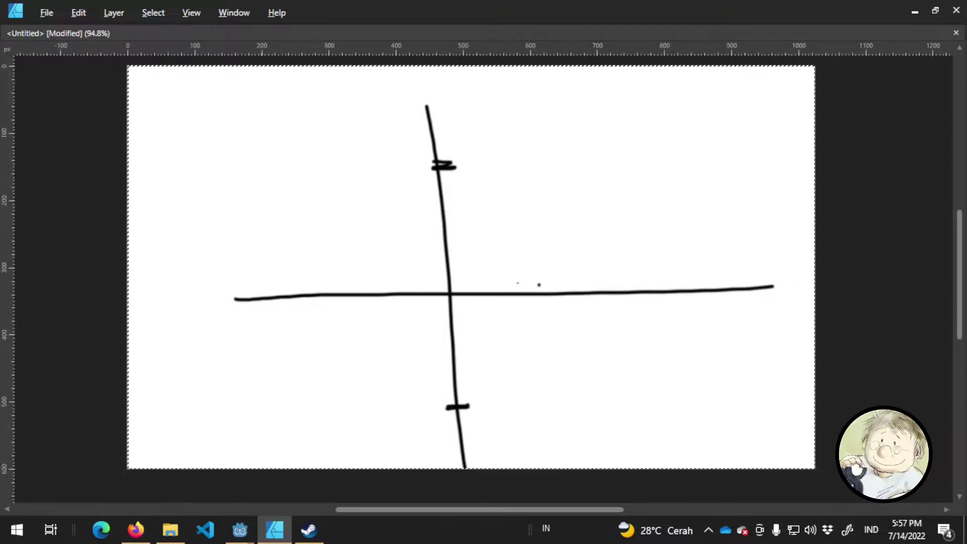
# Sketch a square across the axis beyond the vertical line and an eye on the axis looking toward it.
pyautogui.moveTo(542, 238)
pyautogui.mouseDown()
pyautogui.moveTo(564, 387)
pyautogui.moveTo(687, 229)
pyautogui.moveTo(691, 400)
pyautogui.mouseUp()
pyautogui.moveTo(549, 391); pyautogui.dragTo(685, 388)
pyautogui.moveTo(307, 303)
pyautogui.mouseDown()
pyautogui.moveTo(376, 257)
pyautogui.moveTo(362, 319)
pyautogui.mouseUp()
pyautogui.moveTo(357, 261); pyautogui.dragTo(360, 318)
pyautogui.moveTo(359, 281)
pyautogui.mouseDown()
pyautogui.moveTo(360, 322)
pyautogui.moveTo(371, 324)
pyautogui.mouseUp()
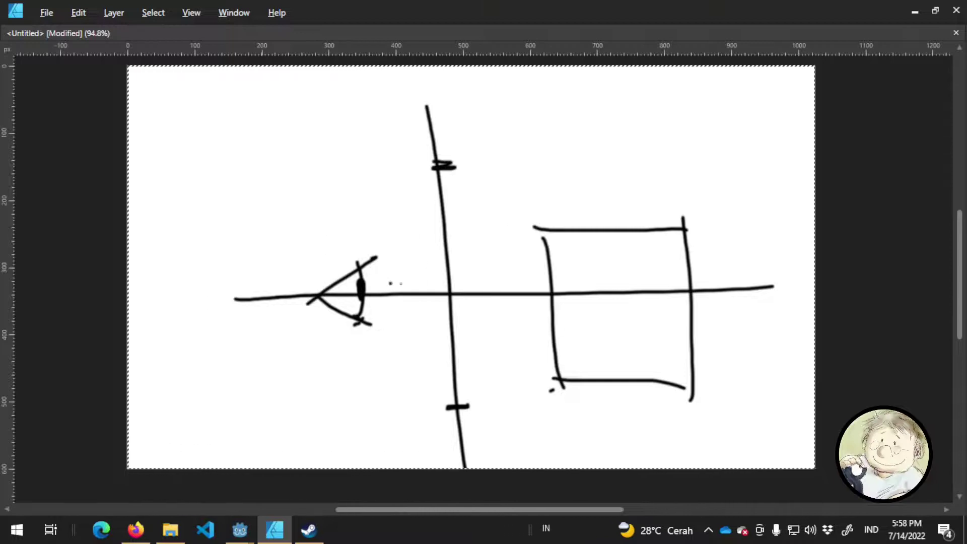
# Dot a sight line from the eye to the square's upper near corner.
pyautogui.click(379, 288)
pyautogui.click(394, 282)
pyautogui.click(407, 276)
pyautogui.click(423, 270)
pyautogui.click(444, 265)
pyautogui.click(471, 254)
pyautogui.click(496, 243)
pyautogui.click(515, 235)
pyautogui.click(527, 233)
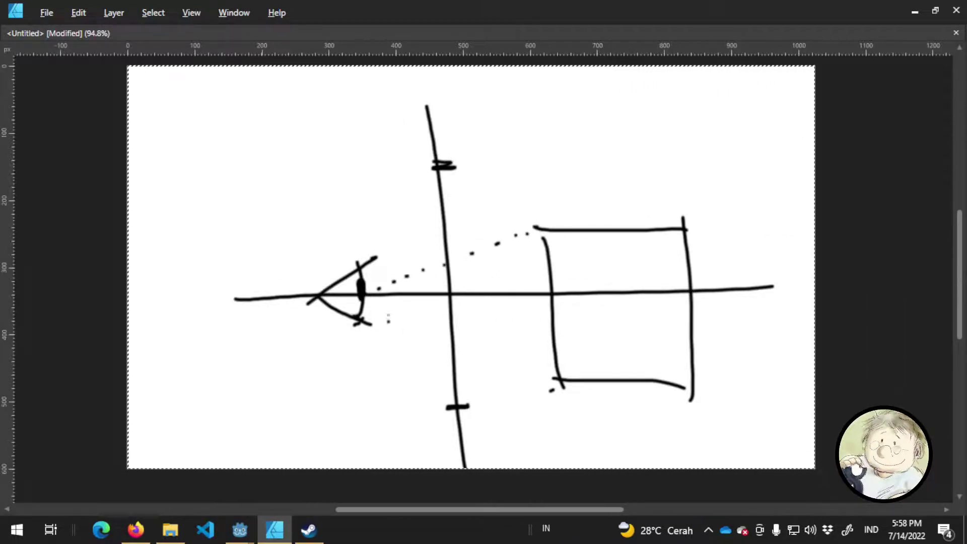
# Dash a sight line from near the eye to the square's upper far corner.
pyautogui.moveTo(454, 279); pyautogui.dragTo(462, 281)
pyautogui.moveTo(513, 261); pyautogui.dragTo(521, 259)
pyautogui.moveTo(580, 242)
pyautogui.mouseDown()
pyautogui.moveTo(639, 227)
pyautogui.moveTo(700, 230)
pyautogui.mouseUp()
# Dot a sight line from the eye to the square's lower near corner.
pyautogui.click(379, 300)
pyautogui.click(428, 315)
pyautogui.moveTo(466, 323); pyautogui.dragTo(473, 325)
pyautogui.click(498, 343)
pyautogui.moveTo(518, 357); pyautogui.dragTo(521, 363)
pyautogui.click(530, 369)
# Dash a sight line from the eye to the square's lower far corner.
pyautogui.moveTo(378, 295); pyautogui.dragTo(386, 301)
pyautogui.moveTo(487, 323); pyautogui.dragTo(504, 330)
pyautogui.moveTo(558, 344); pyautogui.dragTo(567, 350)
pyautogui.moveTo(595, 360); pyautogui.dragTo(603, 369)
pyautogui.moveTo(644, 378); pyautogui.dragTo(705, 396)
pyautogui.click(693, 386)
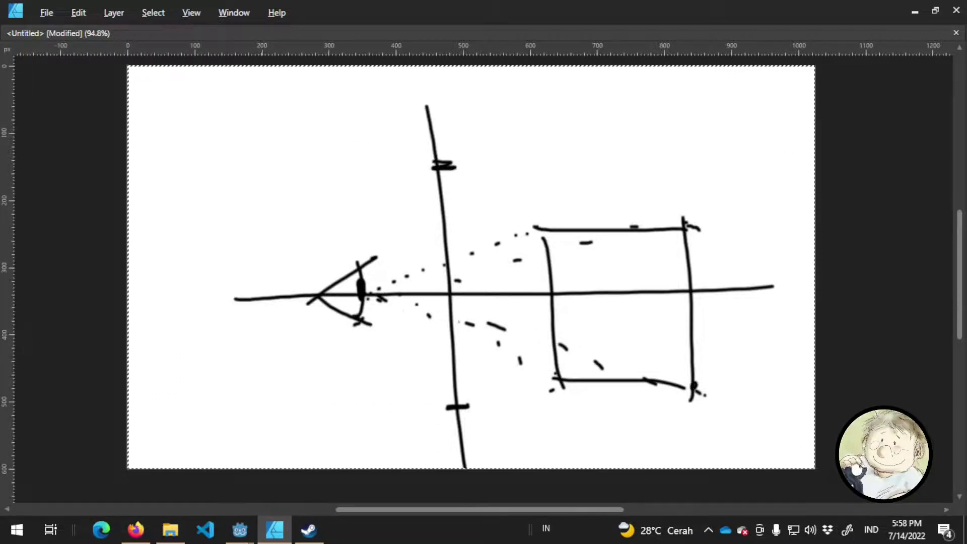
# Mark where the sight lines cross the vertical line and frame those points with a narrow rectangle.
pyautogui.click(453, 323)
pyautogui.click(453, 313)
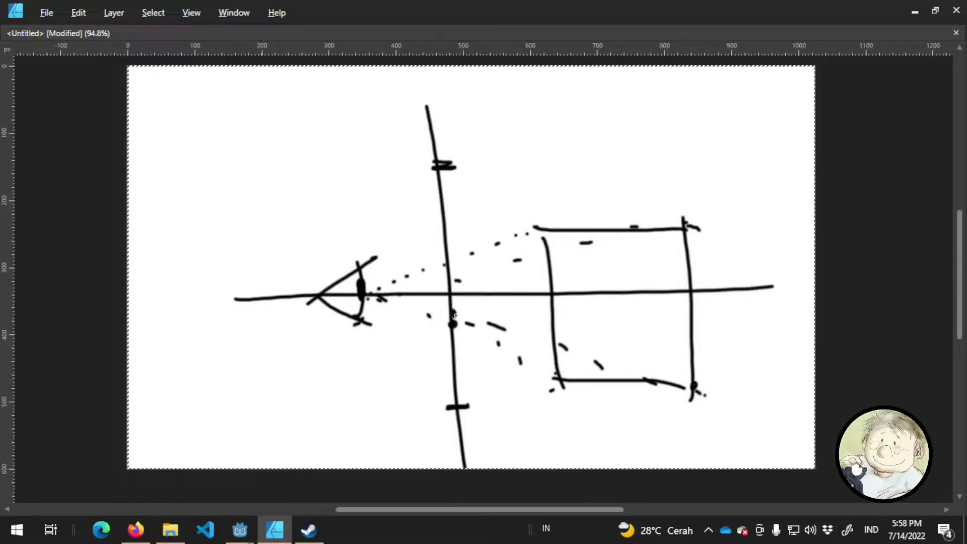
pyautogui.click(445, 265)
pyautogui.click(449, 267)
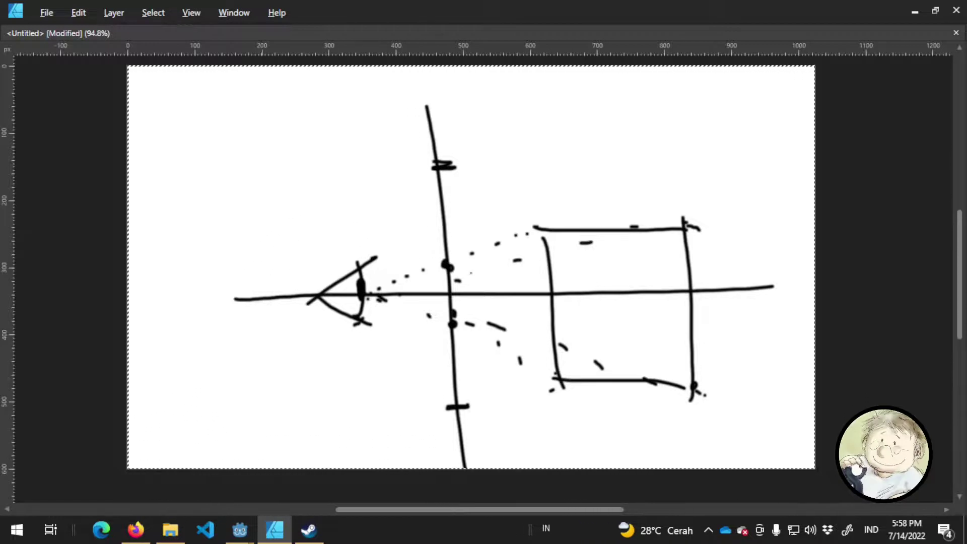
pyautogui.moveTo(429, 261); pyautogui.dragTo(462, 254)
pyautogui.moveTo(432, 257)
pyautogui.mouseDown()
pyautogui.moveTo(449, 333)
pyautogui.moveTo(459, 265)
pyautogui.mouseUp()
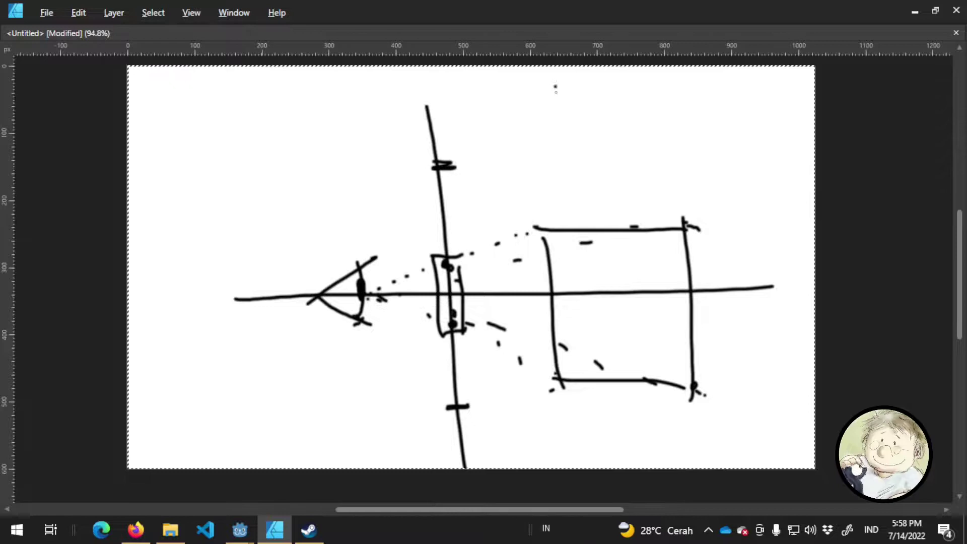
# Above the large square, sketch the cube's perspective view as a square nested in another with their corners joined.
pyautogui.moveTo(555, 89); pyautogui.dragTo(560, 183)
pyautogui.moveTo(569, 78); pyautogui.dragTo(695, 89)
pyautogui.moveTo(569, 192); pyautogui.dragTo(689, 184)
pyautogui.moveTo(677, 78); pyautogui.dragTo(679, 183)
pyautogui.moveTo(572, 92); pyautogui.dragTo(580, 175)
pyautogui.moveTo(575, 90)
pyautogui.mouseDown()
pyautogui.moveTo(669, 90)
pyautogui.moveTo(657, 169)
pyautogui.mouseUp()
pyautogui.moveTo(586, 172); pyautogui.dragTo(652, 169)
pyautogui.moveTo(580, 174); pyautogui.dragTo(561, 193)
pyautogui.moveTo(648, 161); pyautogui.dragTo(678, 180)
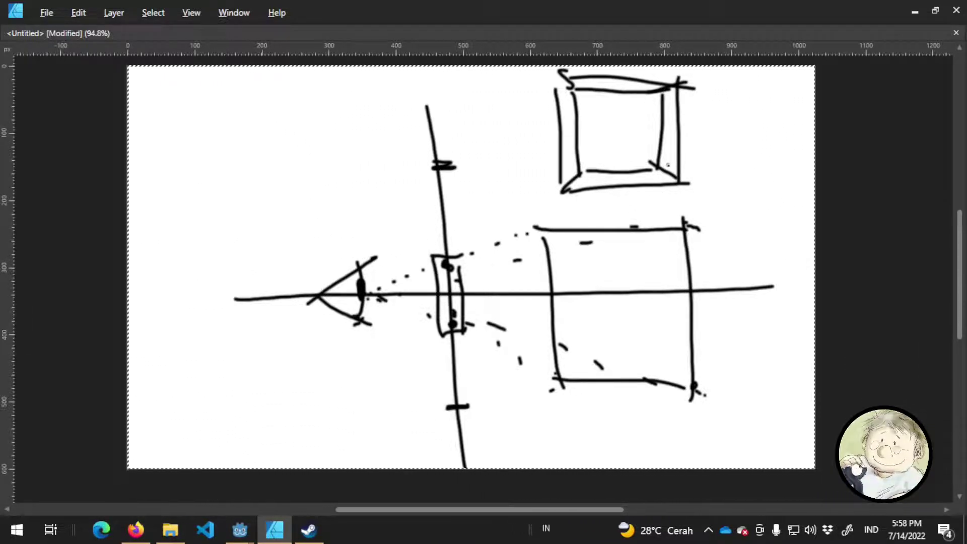
# Clear the canvas and redraw the horizontal axis, the vertical line with two tick marks, and a square across the axis.
pyautogui.press('Delete')
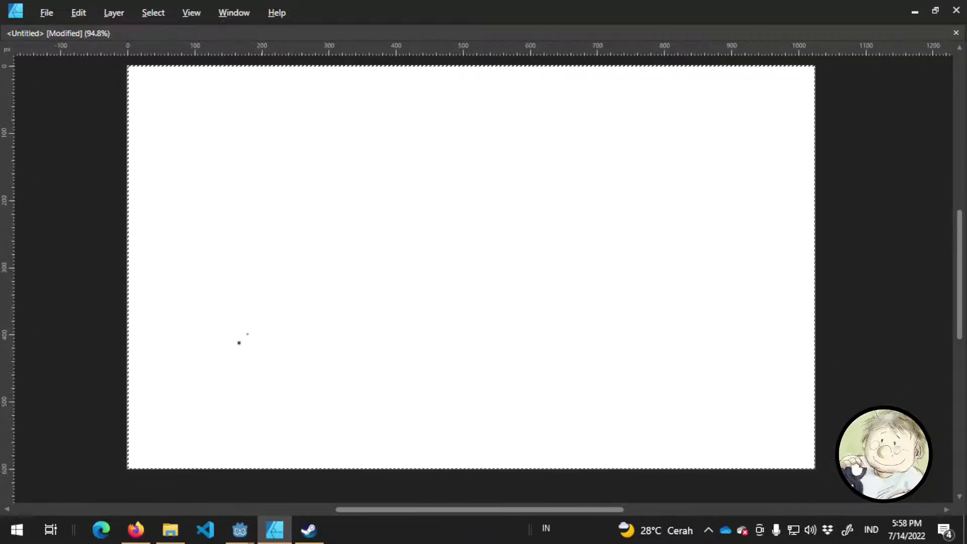
pyautogui.moveTo(399, 127); pyautogui.dragTo(427, 443)
pyautogui.moveTo(188, 330); pyautogui.dragTo(778, 307)
pyautogui.moveTo(512, 231)
pyautogui.mouseDown()
pyautogui.moveTo(530, 378)
pyautogui.moveTo(680, 235)
pyautogui.mouseUp()
pyautogui.moveTo(667, 246); pyautogui.dragTo(661, 376)
pyautogui.moveTo(537, 373); pyautogui.dragTo(669, 386)
pyautogui.moveTo(403, 217); pyautogui.dragTo(432, 216)
pyautogui.moveTo(416, 426); pyautogui.dragTo(447, 426)
# Add two dots inside the square and draw a straight arrow from the square to the vertical line.
pyautogui.click(575, 256)
pyautogui.click(583, 258)
pyautogui.moveTo(561, 300)
pyautogui.mouseDown()
pyautogui.moveTo(407, 312)
pyautogui.moveTo(433, 337)
pyautogui.mouseUp()
pyautogui.click(425, 293)
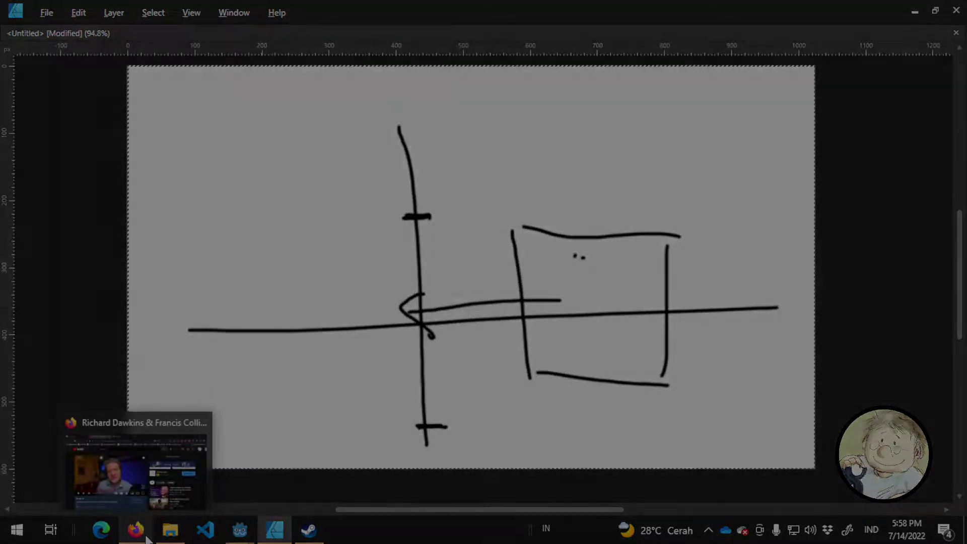
# Switch to Firefox, browse the "perspective vs orthogonal" image results, and examine the domino comparison in Projections.jpg enlarged to 240%.
pyautogui.click(145, 538)
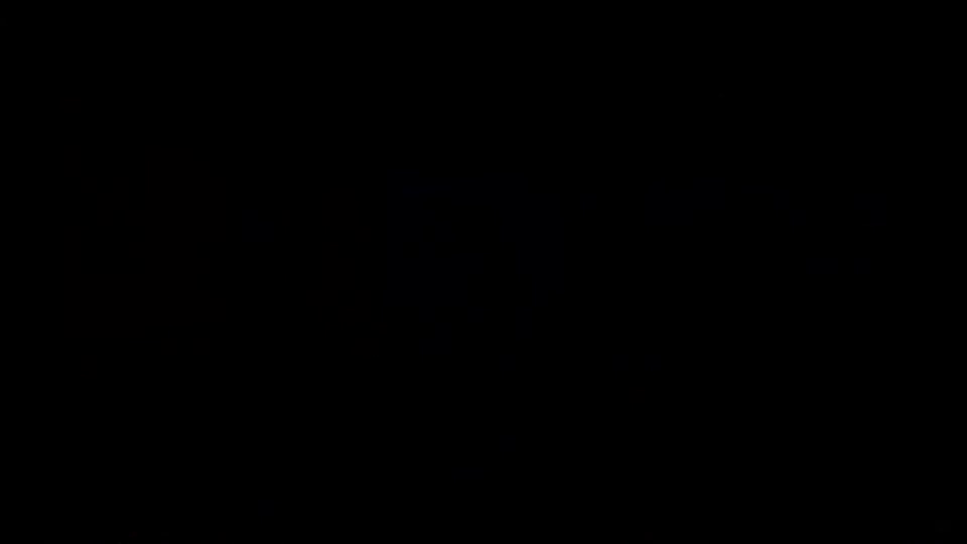
pyautogui.scroll(-1, 370, 286)
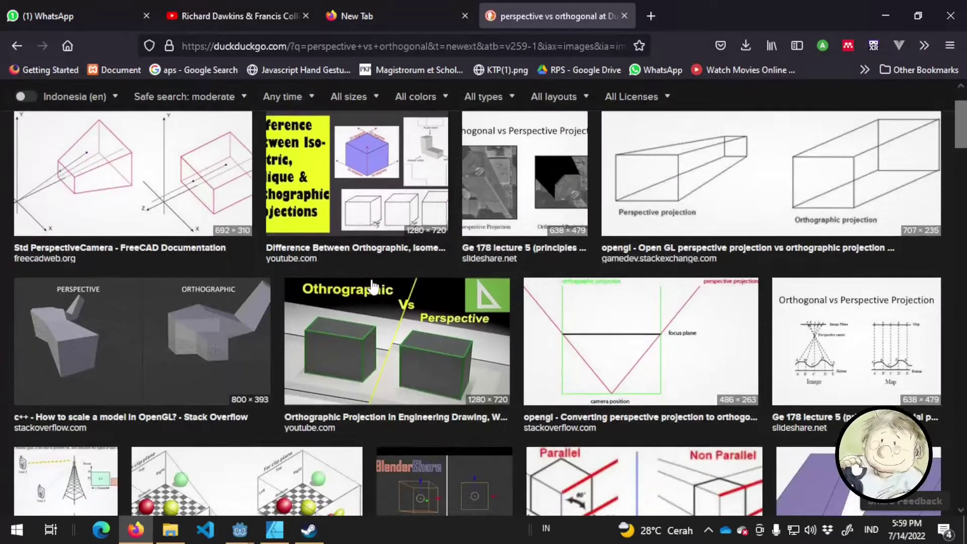
pyautogui.scroll(-2, 221, 328)
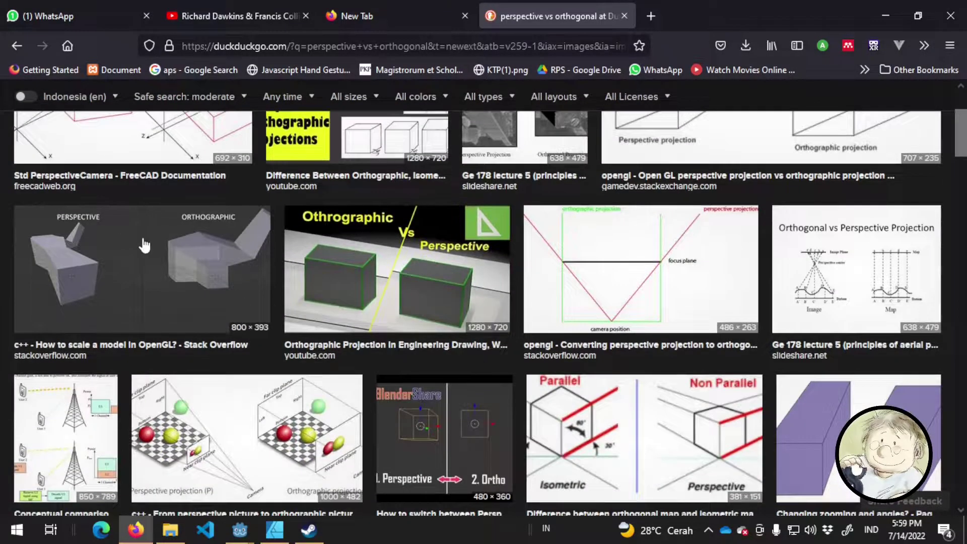
pyautogui.click(144, 245)
pyautogui.click(390, 400)
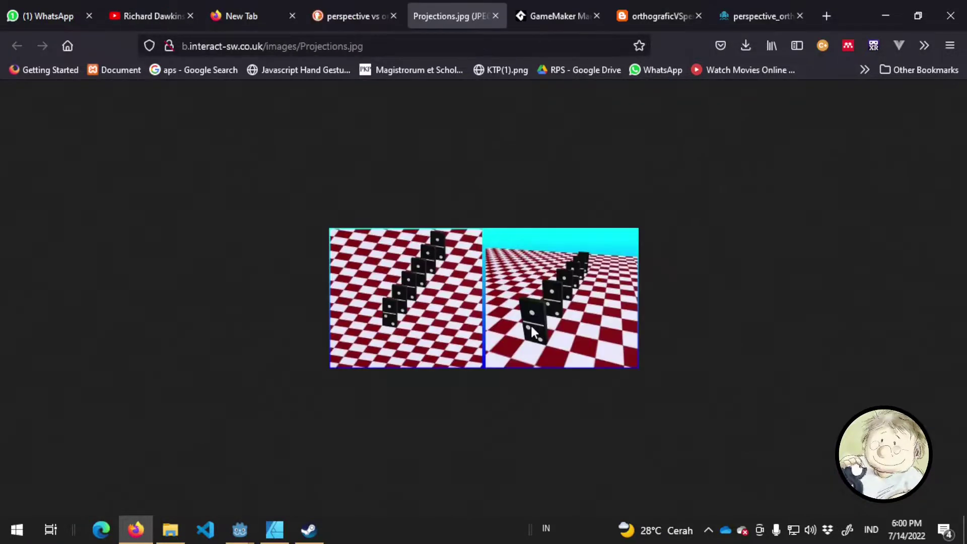
pyautogui.keyDown('ctrl'); pyautogui.scroll(5, 532, 327); pyautogui.keyUp('ctrl')
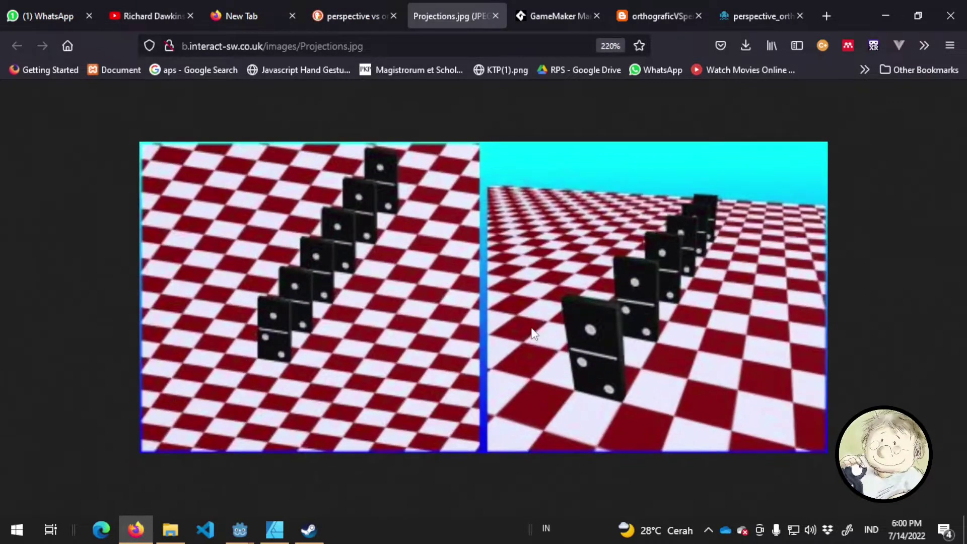
pyautogui.keyDown('ctrl'); pyautogui.scroll(1, 531, 333); pyautogui.keyUp('ctrl')
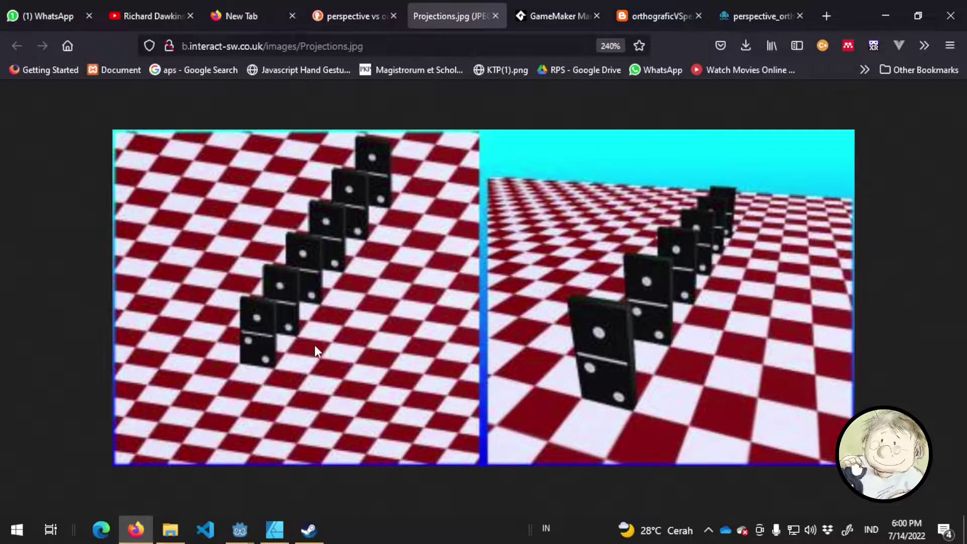
# Return to Godot, try the Frustum projection on the camera again, and set it back to Perspective.
pyautogui.hotkey('alt', 'Tab')
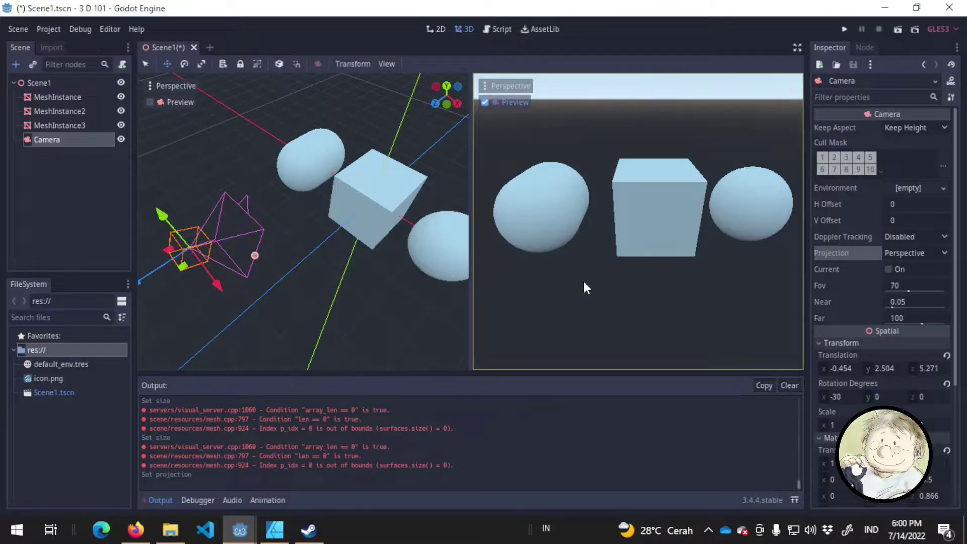
pyautogui.click(916, 253)
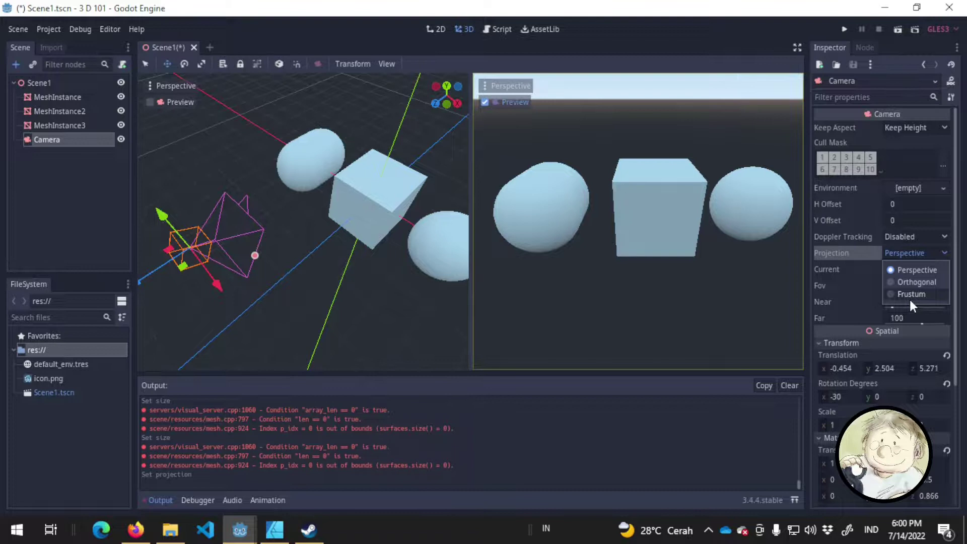
pyautogui.click(909, 296)
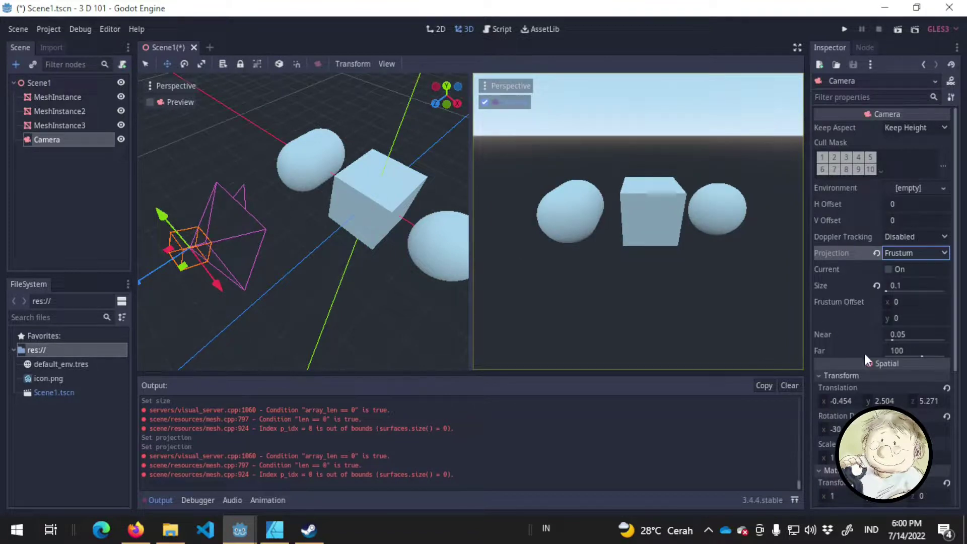
pyautogui.click(925, 250)
pyautogui.click(926, 251)
pyautogui.click(921, 254)
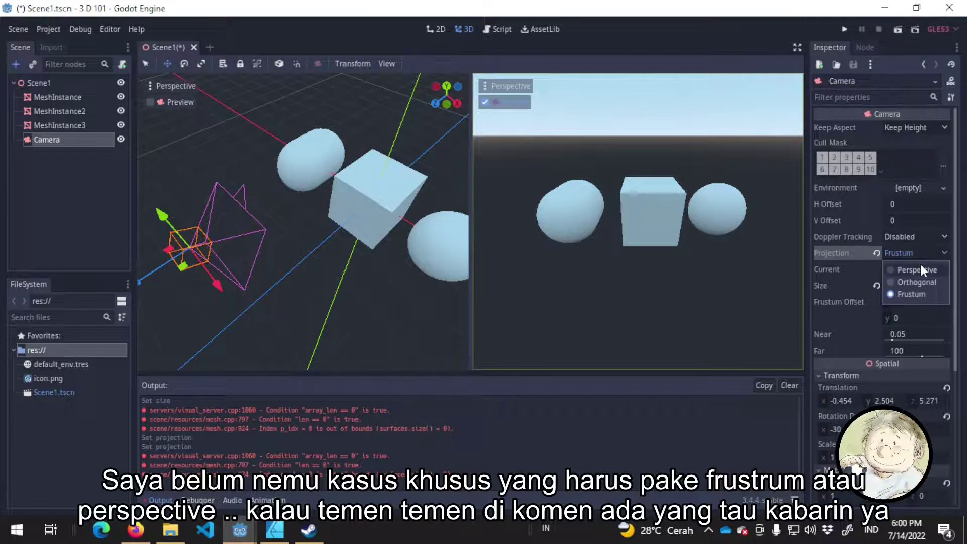
pyautogui.click(916, 270)
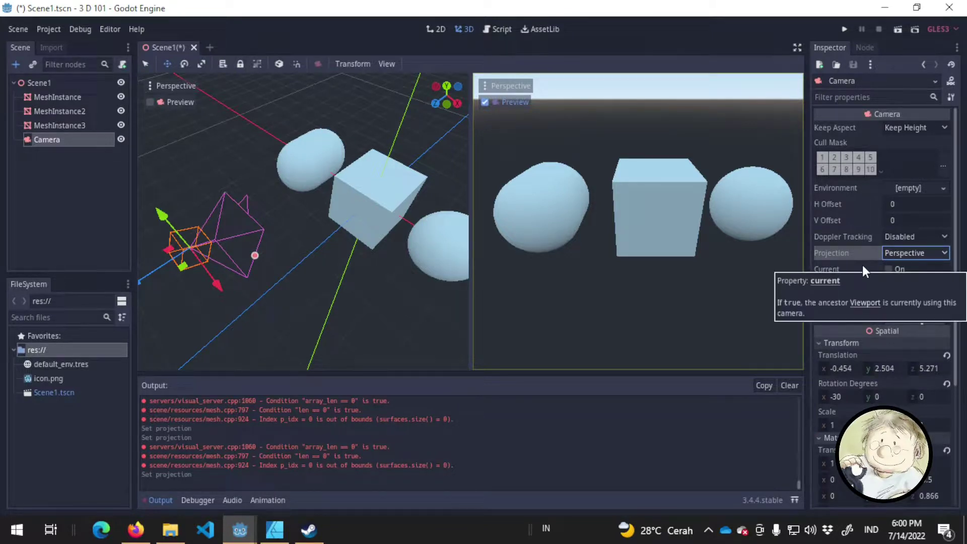
# Make this camera the current one and save the scene.
pyautogui.click(889, 269)
pyautogui.hotkey('ctrl', 's')
# Run the project to view the scene through the camera and close the debug window.
pyautogui.click(839, 31)
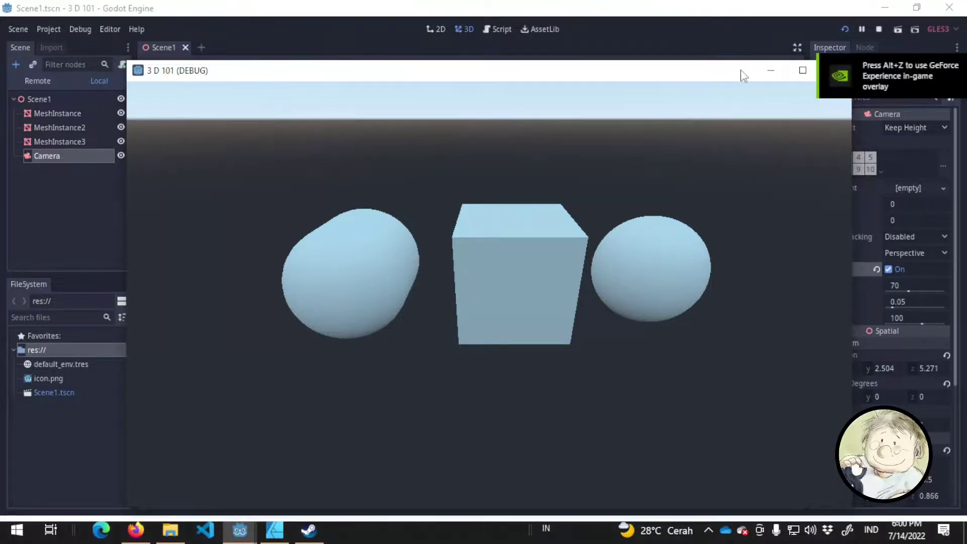
pyautogui.moveTo(740, 71); pyautogui.dragTo(677, 57)
pyautogui.click(771, 57)
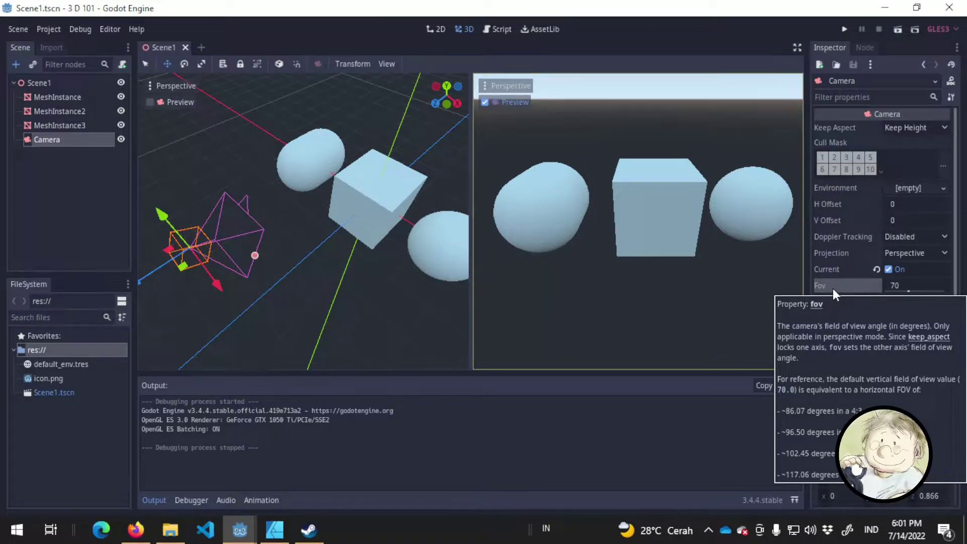
# Set the camera's Fov to 102.5.
pyautogui.click(916, 285)
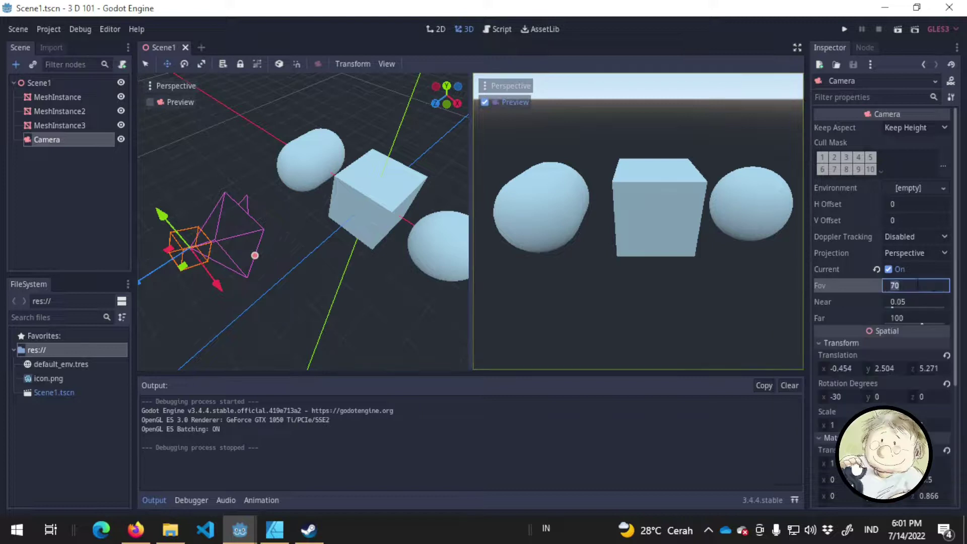
pyautogui.write('102.5')
pyautogui.press('Return')
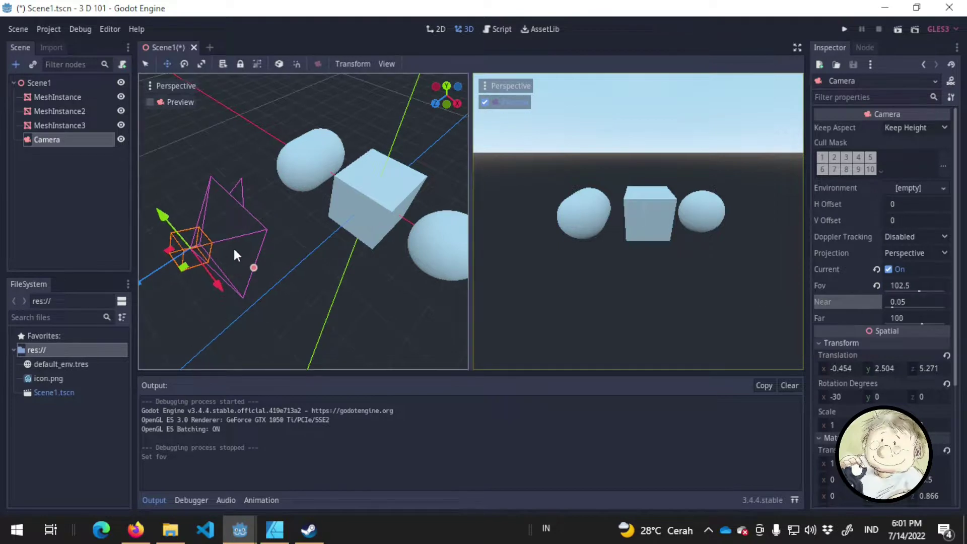
# Inspect the selected camera's frustum up close and from a distance in the 3D viewport.
pyautogui.scroll(5, 246, 243)
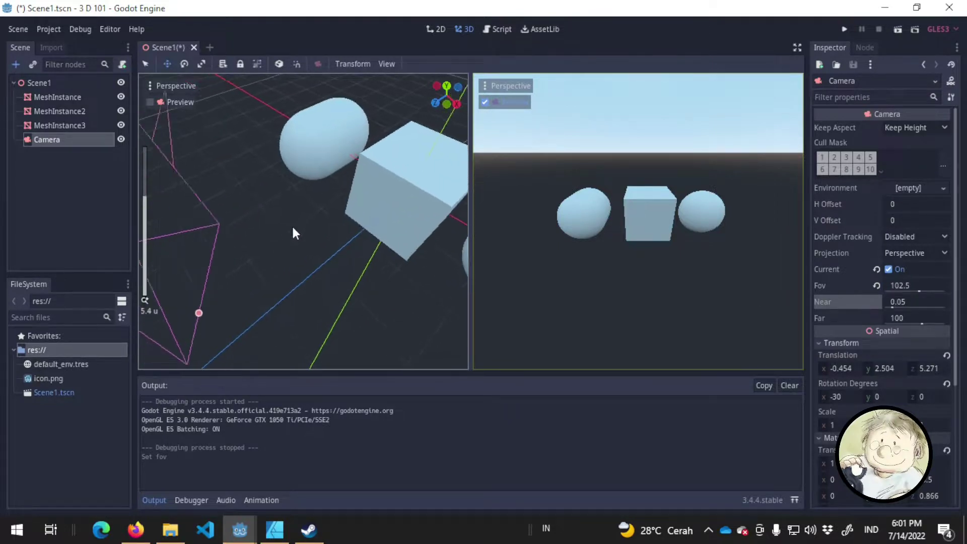
pyautogui.doubleClick(101, 140)
pyautogui.scroll(-3, 218, 271)
pyautogui.moveTo(218, 276); pyautogui.dragTo(226, 224, button='middle')
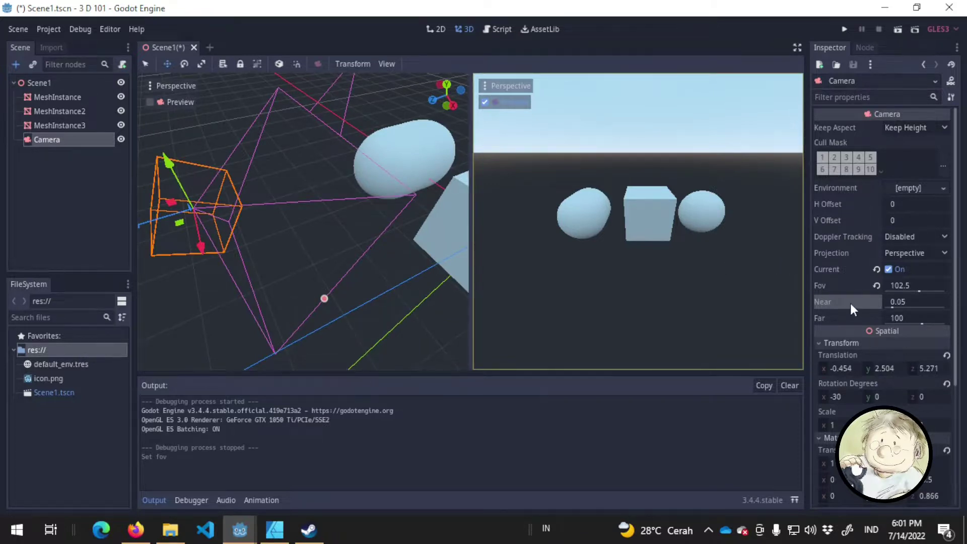
pyautogui.moveTo(850, 307)
pyautogui.scroll(-3, 388, 285)
pyautogui.scroll(-7, 385, 276)
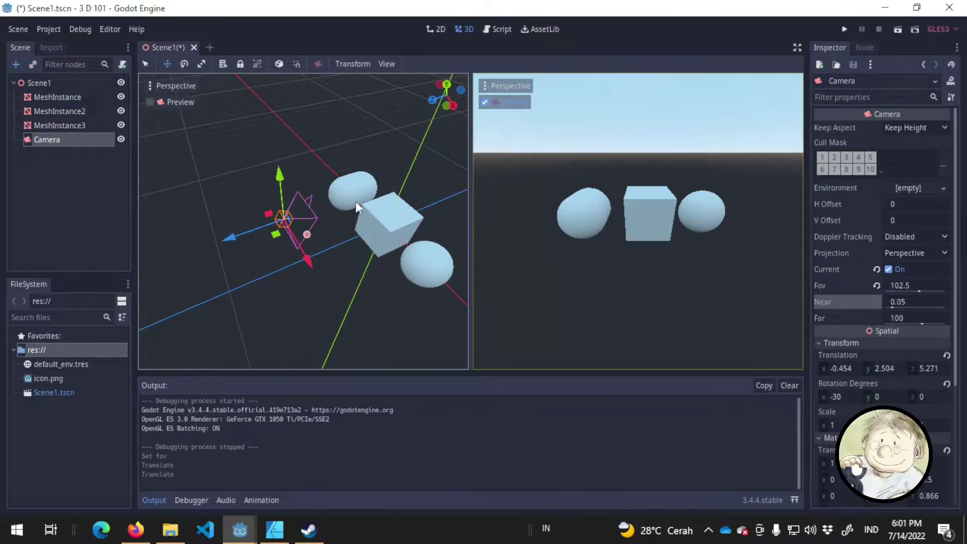
# Move the capsule in front of the cube and the sphere behind it, lining them up along the Z axis.
pyautogui.click(61, 125)
pyautogui.moveTo(322, 201); pyautogui.dragTo(482, 216)
pyautogui.click(59, 111)
pyautogui.scroll(-5, 302, 222)
pyautogui.moveTo(302, 222); pyautogui.dragTo(327, 217, button='middle')
pyautogui.moveTo(405, 217); pyautogui.dragTo(405, 198)
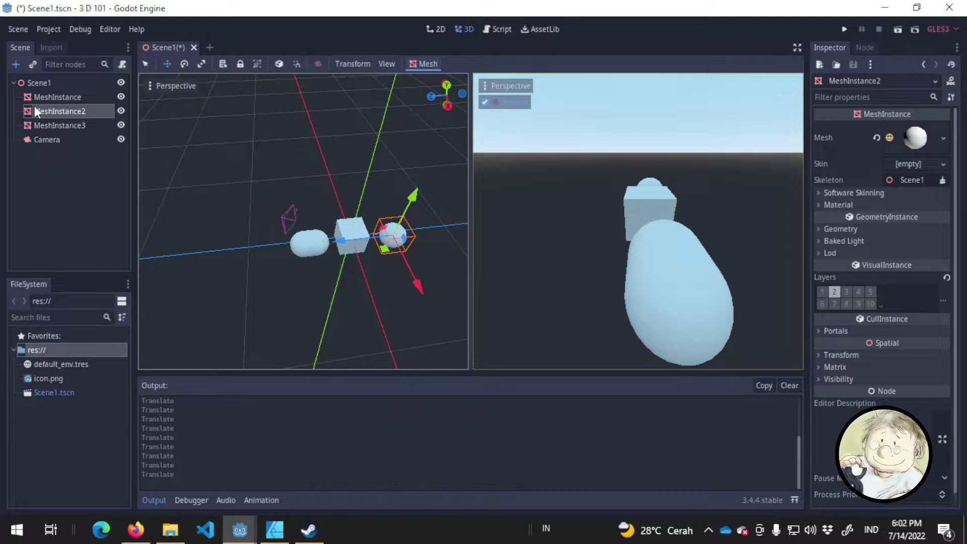
# Set the camera's translation to X 0, Y 0, Z 5.
pyautogui.click(42, 139)
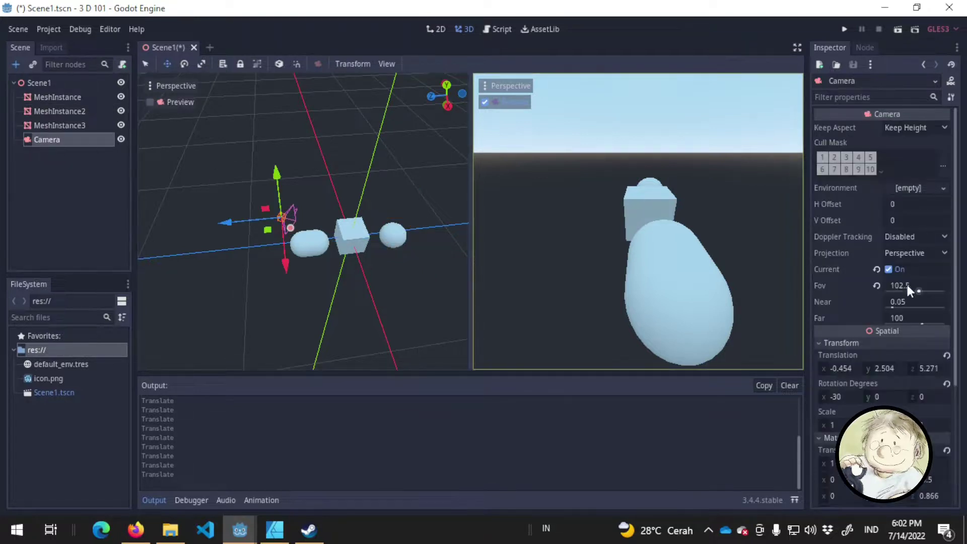
pyautogui.scroll(-3, 895, 327)
pyautogui.click(848, 268)
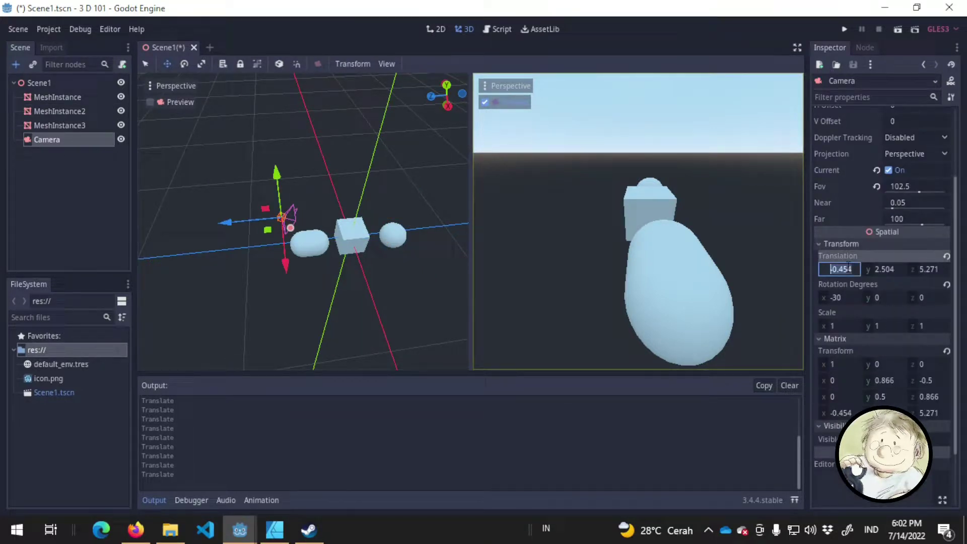
pyautogui.write('0')
pyautogui.press('Tab')
pyautogui.write('0')
pyautogui.press('Tab')
pyautogui.write('5')
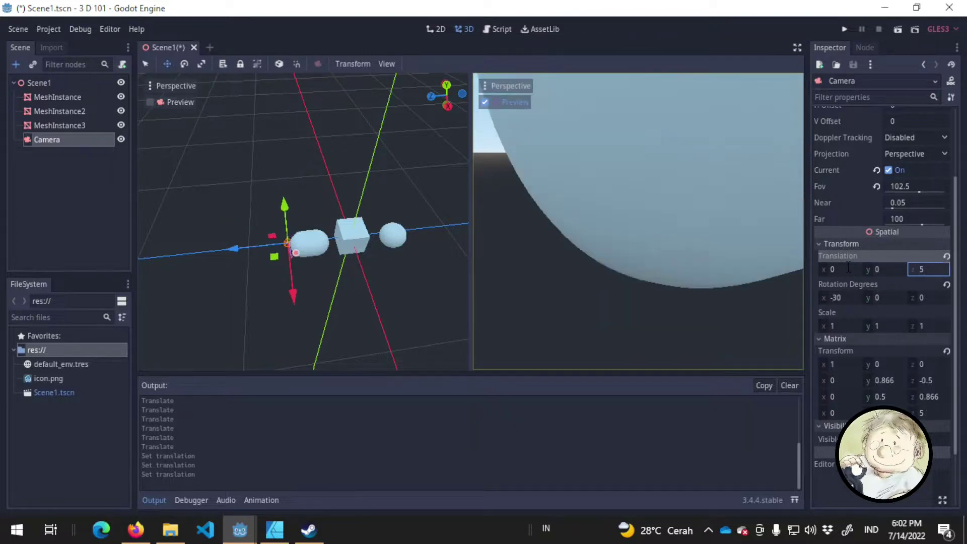
# Pull the camera back along the Z axis to about 6.358 and set its Y translation to 2.
pyautogui.click(265, 243)
pyautogui.moveTo(232, 250); pyautogui.dragTo(215, 269)
pyautogui.click(899, 272)
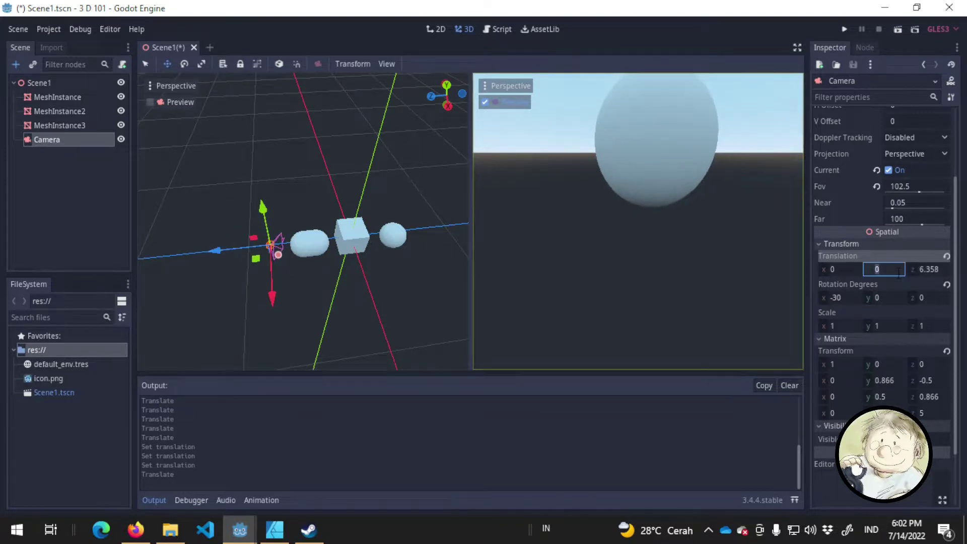
pyautogui.write('2')
pyautogui.press('Return')
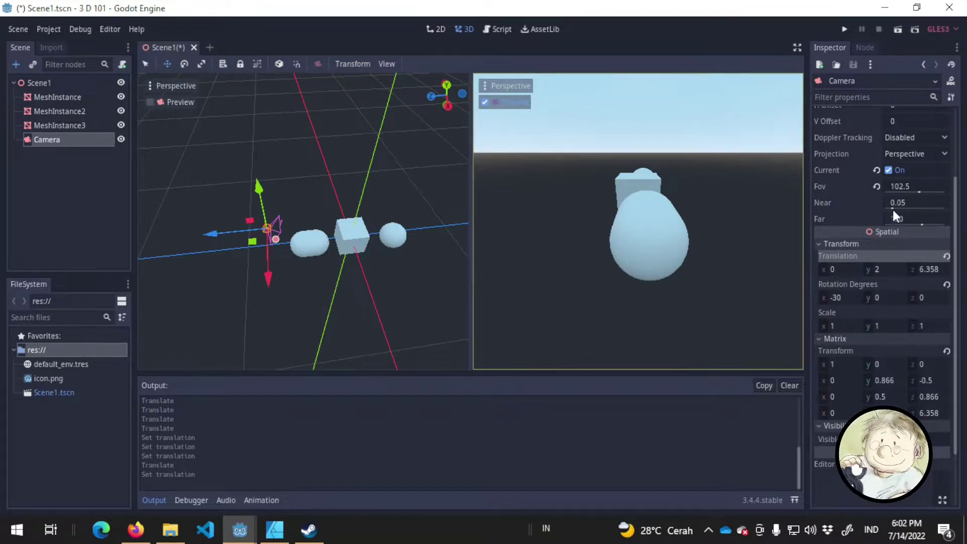
# Try larger Near distances on the camera, such as 1.73, and restore the value to 0.05.
pyautogui.moveTo(893, 204)
pyautogui.mouseDown()
pyautogui.moveTo(912, 212)
pyautogui.moveTo(904, 212)
pyautogui.mouseUp()
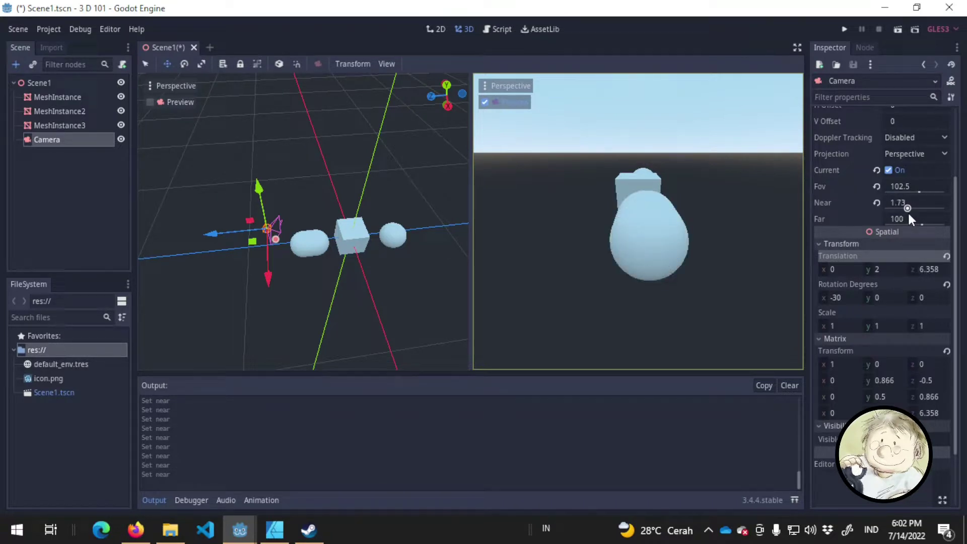
pyautogui.moveTo(908, 210); pyautogui.dragTo(914, 213)
pyautogui.moveTo(912, 214); pyautogui.dragTo(909, 215)
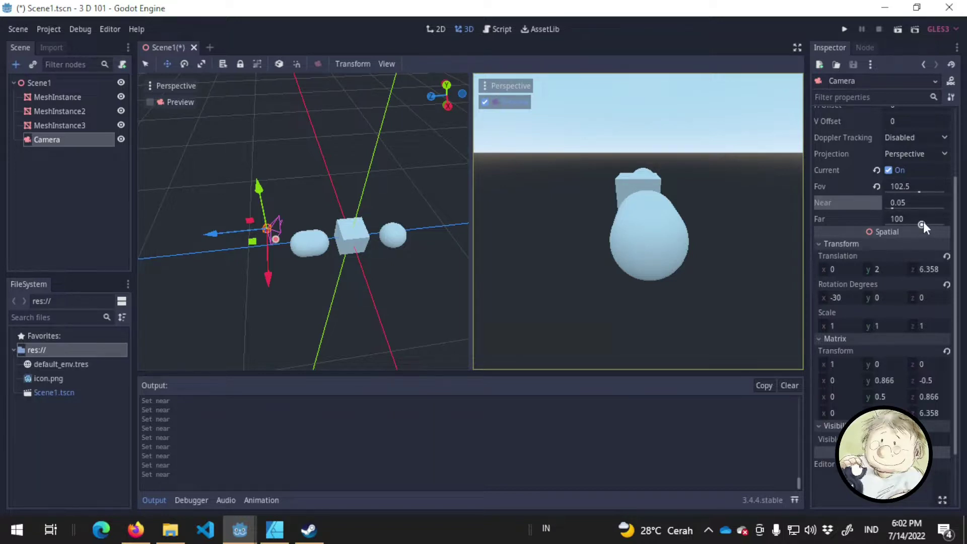
# Try lowering the camera's Far distance to 2, reset it to 100, and save the scene.
pyautogui.moveTo(922, 223); pyautogui.dragTo(899, 214)
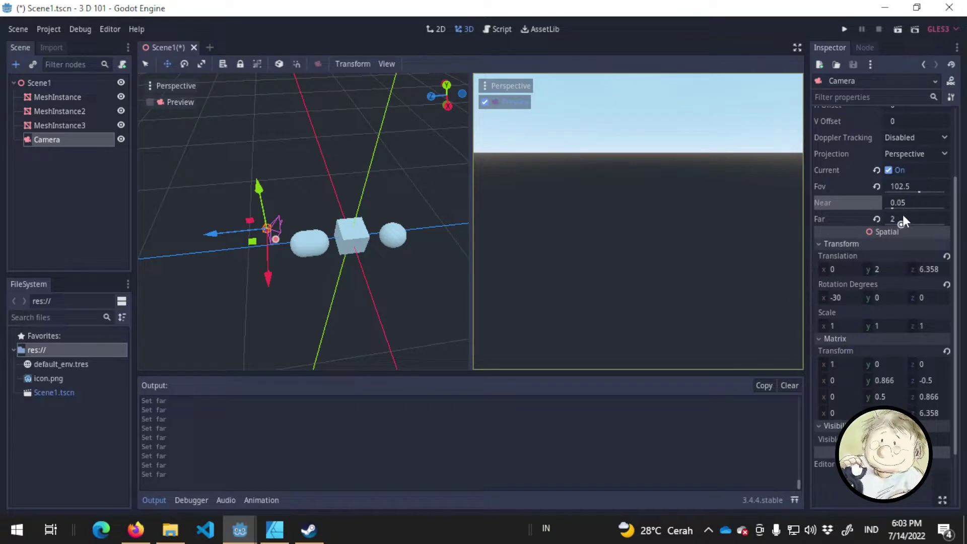
pyautogui.click(876, 219)
pyautogui.hotkey('ctrl', 's')
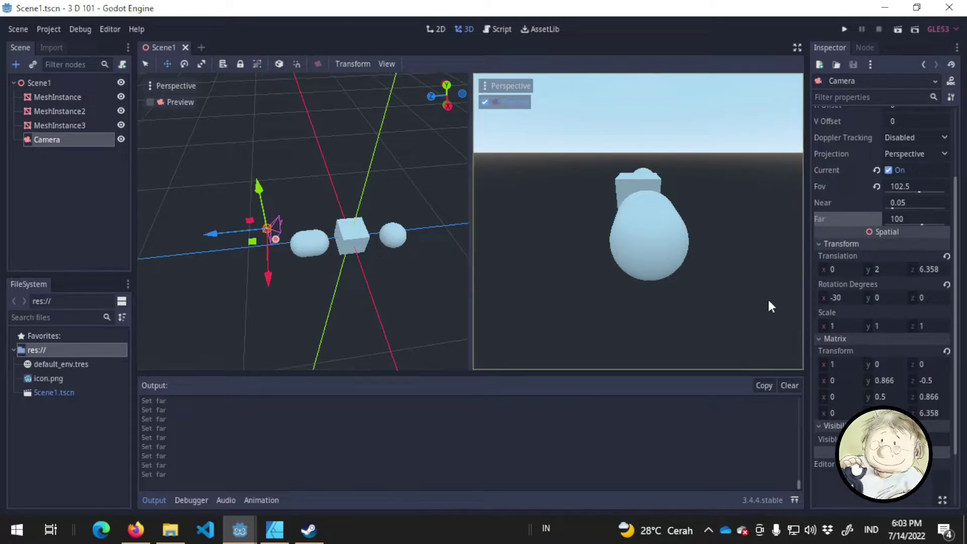
# Attach a new script to the Scene1 root node.
pyautogui.click(87, 80)
pyautogui.rightClick(89, 81)
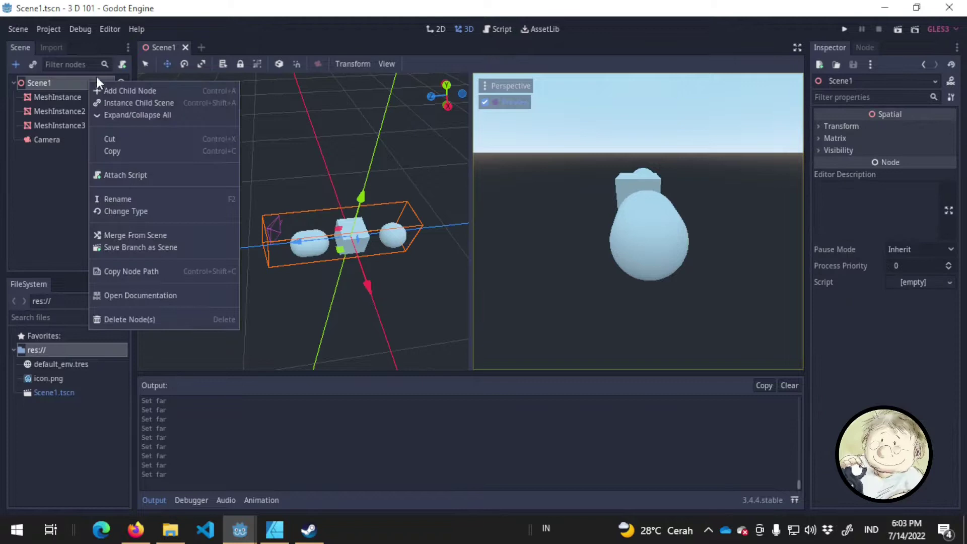
pyautogui.click(164, 174)
pyautogui.click(453, 337)
# Replace the script's template code with a _process(delta) function whose body is pass.
pyautogui.click(499, 207)
pyautogui.moveTo(317, 331); pyautogui.dragTo(322, 129)
pyautogui.press('BackSpace')
pyautogui.press('BackSpace')
pyautogui.write('func')
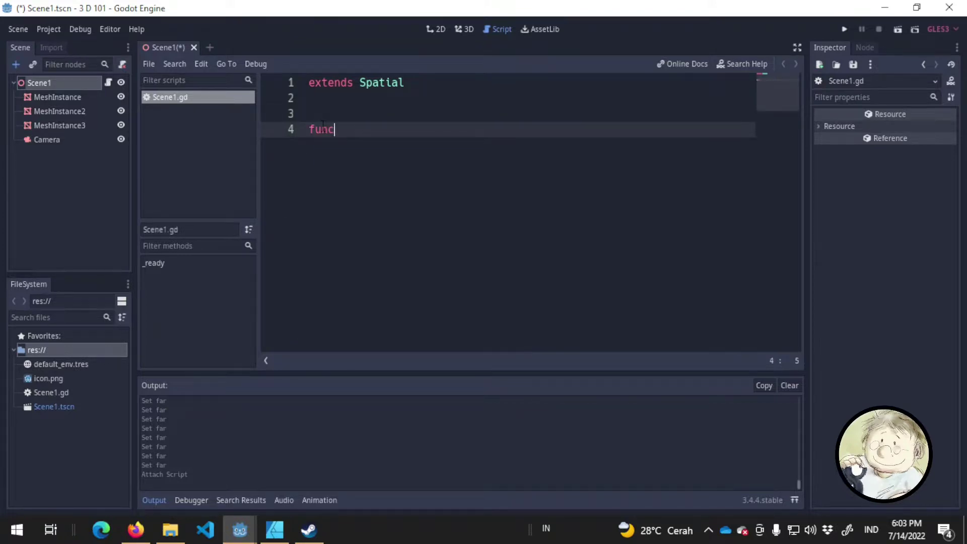
pyautogui.write(' _pro')
pyautogui.press('Return')
pyautogui.press('Return')
pyautogui.write('pass')
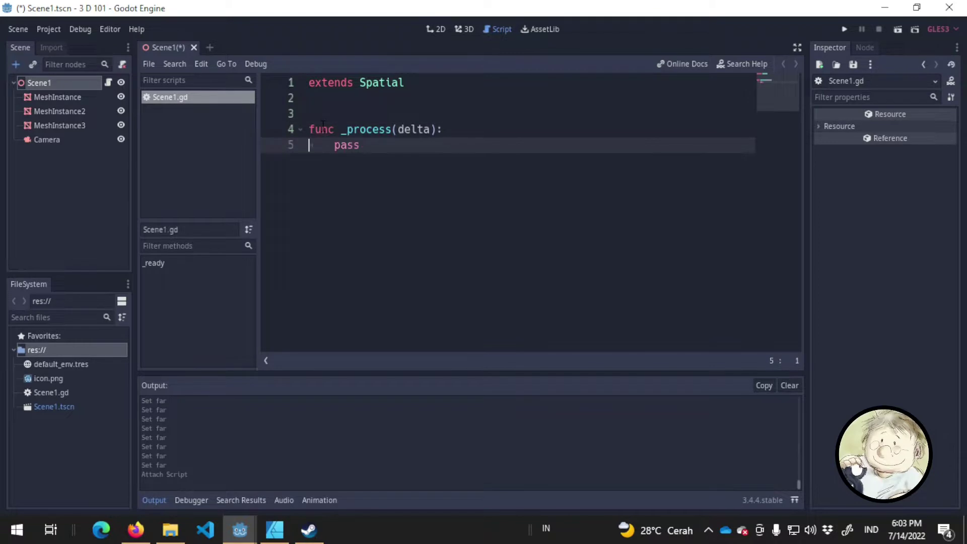
# Add blank lines above pass and start an if condition that calls Input.is_action_just_pressed.
pyautogui.press('Home')
pyautogui.press('Return')
pyautogui.press('Return')
pyautogui.press('Up')
pyautogui.press('Up')
pyautogui.write('if (Input.i')
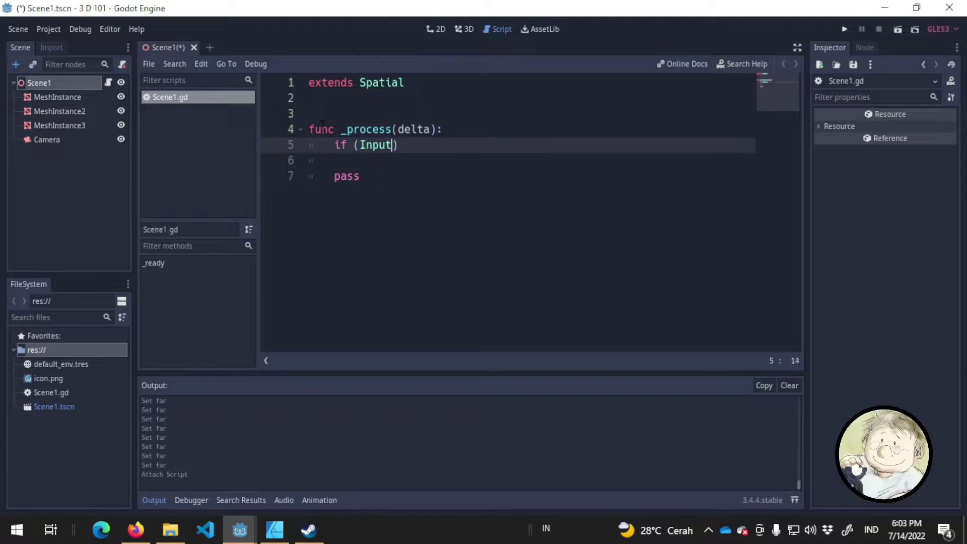
pyautogui.write('s')
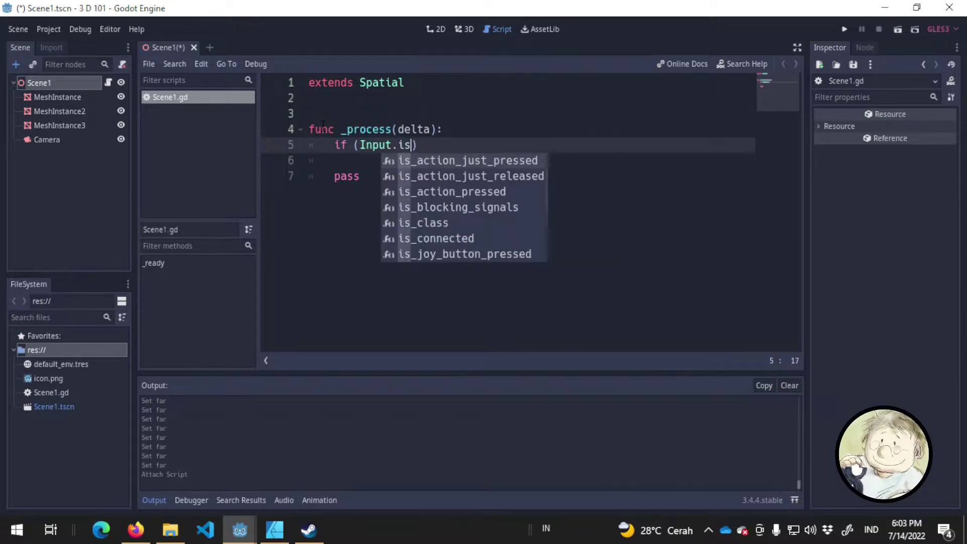
pyautogui.press('Return')
# Complete the if condition with the "ui_left" action and a colon, and open an indented line beneath it.
pyautogui.press('Down')
pyautogui.press('Down')
pyautogui.press('Down')
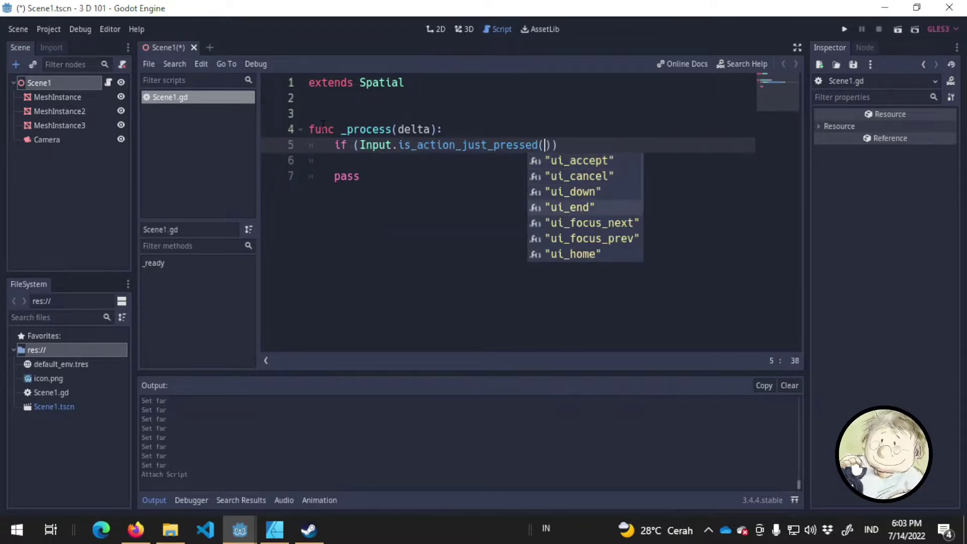
pyautogui.write('ui_le')
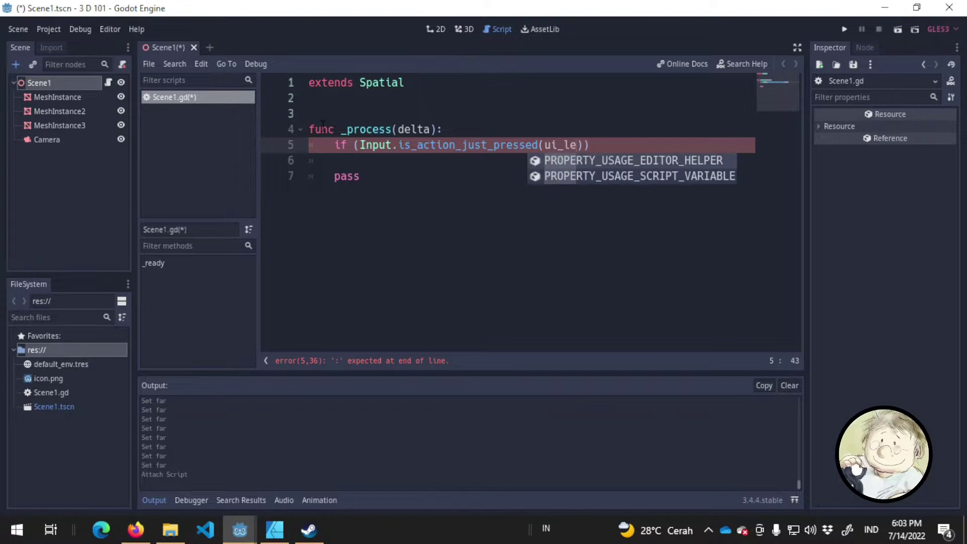
pyautogui.press('BackSpace')
pyautogui.press('BackSpace')
pyautogui.press('BackSpace')
pyautogui.press('BackSpace')
pyautogui.press('BackSpace')
pyautogui.write('"ui_left')
pyautogui.press('Return')
pyautogui.press('End')
pyautogui.write(':')
pyautogui.press('Return')
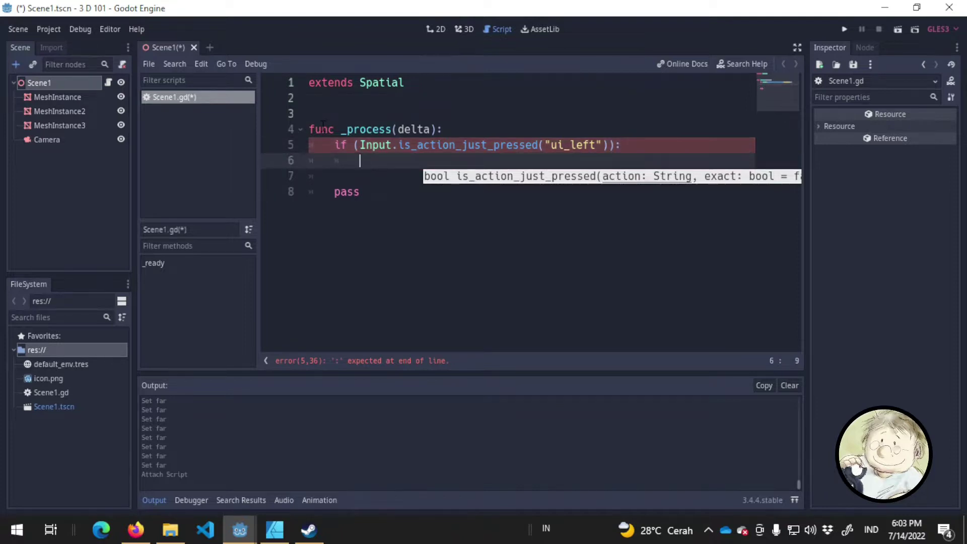
# Write $Camera.transform.origin in the body of the if block and save the script.
pyautogui.write('$C')
pyautogui.press('Return')
pyautogui.write('.tra')
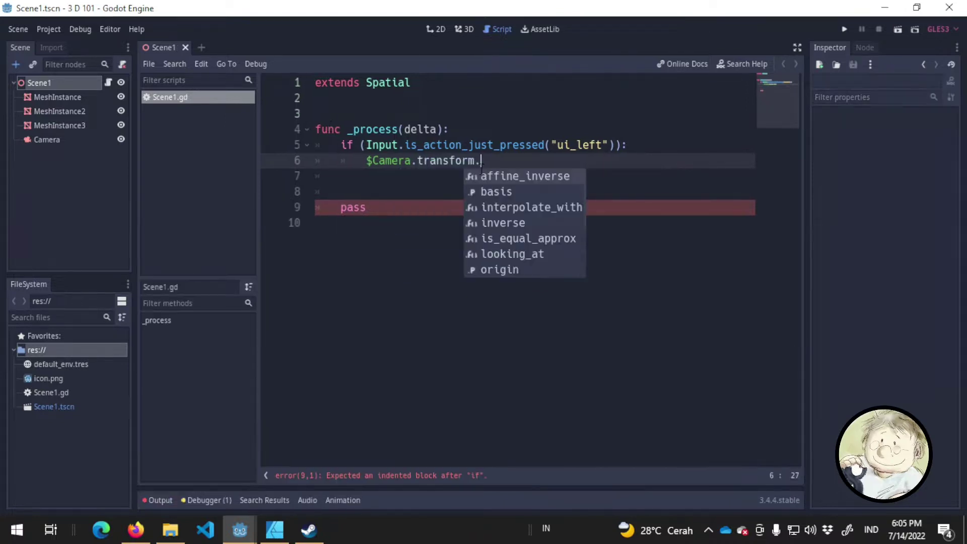
pyautogui.write('orm.ori')
pyautogui.press('Return')
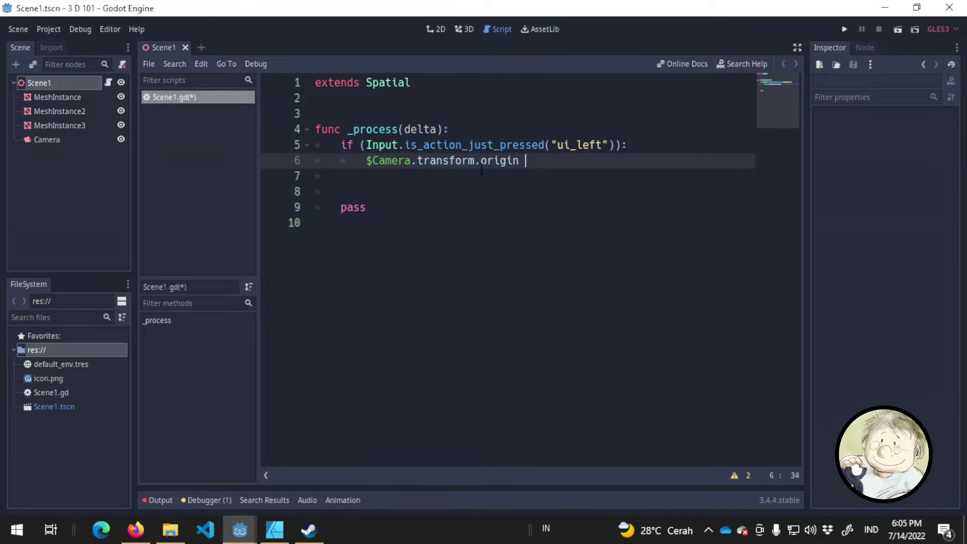
pyautogui.write('+= e')
pyautogui.press('BackSpace')
pyautogui.press('BackSpace')
pyautogui.press('BackSpace')
pyautogui.press('BackSpace')
pyautogui.press('BackSpace')
pyautogui.hotkey('ctrl', 's')
# Append + Vector3(0,1,0,0) to the camera origin line.
pyautogui.write('+ Ve')
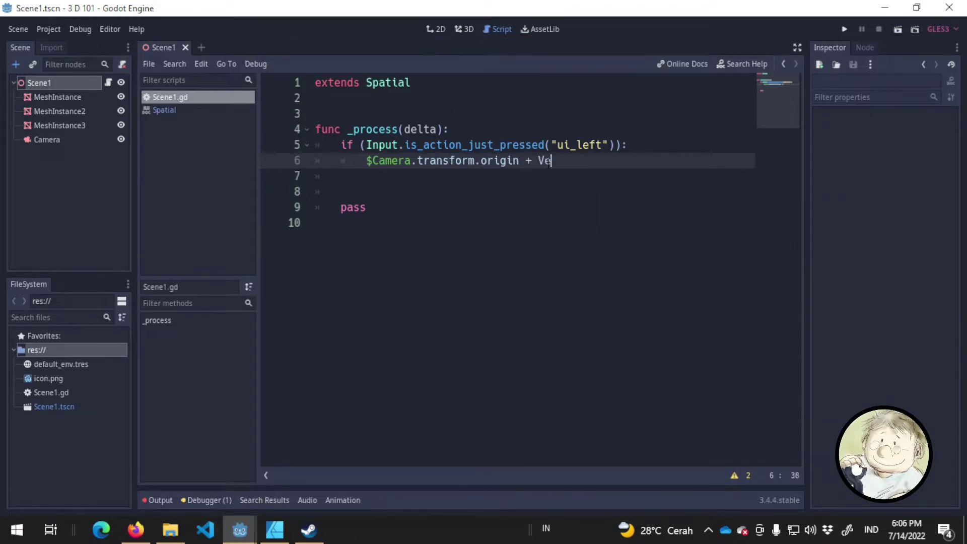
pyautogui.write('ctor3(0,1,')
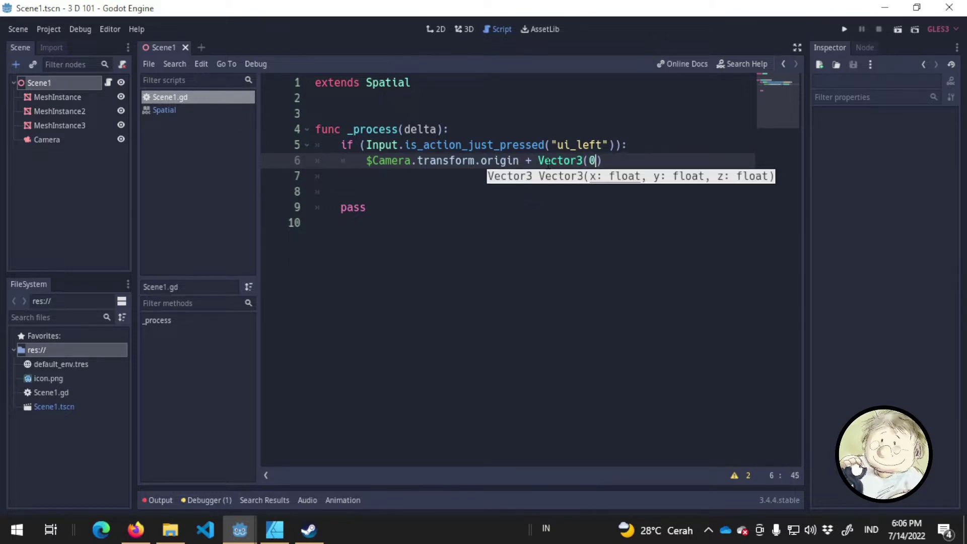
pyautogui.write('0,0')
pyautogui.press('Left')
pyautogui.press('Left')
pyautogui.press('Left')
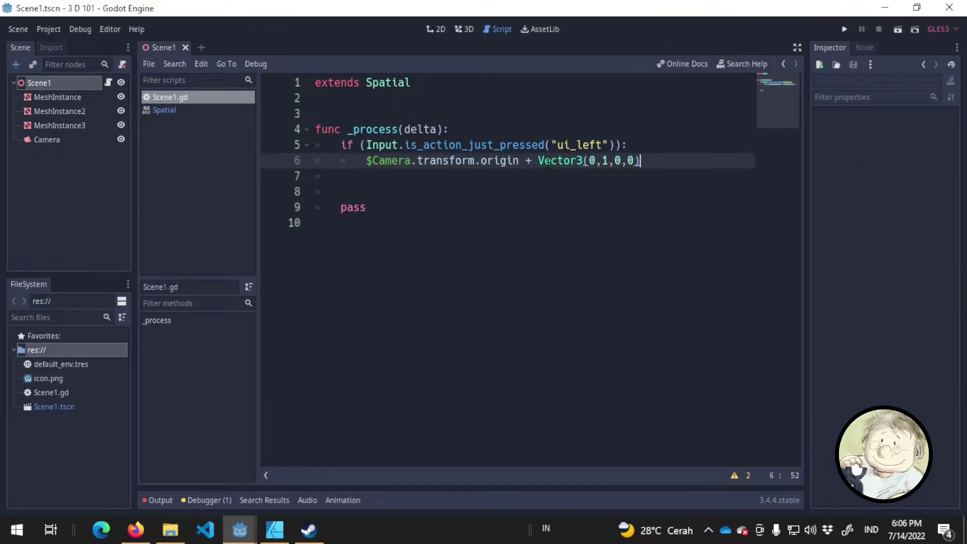
# Correct the vector on the camera origin line to Vector3(-0.1,0,0).
pyautogui.press('Left')
pyautogui.press('Left')
pyautogui.press('Left')
pyautogui.press('Delete')
pyautogui.write('.')
pyautogui.press('Left')
pyautogui.press('Left')
pyautogui.press('BackSpace')
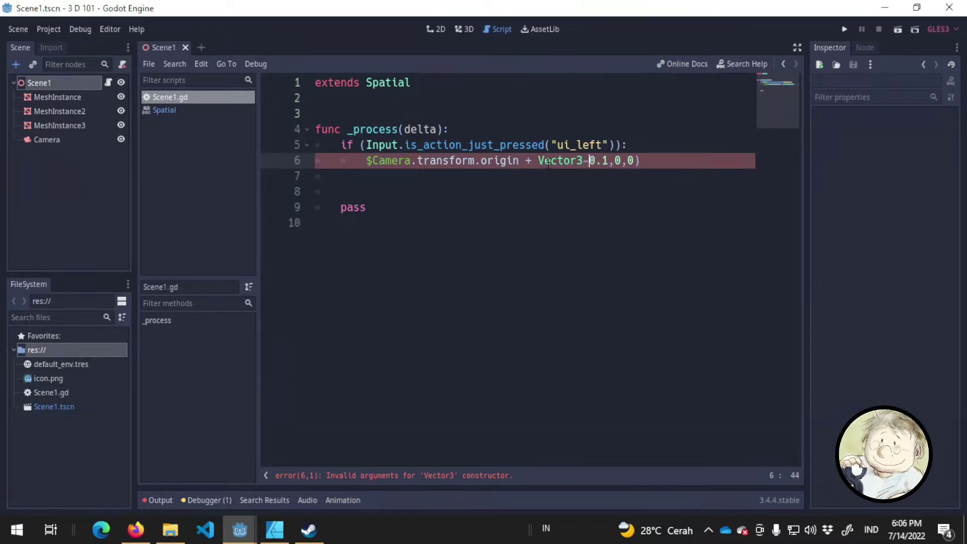
pyautogui.write('(-')
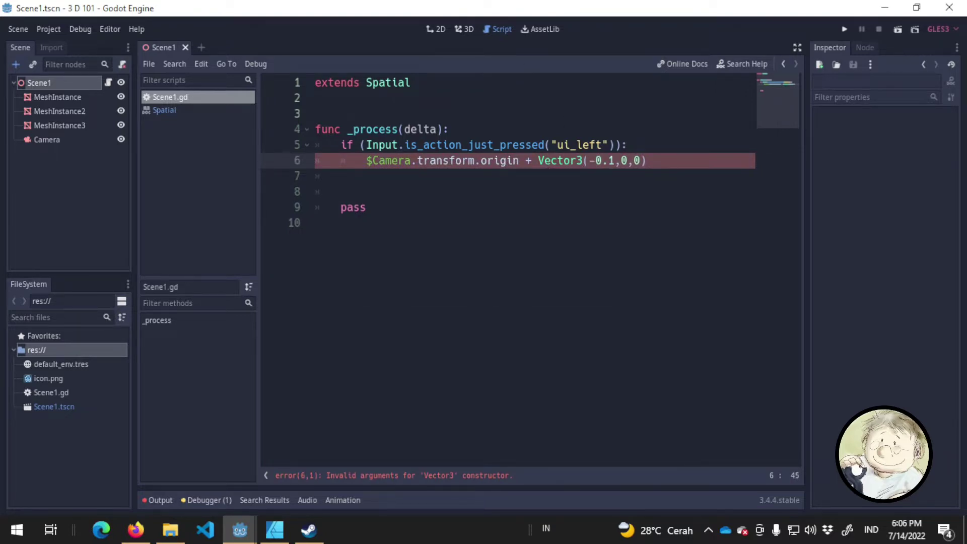
pyautogui.click(593, 202)
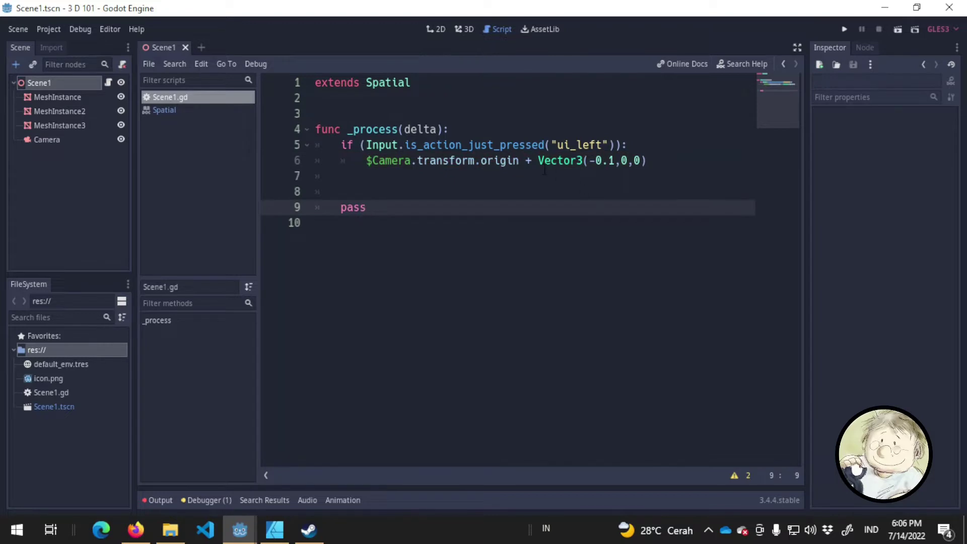
# Change the operator on the camera origin line to += and save the script.
pyautogui.click(531, 161)
pyautogui.write('=')
pyautogui.hotkey('ctrl', 's')
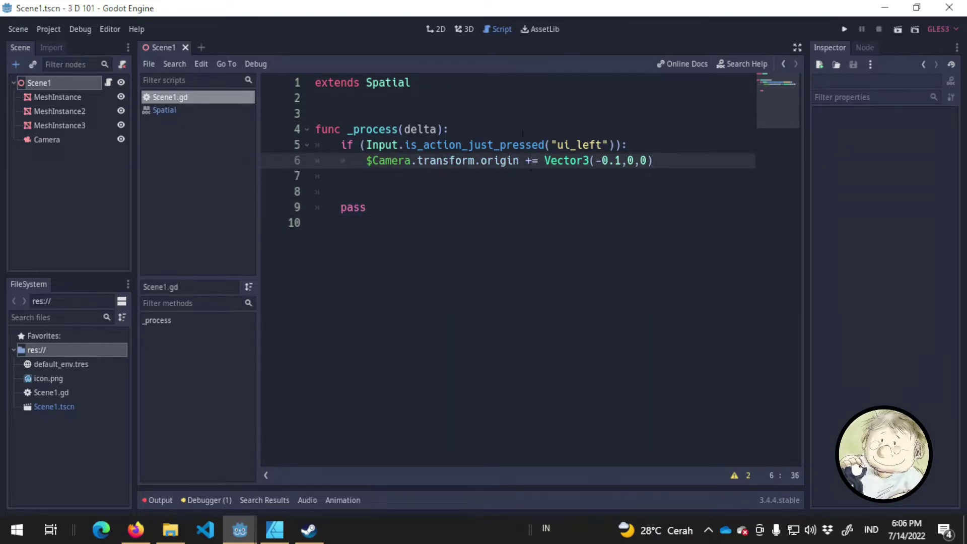
pyautogui.click(593, 207)
pyautogui.hotkey('ctrl', 's')
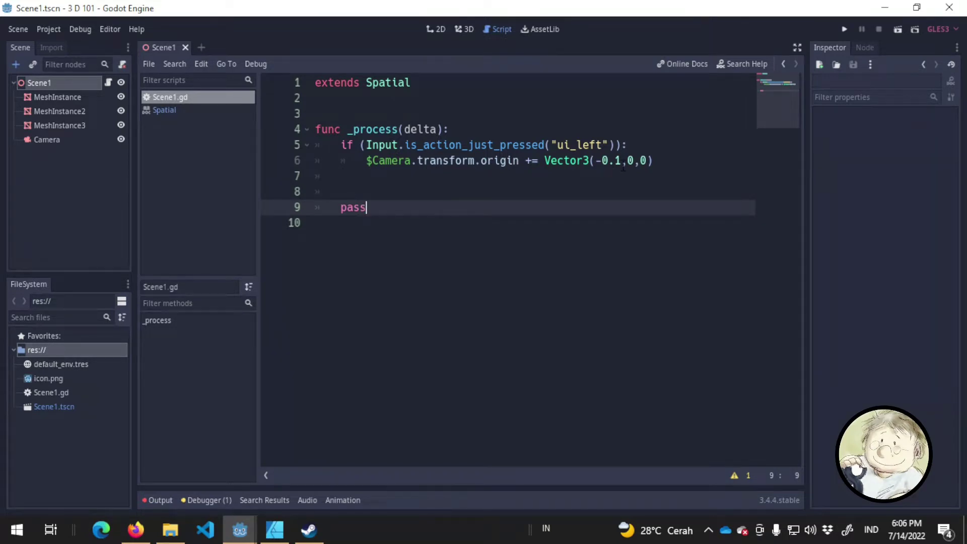
pyautogui.click(623, 162)
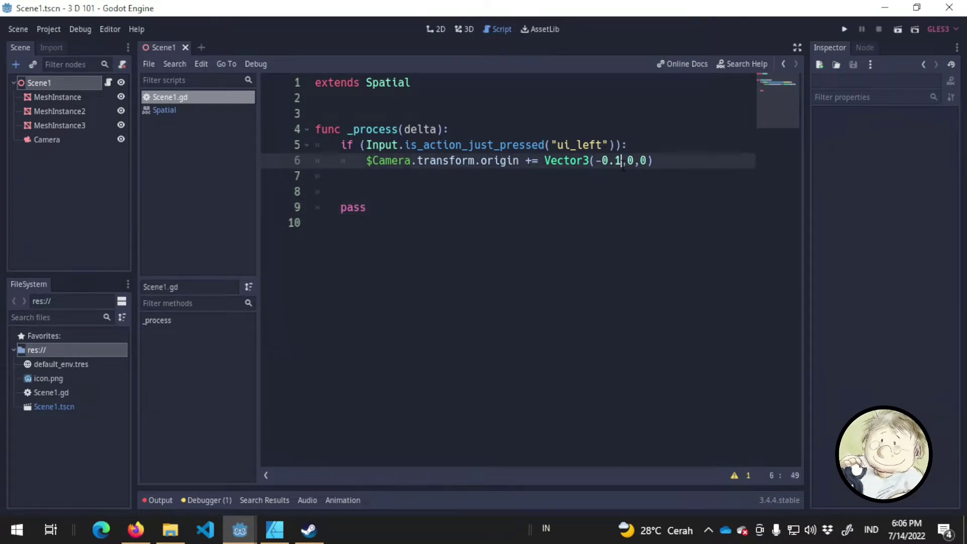
# Run the project, move the camera left several times to test the script, and close the debug window.
pyautogui.click(844, 29)
pyautogui.press('Left')
pyautogui.press('Left')
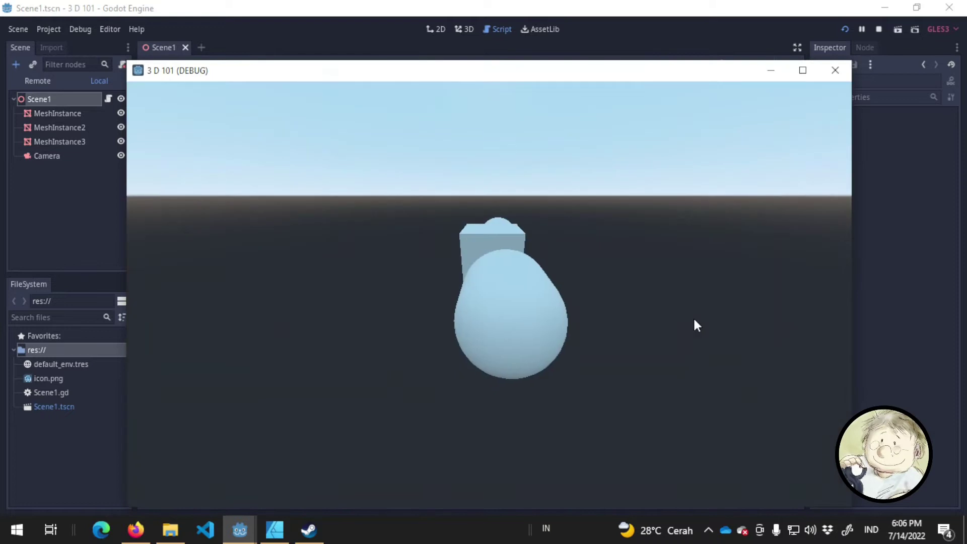
pyautogui.press('Left')
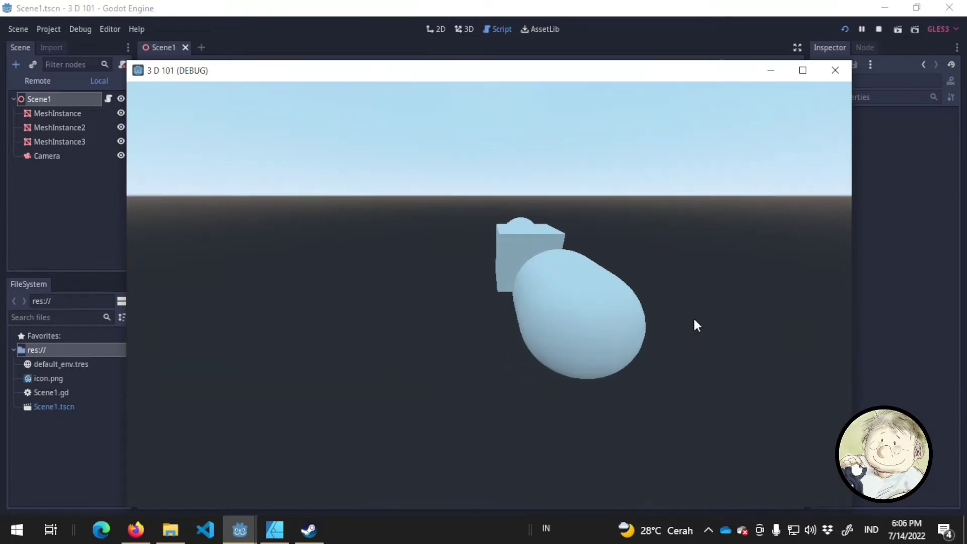
pyautogui.click(835, 70)
# Duplicate the two-line ui_left if block directly below itself.
pyautogui.moveTo(652, 160); pyautogui.dragTo(404, 144)
pyautogui.moveTo(337, 149); pyautogui.dragTo(337, 146)
pyautogui.hotkey('ctrl', 'c')
pyautogui.click(340, 176)
pyautogui.hotkey('ctrl', 'v')
# Change the action in the duplicated if condition to "ui_right".
pyautogui.click(602, 176)
pyautogui.press('BackSpace')
pyautogui.press('BackSpace')
pyautogui.press('BackSpace')
pyautogui.press('BackSpace')
pyautogui.write('ri')
pyautogui.press('Return')
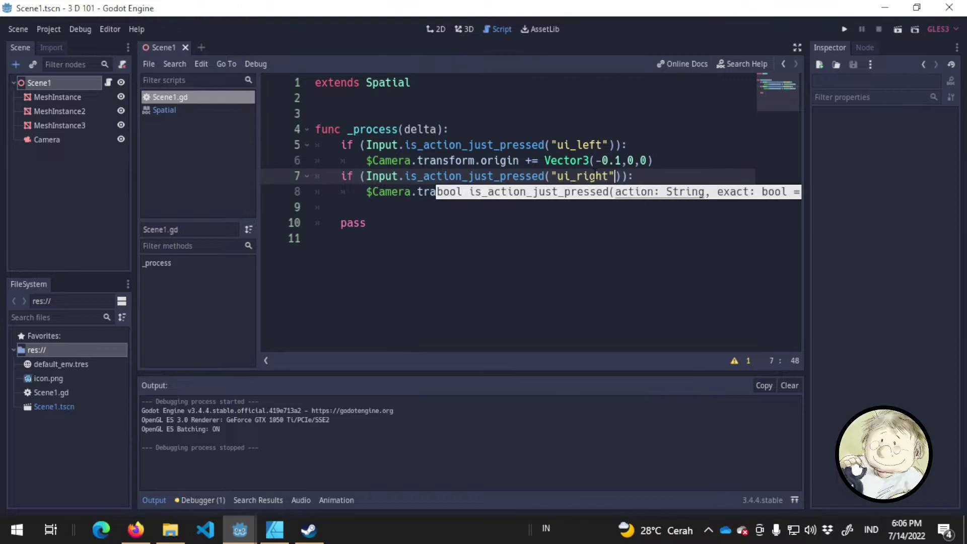
# Remove the minus sign from the Vector3 in the ui_right block so its x value is 0.1.
pyautogui.press('Down')
pyautogui.press('Left')
pyautogui.press('Left')
pyautogui.press('BackSpace')
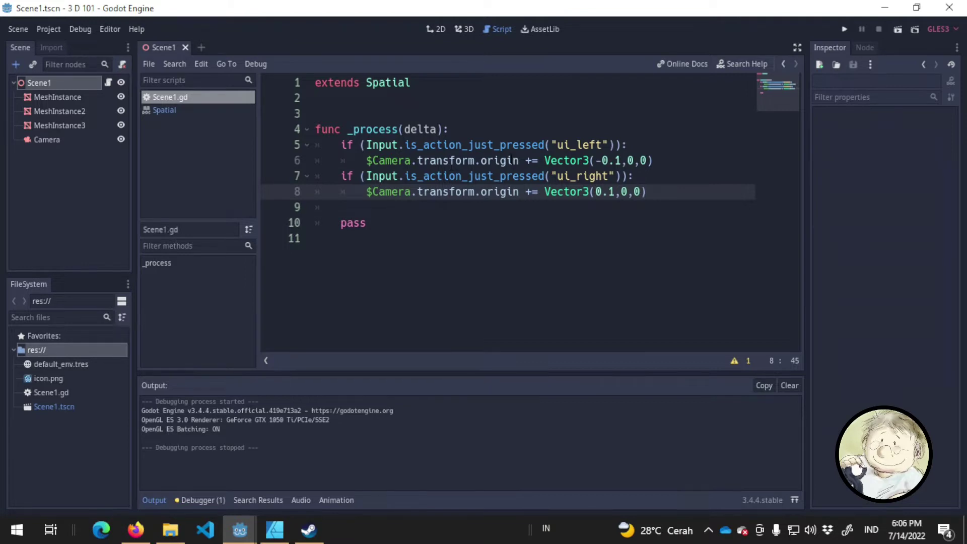
# Switch to the Godot documentation in Firefox and open the Transform class page from the Spatial properties table.
pyautogui.hotkey('alt', 'Tab')
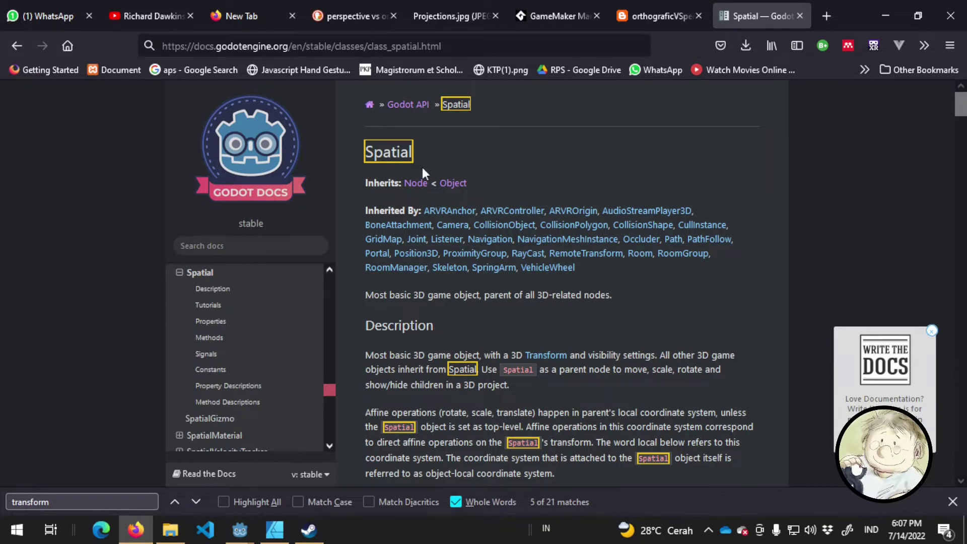
pyautogui.scroll(-10, 423, 201)
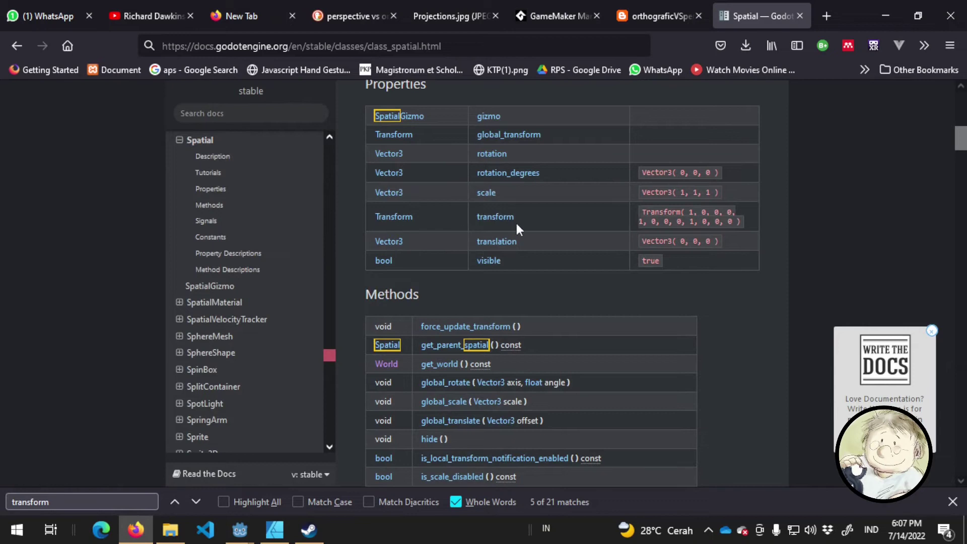
pyautogui.click(408, 217)
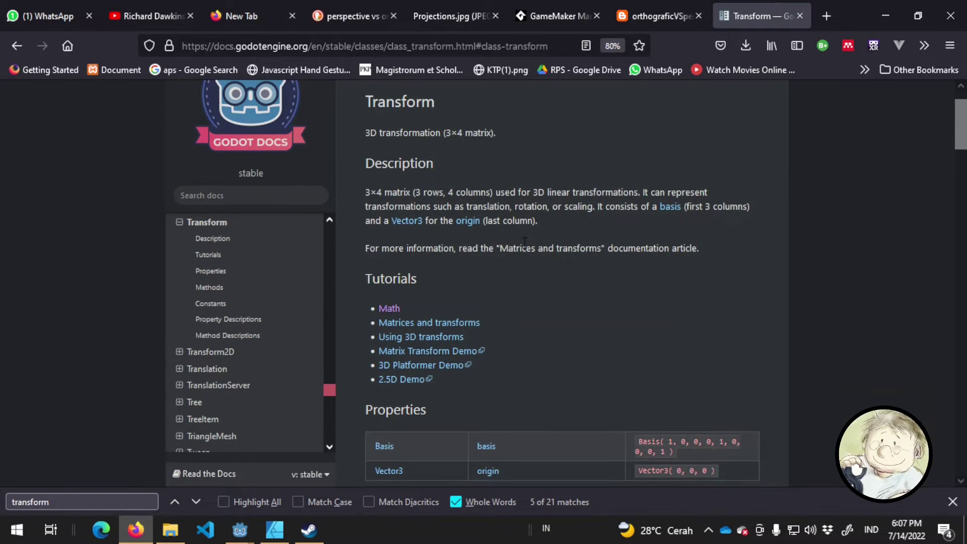
# Examine the Transform class's description, basis and origin properties, and methods, and switch back to the Godot editor.
pyautogui.scroll(-3, 524, 247)
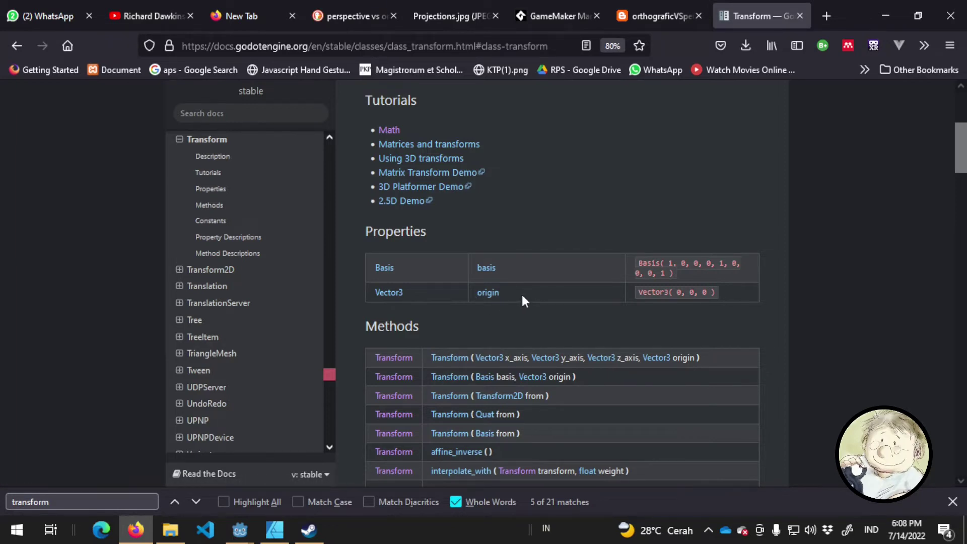
pyautogui.scroll(-2, 522, 295)
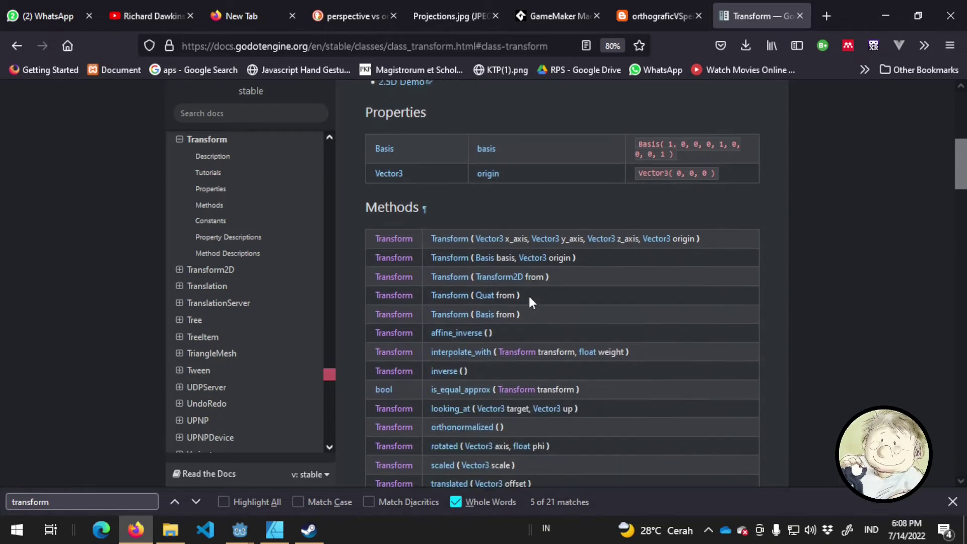
pyautogui.scroll(1, 529, 294)
pyautogui.scroll(1, 529, 294)
pyautogui.scroll(-1, 528, 294)
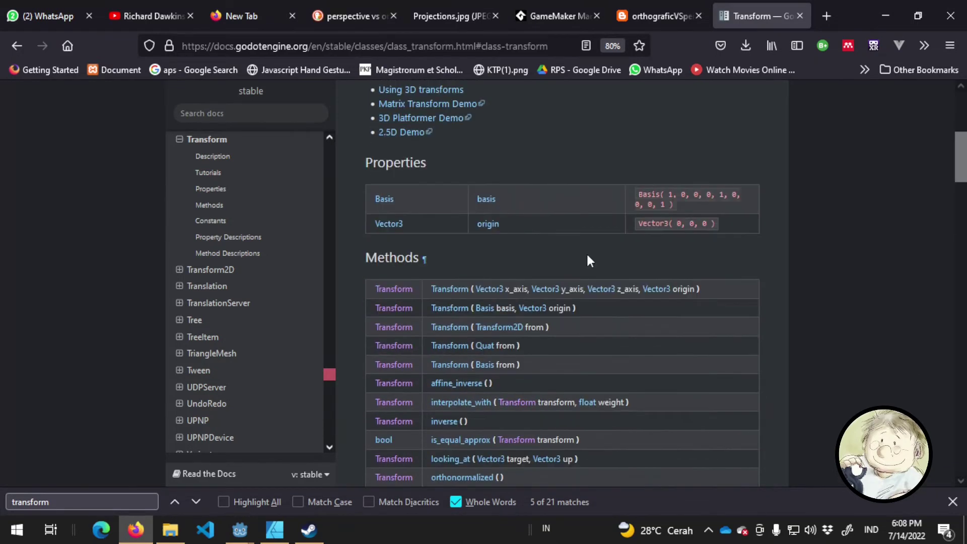
pyautogui.scroll(5, 586, 253)
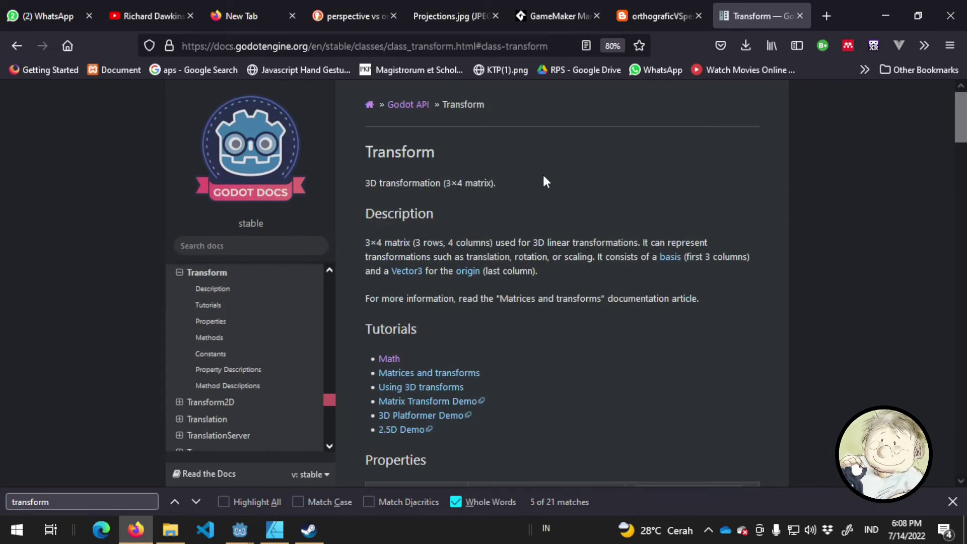
pyautogui.hotkey('alt', 'Tab')
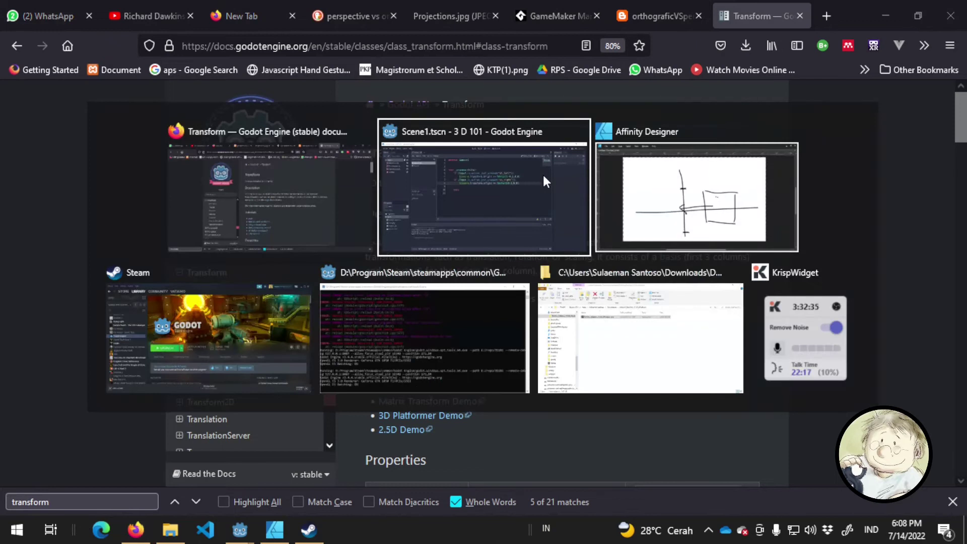